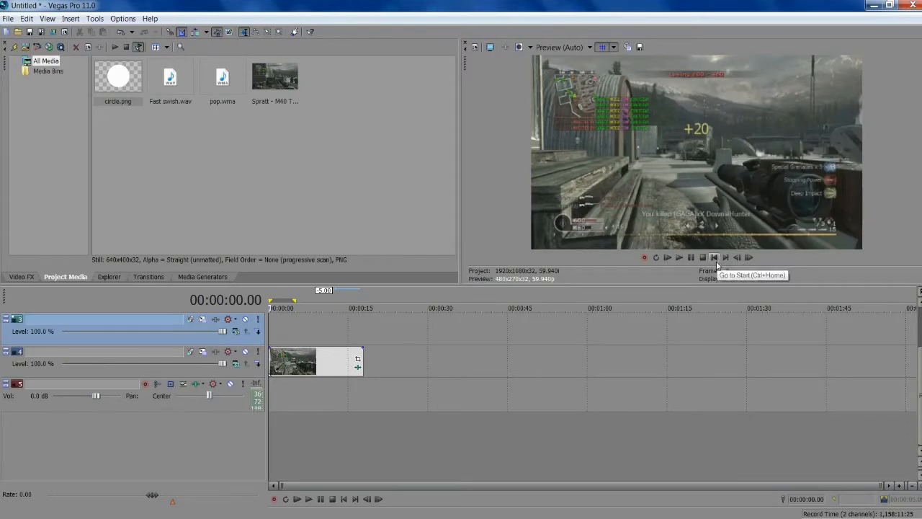
Play the start of the gameplay clip and pause about two seconds in, at 00:00:02.09
scroll(667, 337, "up", 4)
scroll(667, 338, "down", 3)
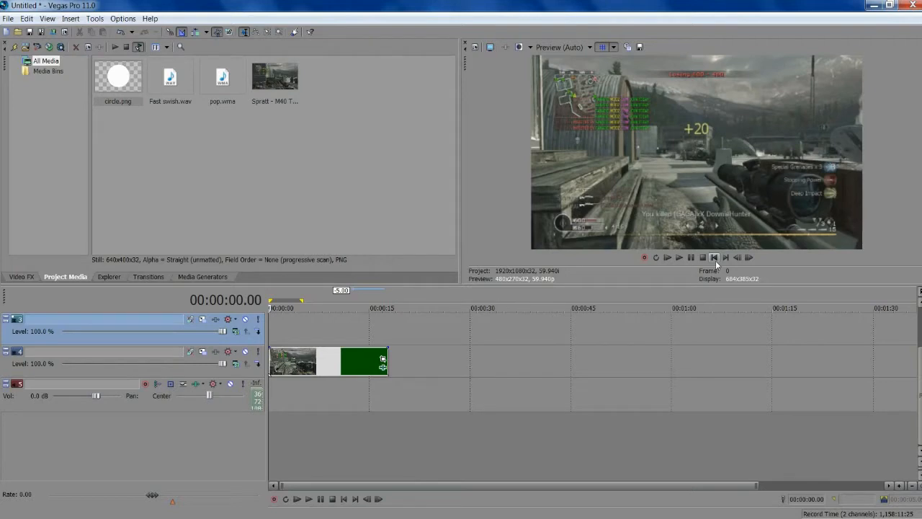
scroll(677, 365, "up", 2)
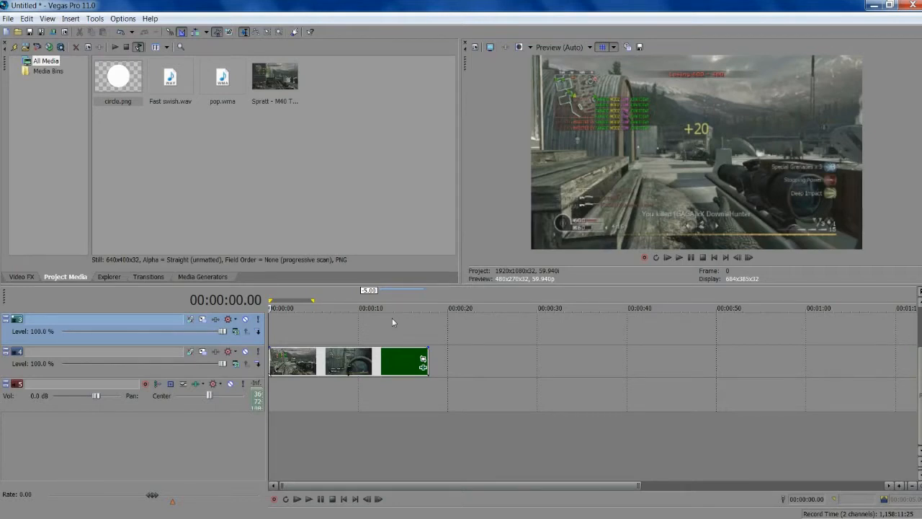
left_click(680, 257)
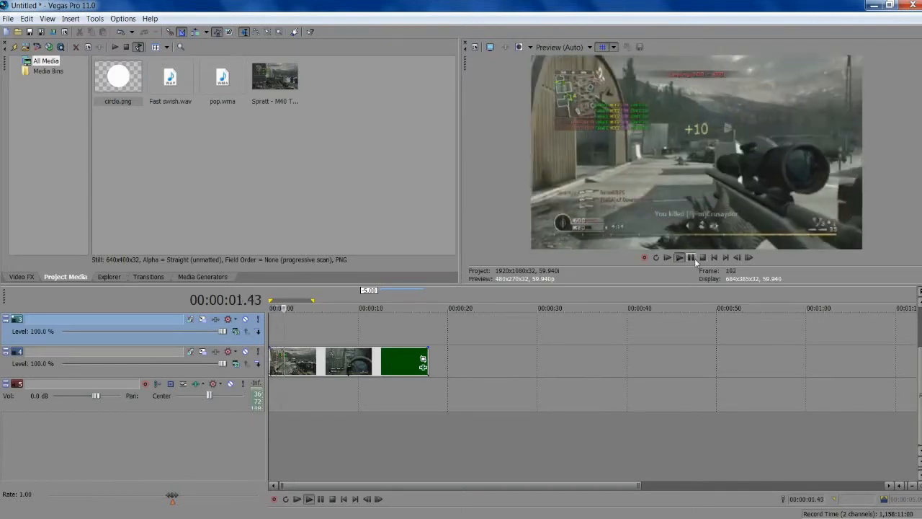
left_click(695, 259)
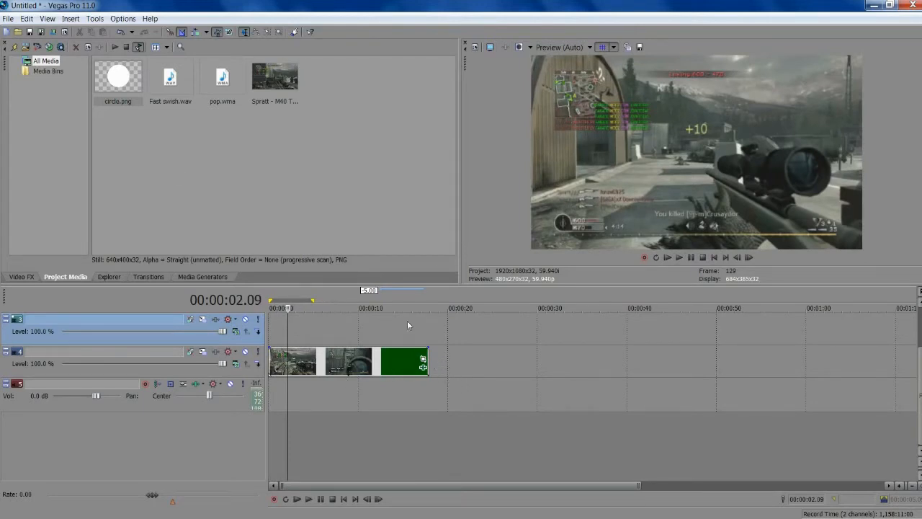
Insert two new video tracks above the existing tracks
key("ctrl+shift+q")
key("ctrl+shift+q")
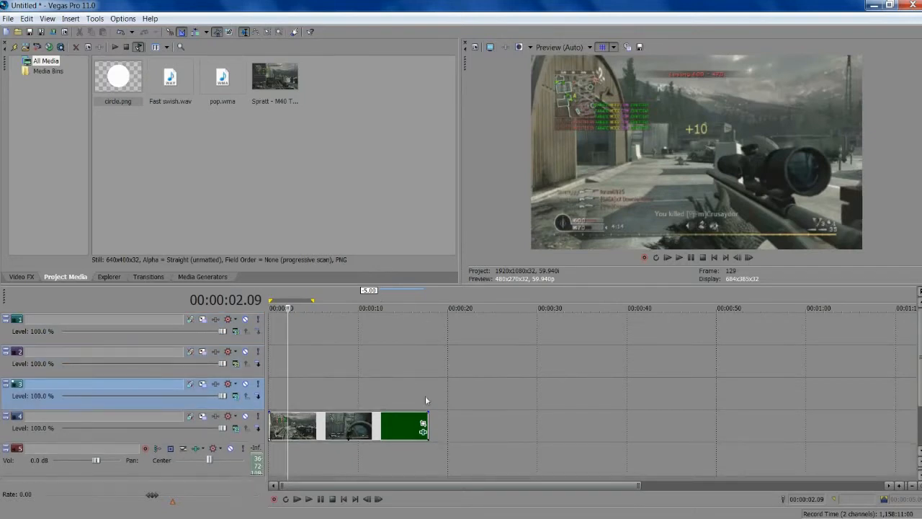
middle_click(374, 374)
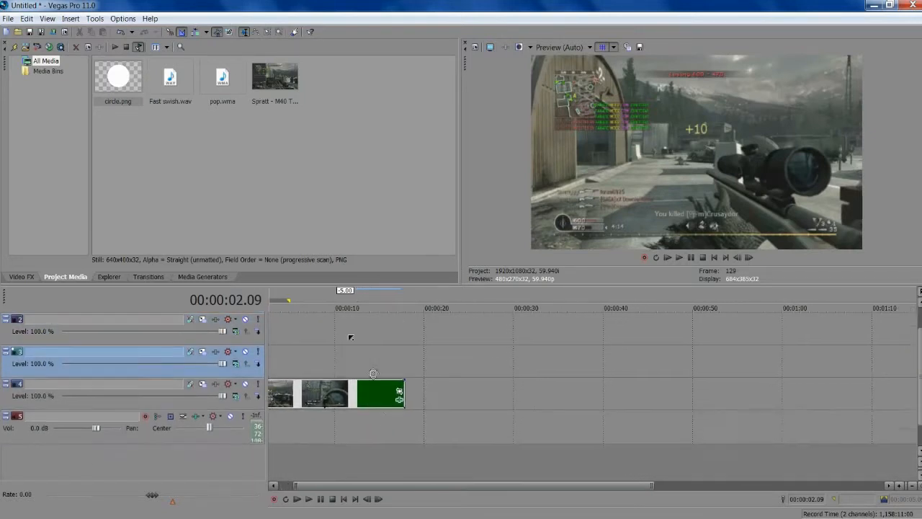
left_click(451, 435)
right_click(448, 428)
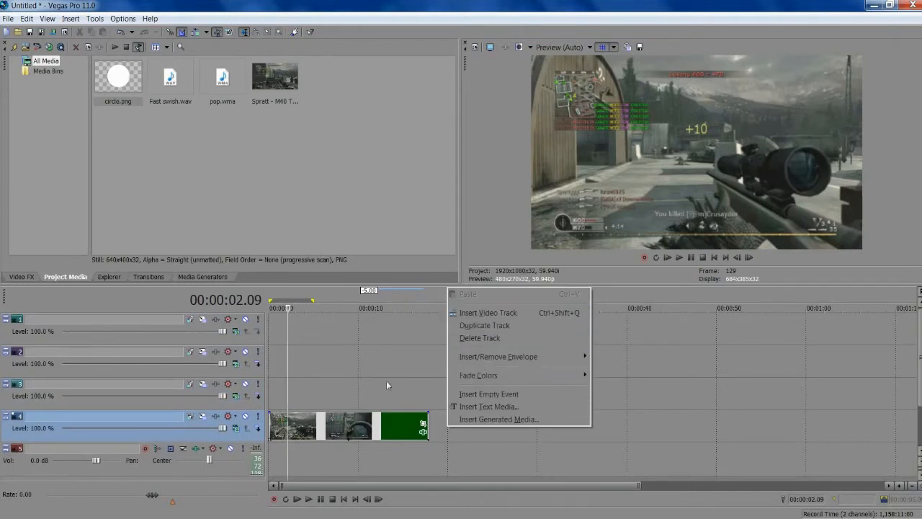
left_click(365, 389)
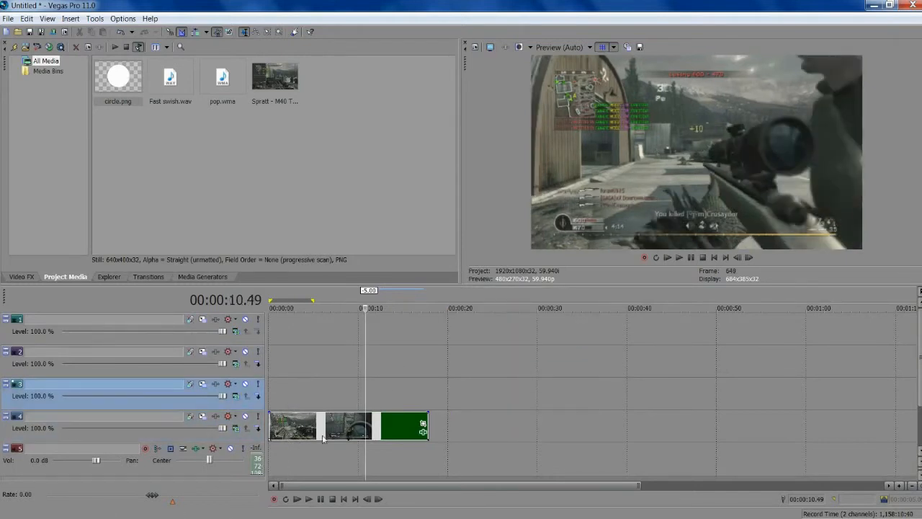
Add circle.png to the empty track directly above the gameplay clip, starting at about 00:00:08.09
left_click(342, 392)
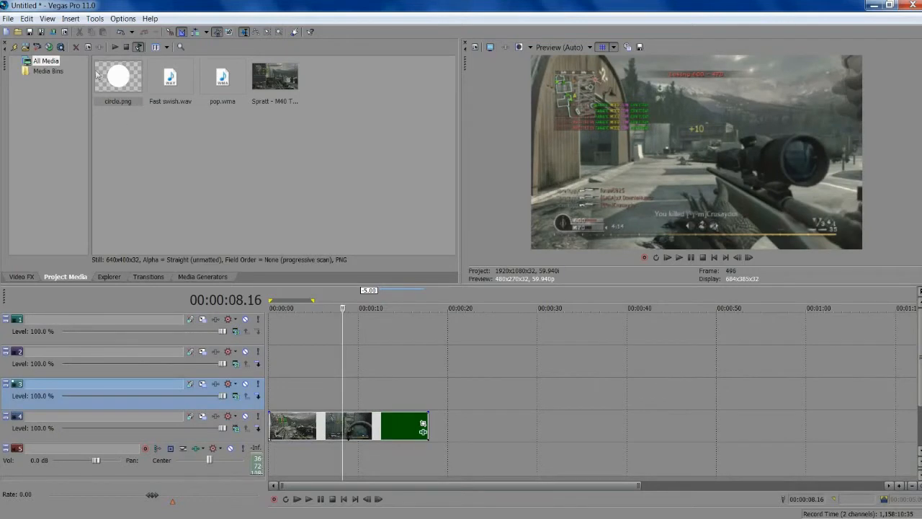
left_click_drag(115, 76, 346, 398)
scroll(383, 391, "up", 4)
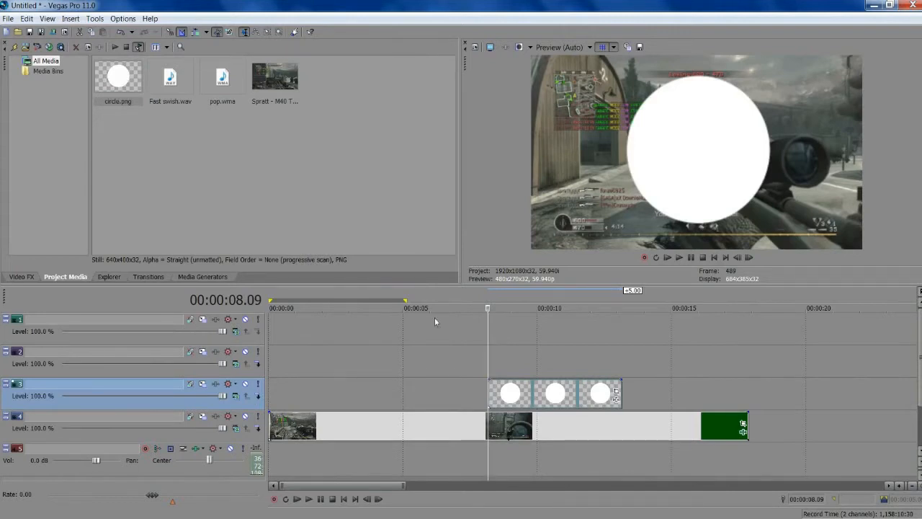
left_click(532, 391)
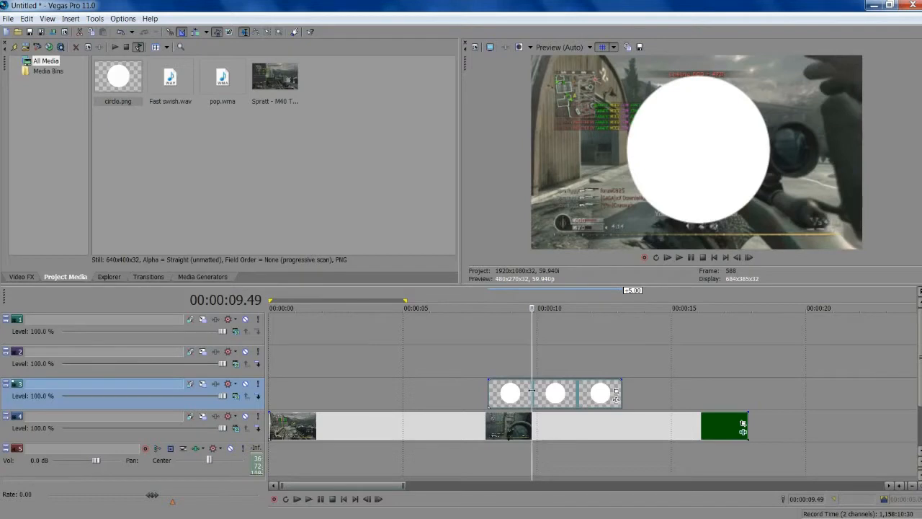
left_click(487, 393)
scroll(501, 395, "down", 2)
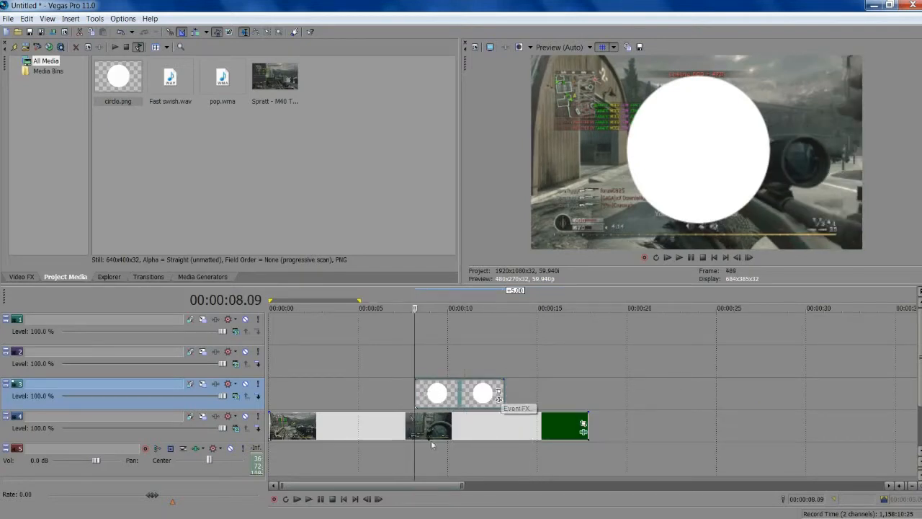
Play the early part of the clip, and move the circle event earlier to start at about 00:00:02.04
left_click(333, 402)
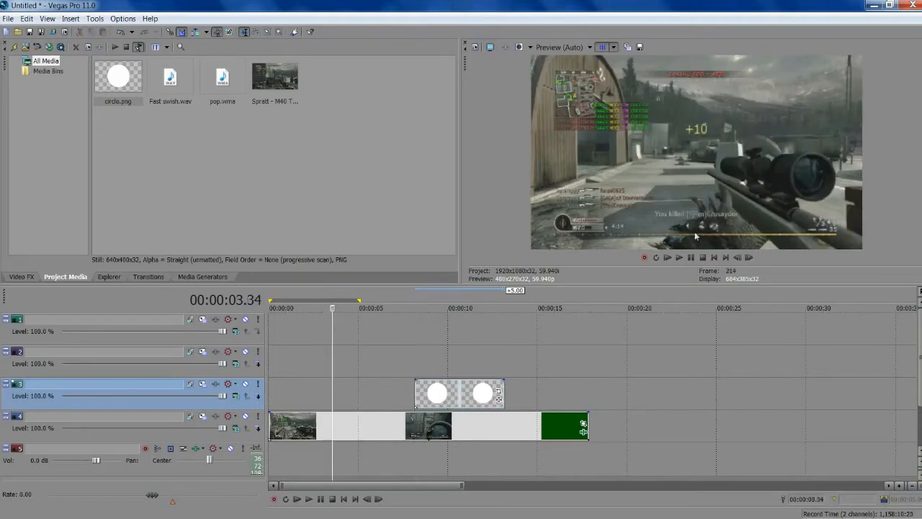
left_click(679, 257)
left_click(690, 257)
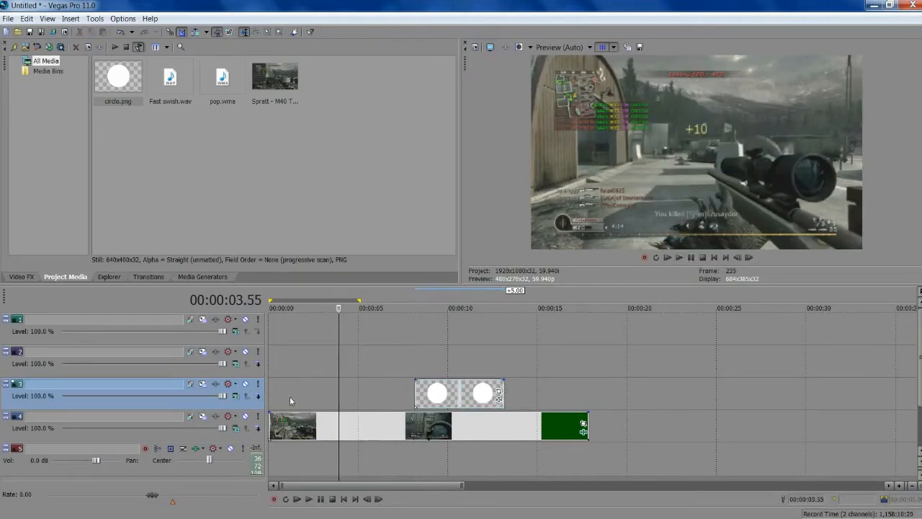
left_click(288, 401)
left_click(690, 257)
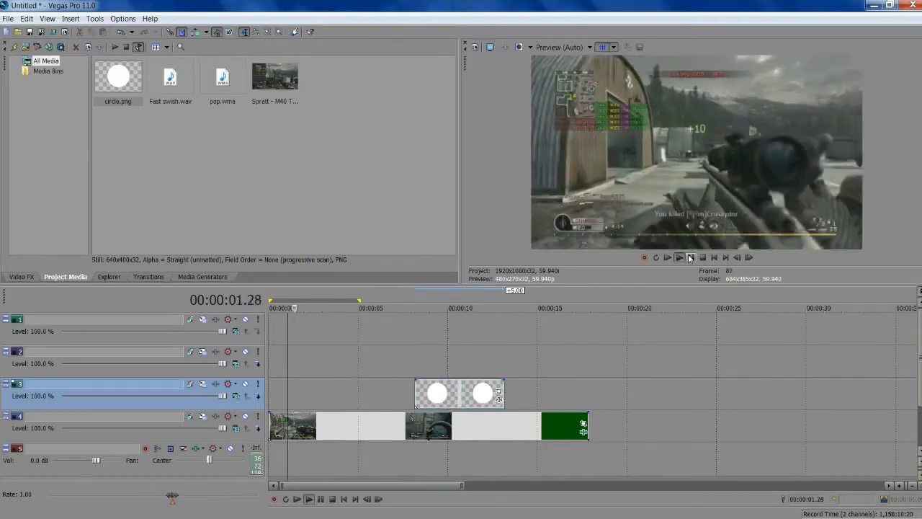
left_click_drag(430, 398, 322, 402)
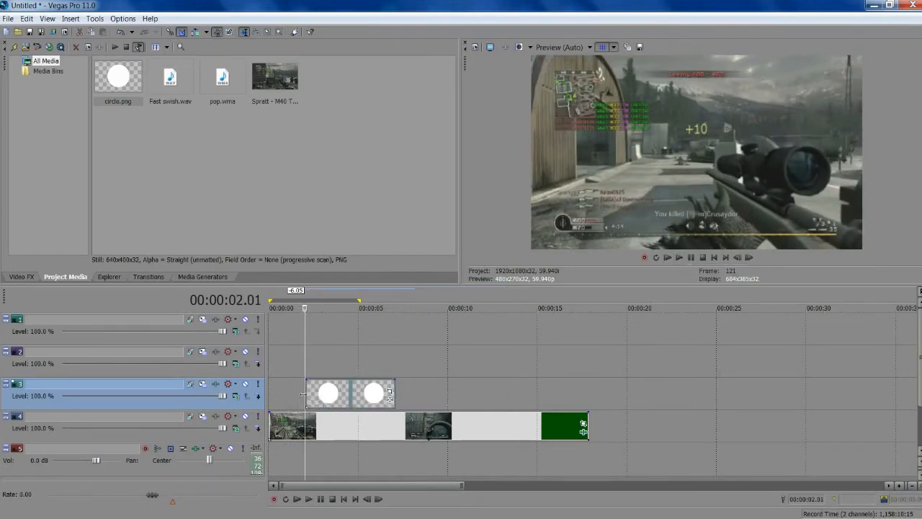
left_click(306, 397)
scroll(426, 395, "up", 3)
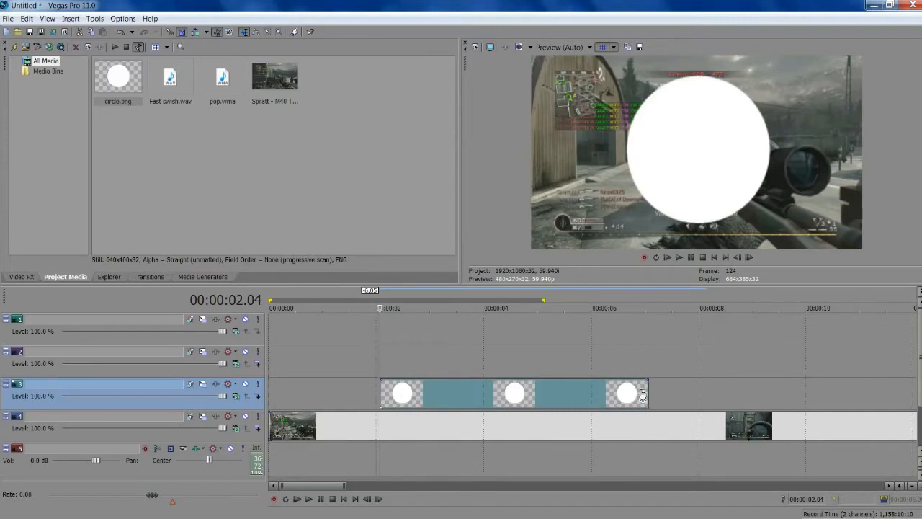
Shrink the circle at its first keyframe by enlarging its Pan/Crop frame to about 4,218.6 by 2,636.6
left_click(642, 391)
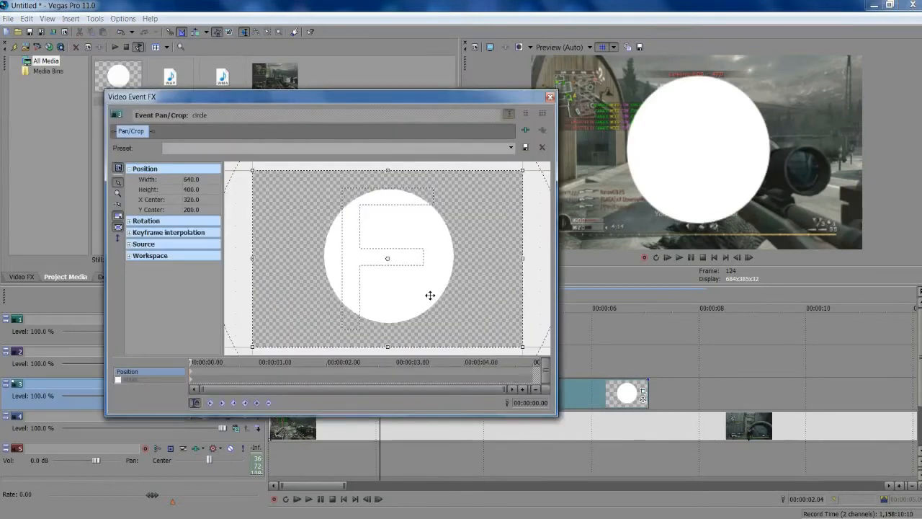
scroll(429, 295, "down", 10)
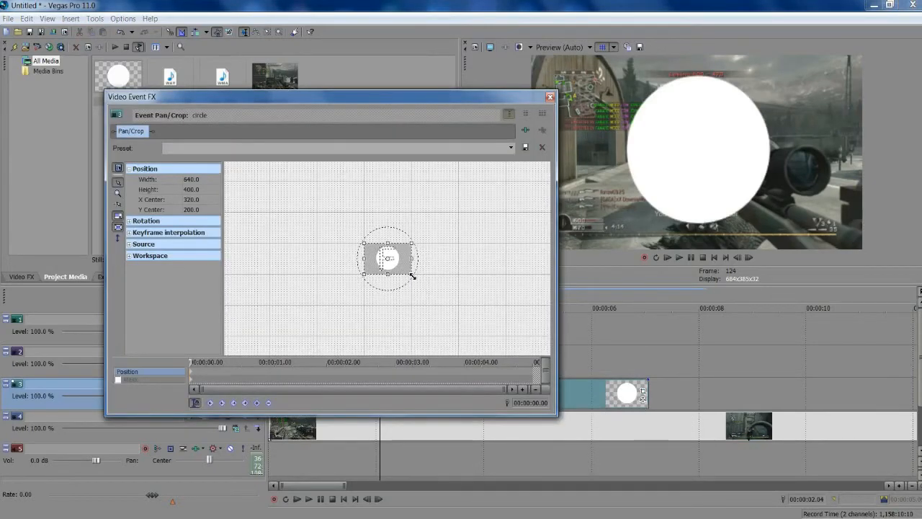
left_click_drag(410, 275, 543, 366)
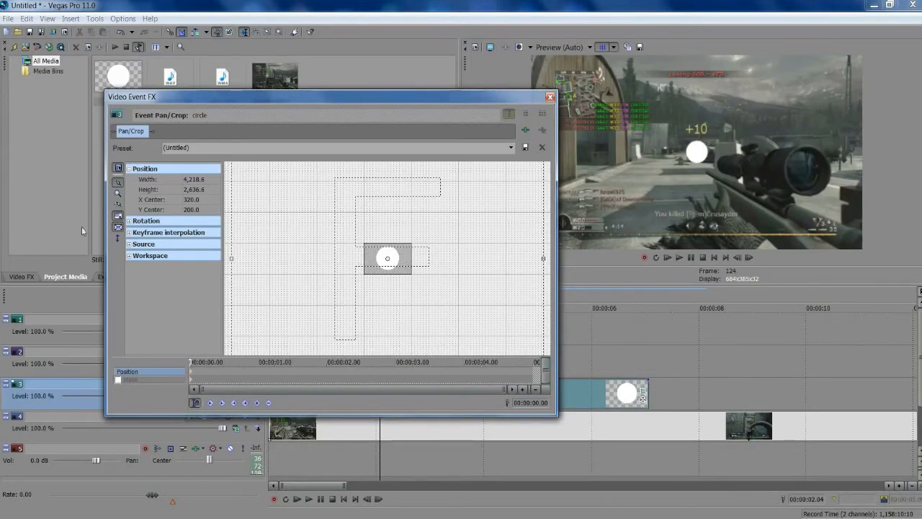
scroll(367, 244, "down", 1)
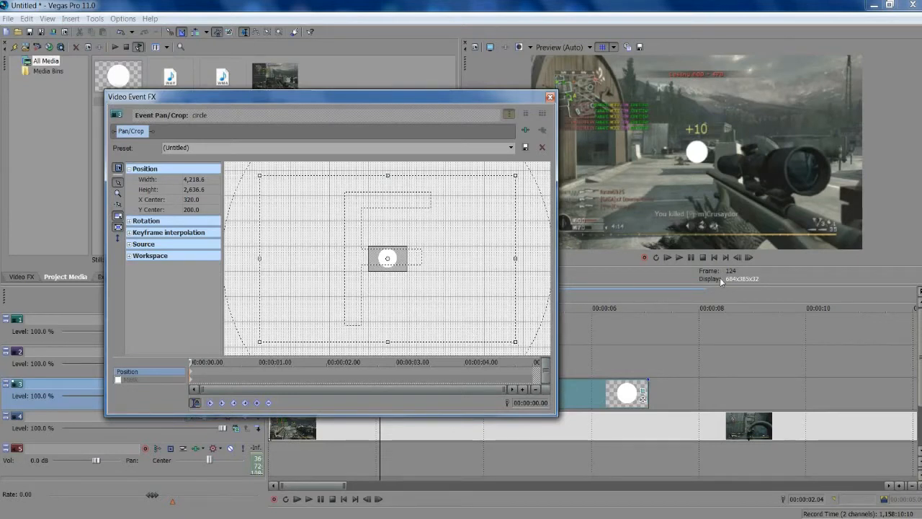
Check that the Pan/Crop cursor stays synced with the main timeline, and return it to the circle event's start
key("Right")
key("Right")
key("Right")
key("Right")
key("Right")
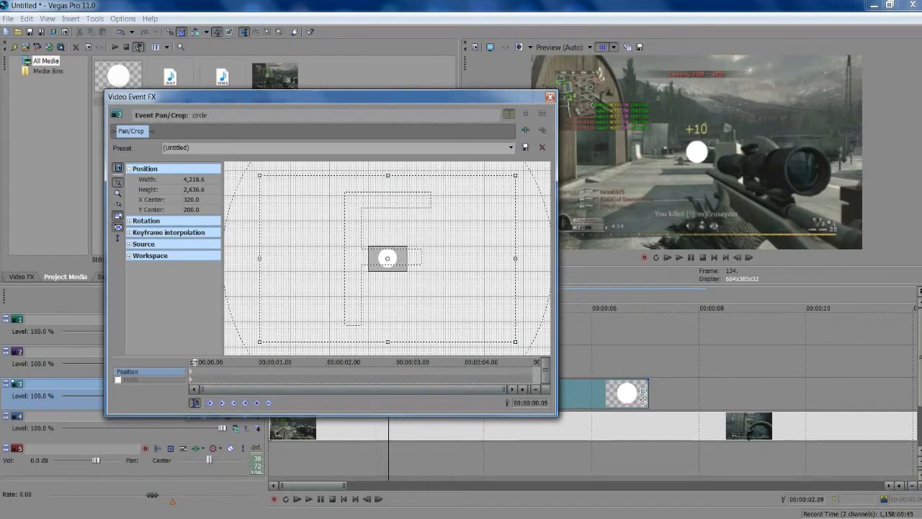
key("Left")
key("Left")
key("Left")
key("Left")
key("Left")
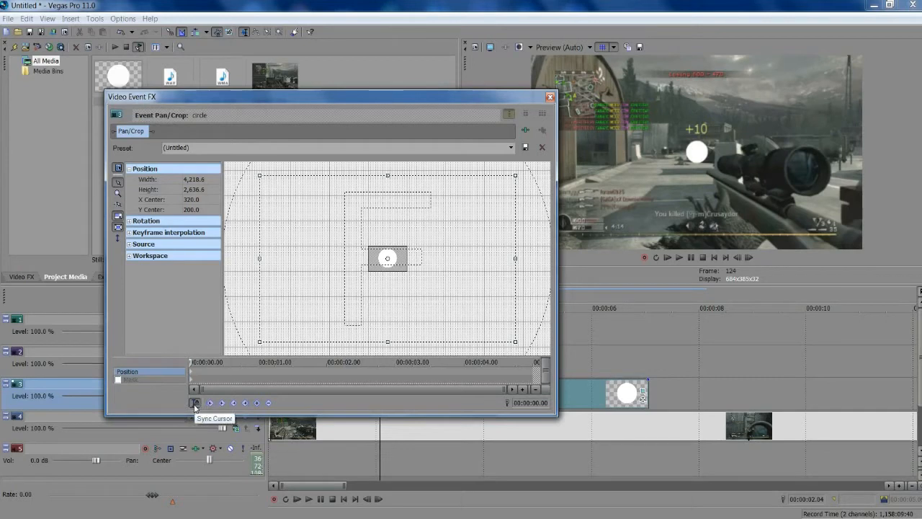
left_click(194, 404)
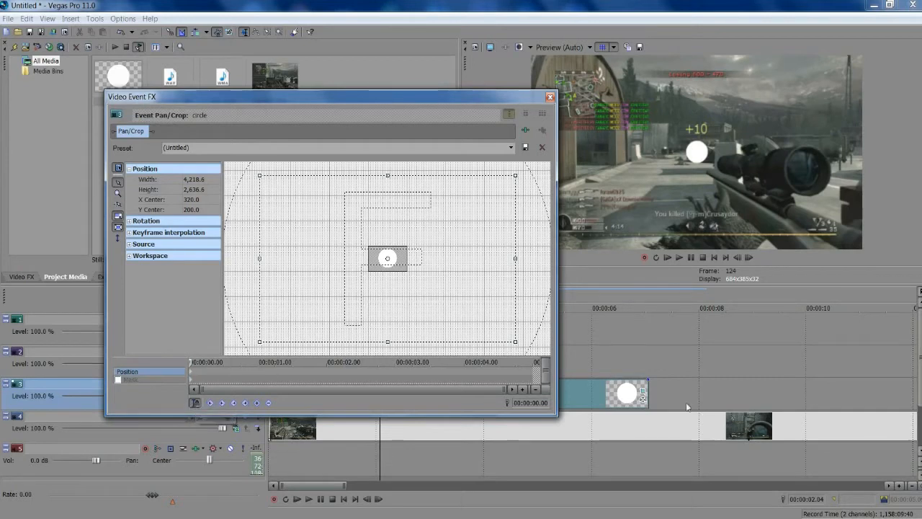
left_click(584, 401)
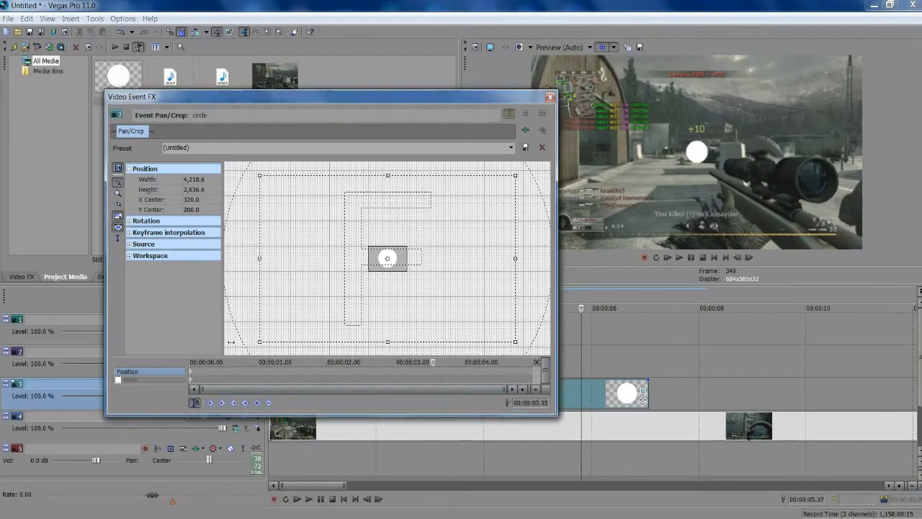
left_click_drag(448, 368, 179, 340)
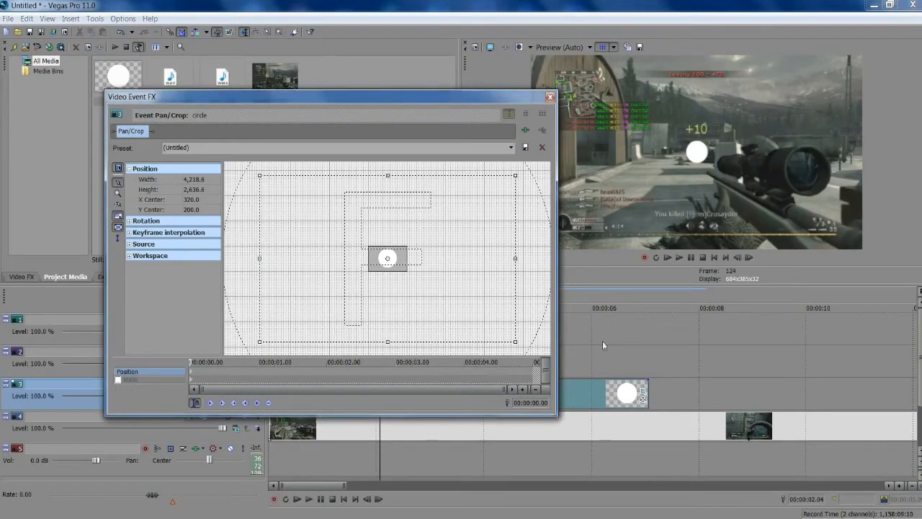
Keyframe the circle at 00:00:00.15 of the event by reducing its Pan/Crop frame to about 634.6 by 396.6
left_click(750, 257)
left_click(749, 258)
left_click(749, 257)
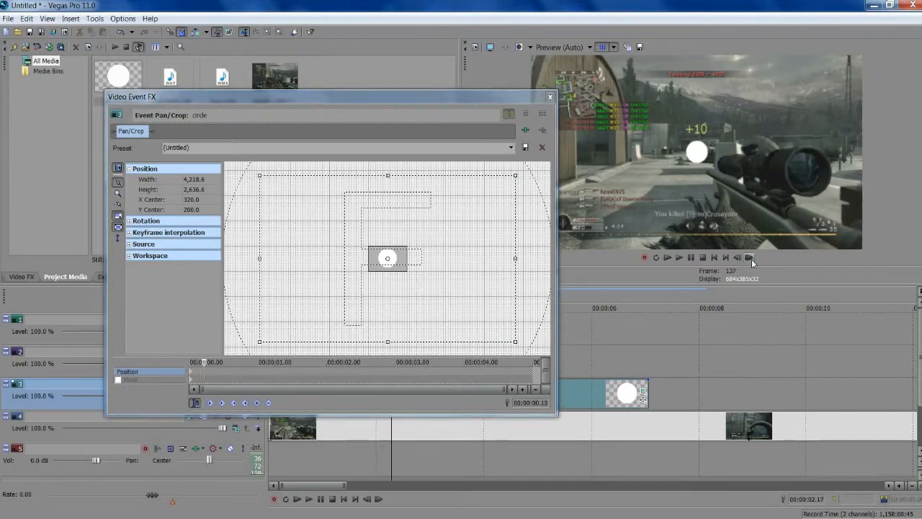
left_click(749, 257)
left_click(749, 258)
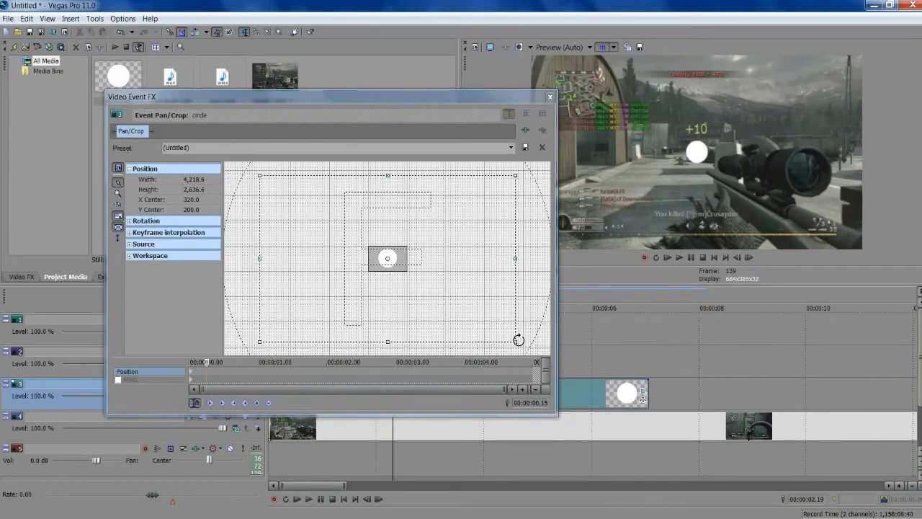
left_click_drag(516, 340, 436, 270)
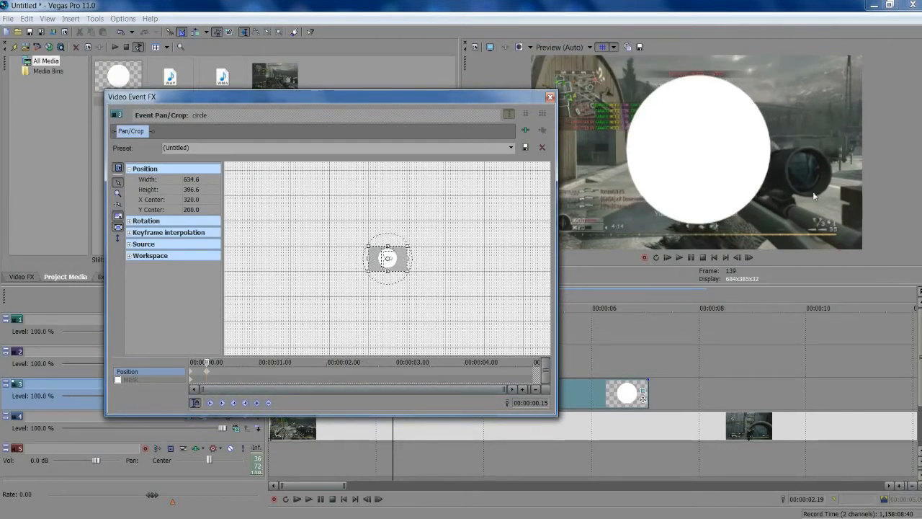
Add a slightly smaller circle keyframe at 00:00:00.19 with a Pan/Crop frame of about 686 by 429, and close the event effects
left_click(749, 257)
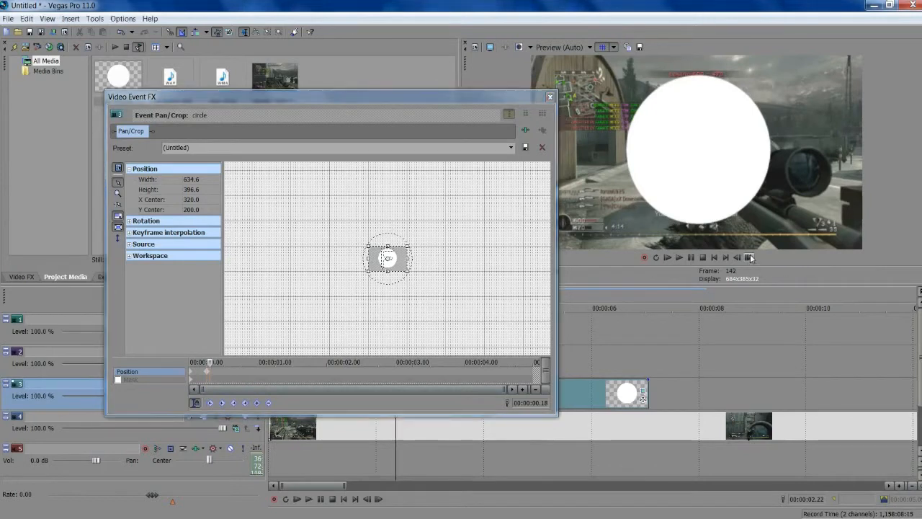
left_click(750, 257)
left_click_drag(407, 270, 411, 271)
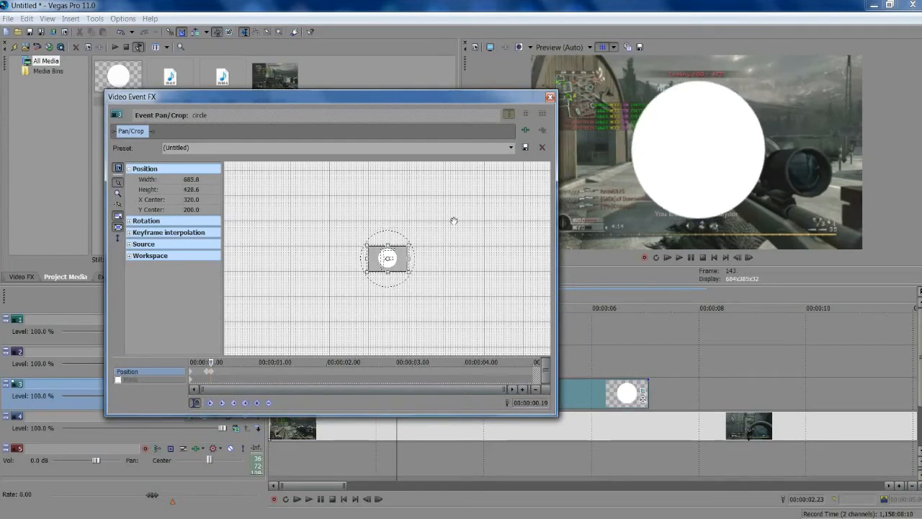
left_click(549, 96)
Review the circle's growth animation frame by frame from the event's start, and place the cursor just before the event
left_click(380, 389)
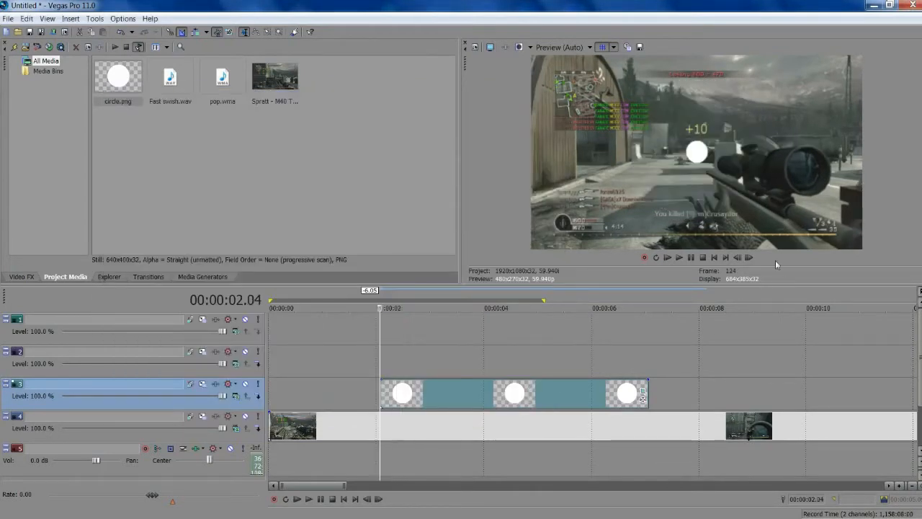
left_click(748, 258)
left_click(749, 258)
left_click(748, 258)
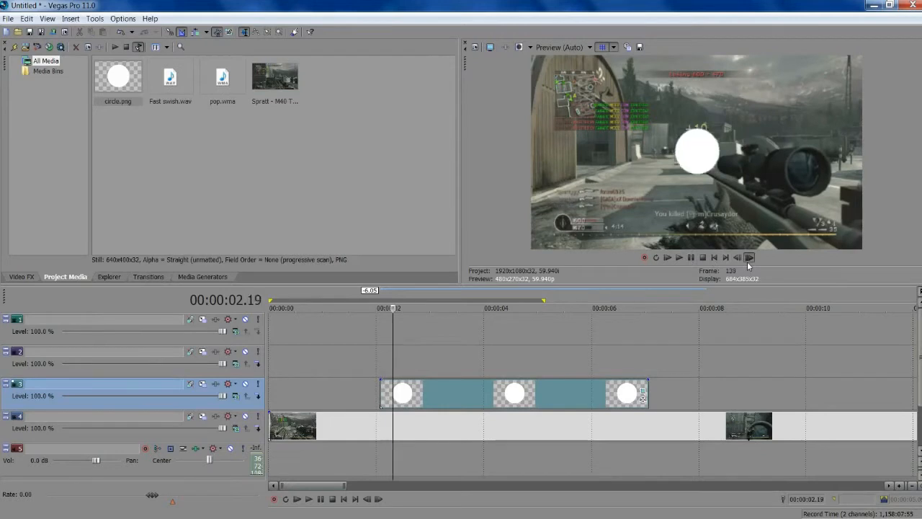
left_click(748, 257)
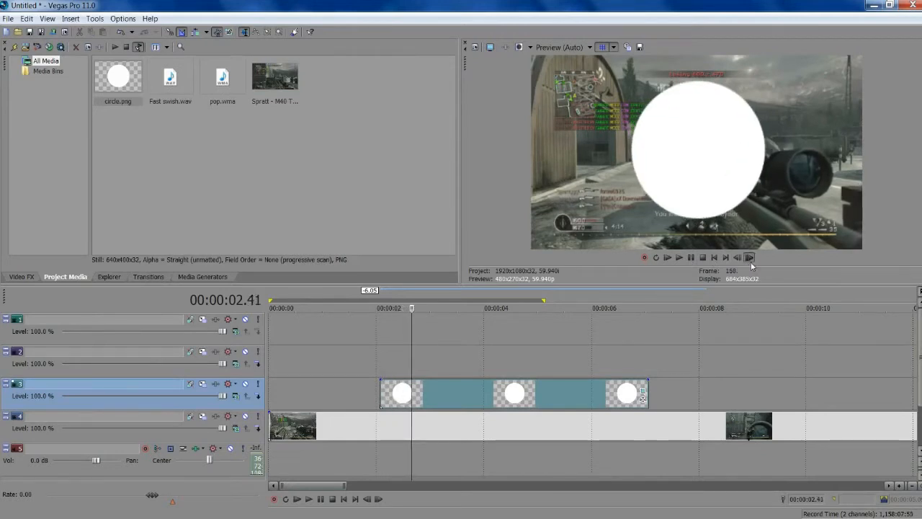
left_click(748, 258)
left_click(749, 257)
left_click(749, 257)
left_click(749, 257)
left_click(370, 389)
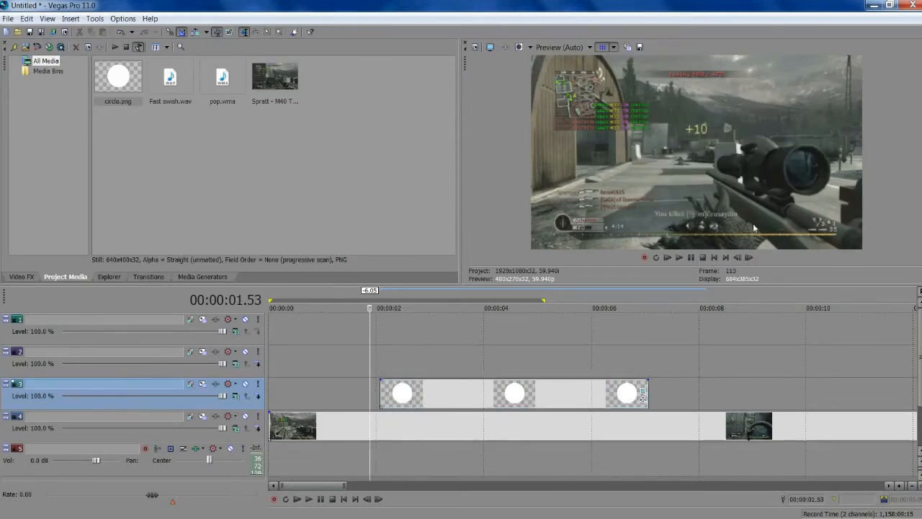
Play back the circle's pop-in over a looped section around the event's start, and pause on the full-size circle
left_click(679, 257)
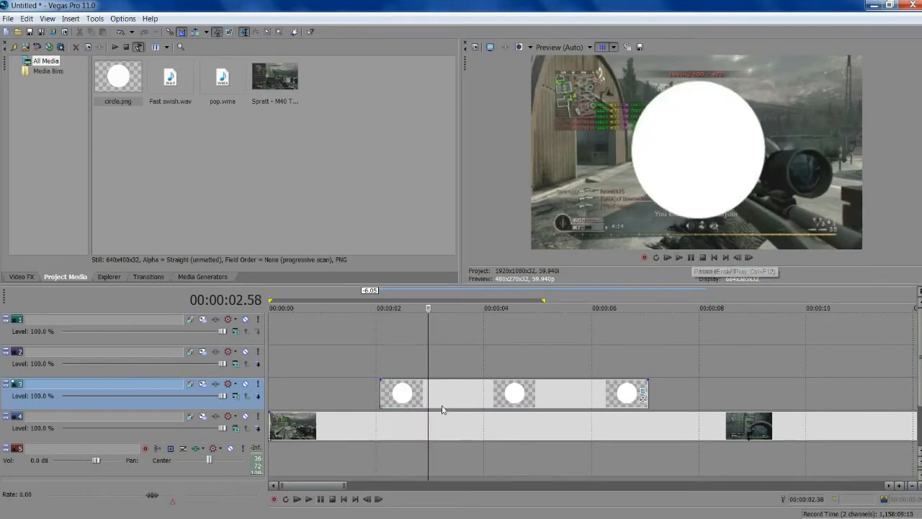
left_click_drag(500, 364, 373, 364)
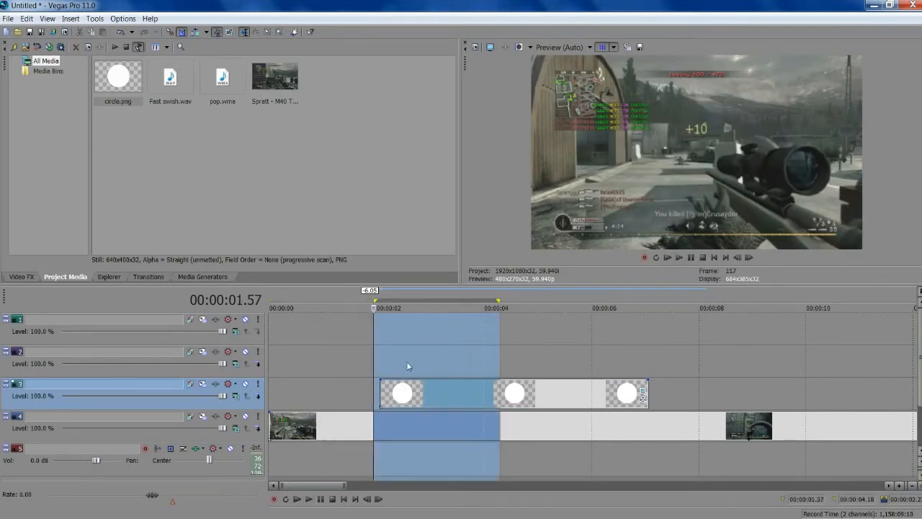
left_click(407, 361)
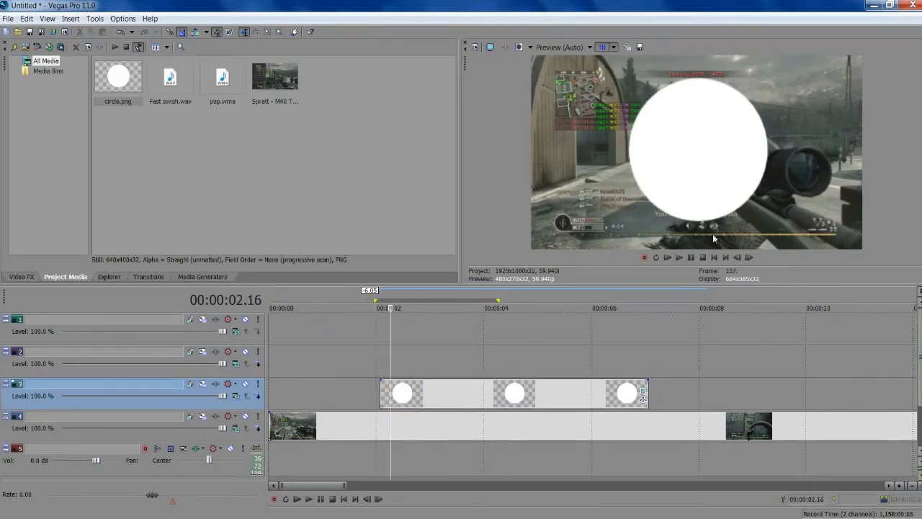
left_click(691, 258)
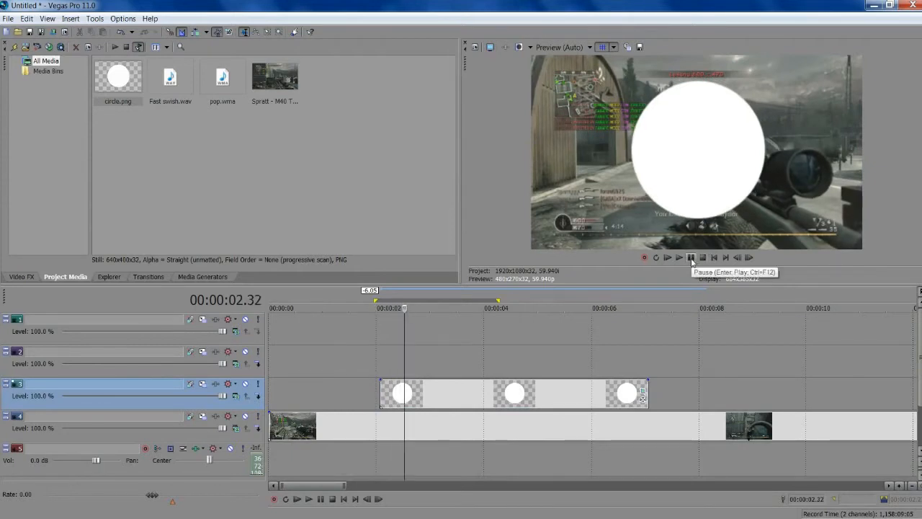
left_click(691, 258)
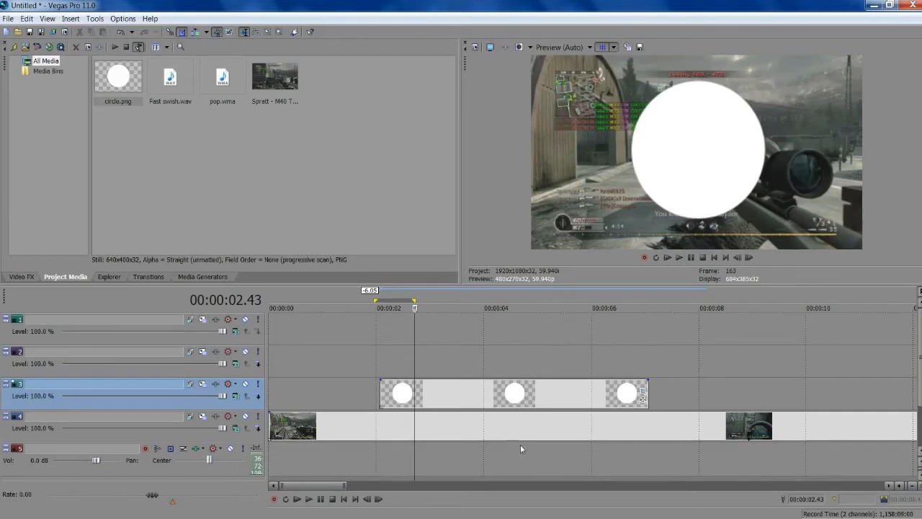
Insert a text media event on the empty track directly above the circle and set its text to TUT
scroll(562, 413, "down", 2)
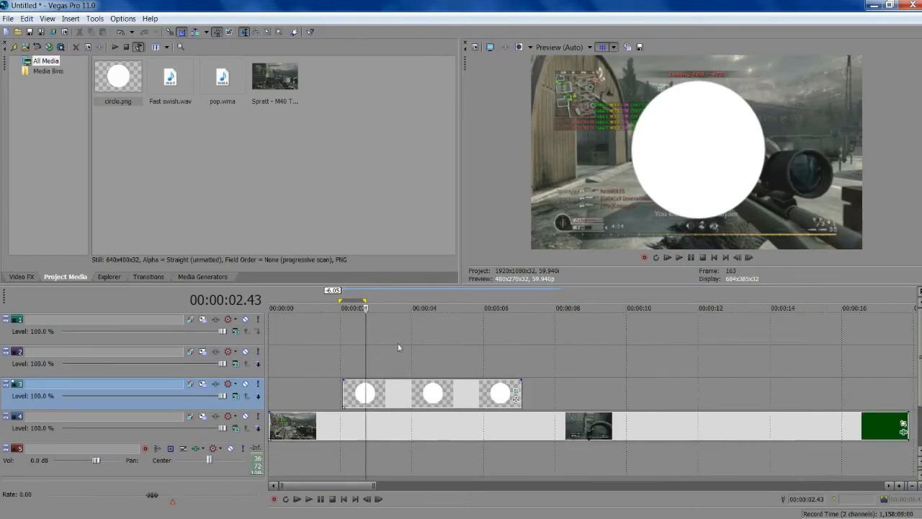
right_click(379, 356)
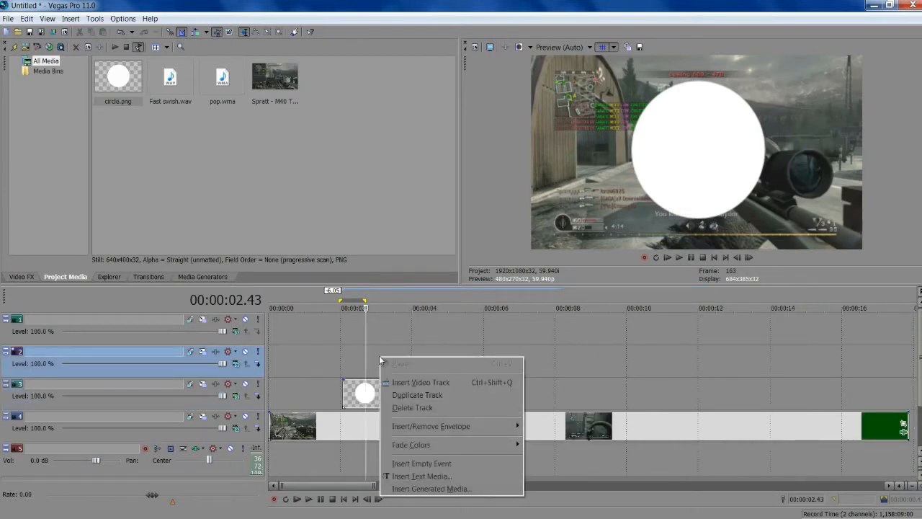
left_click(416, 477)
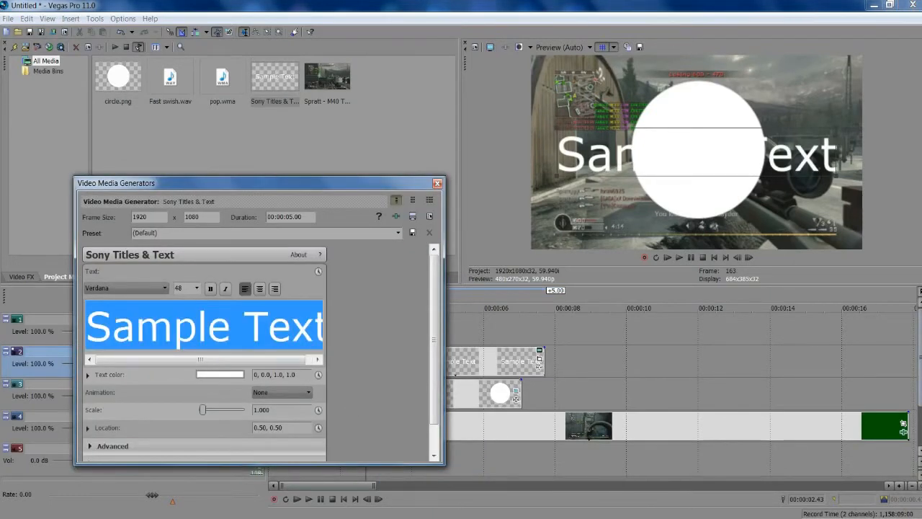
type("T")
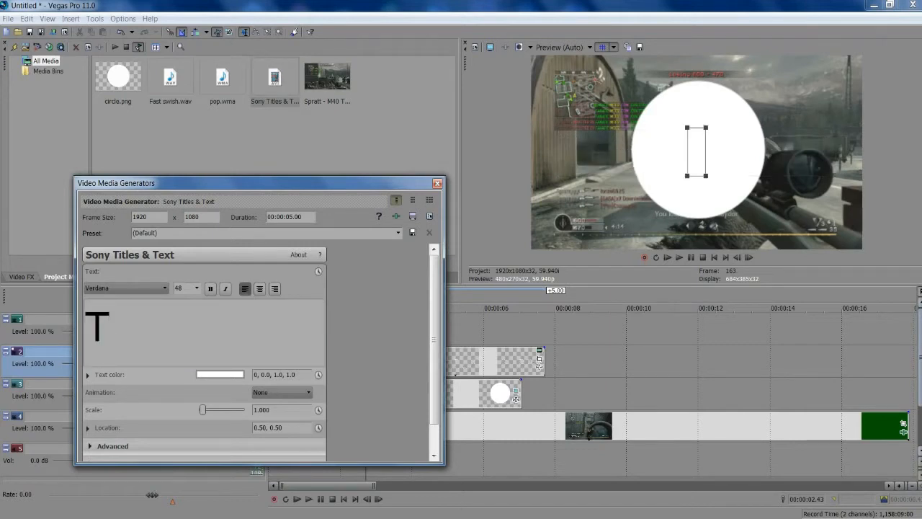
type("h")
key("BackSpace")
type("UT")
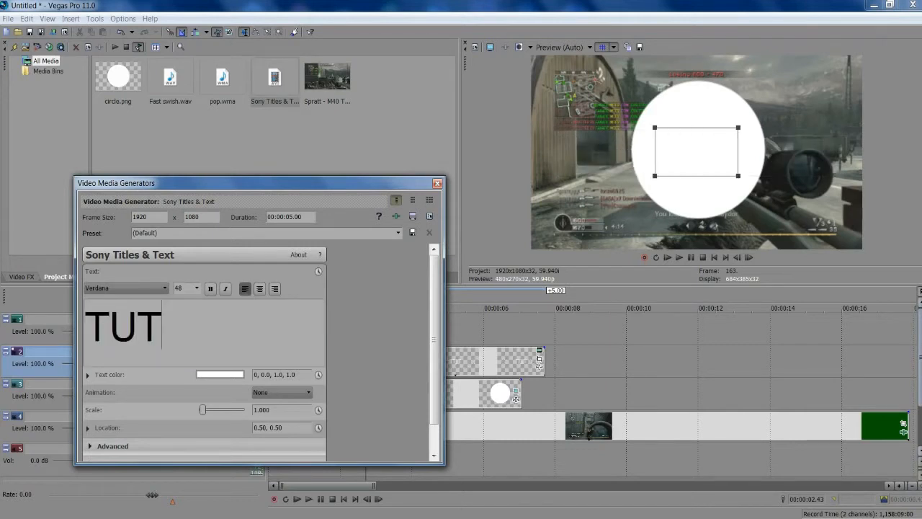
Set the whole TUT text to the TYPOGRAPH PRO font and colour it black
key("ctrl+a")
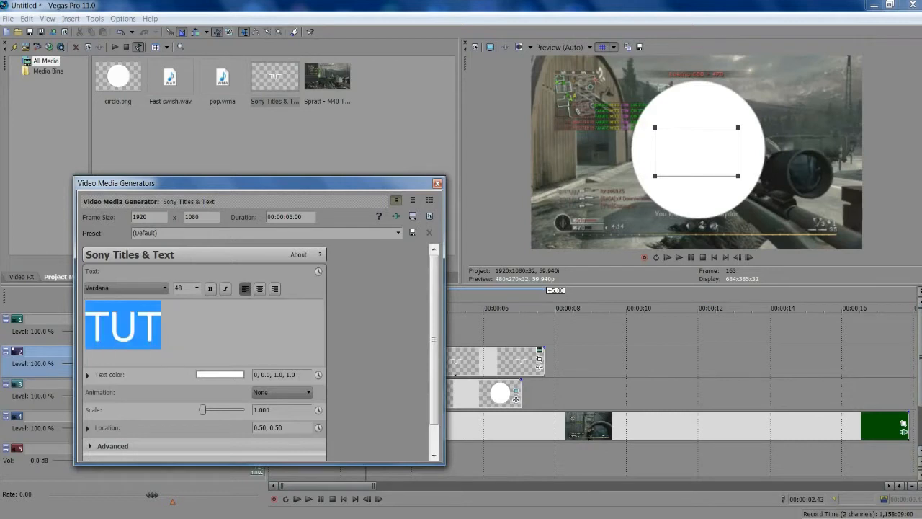
scroll(133, 287, "up", 3)
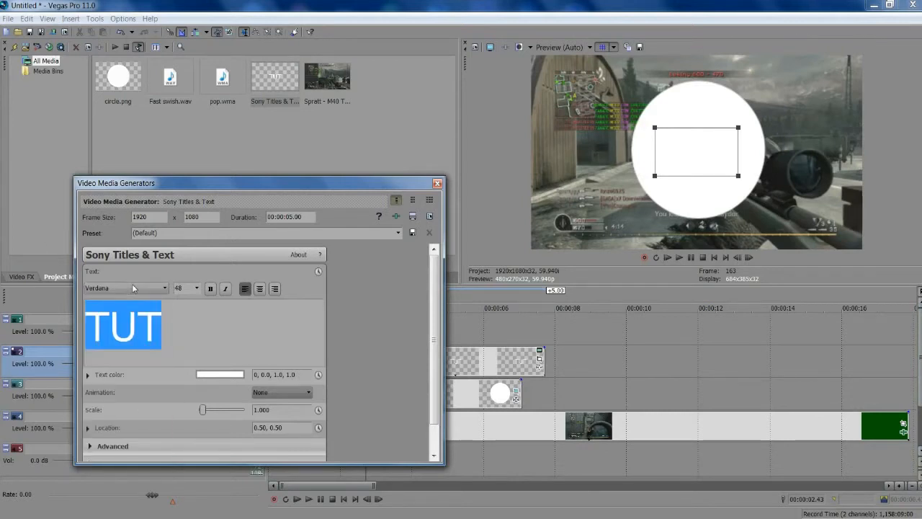
left_click(131, 287)
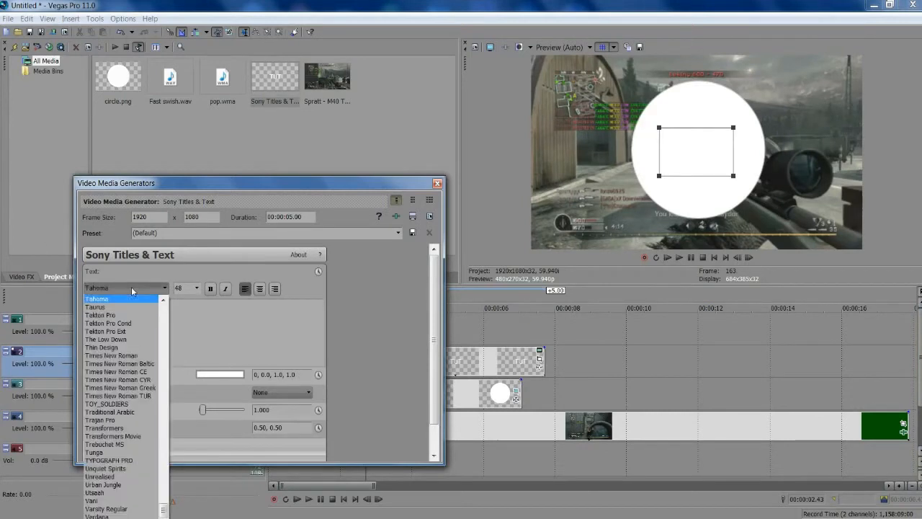
left_click(114, 459)
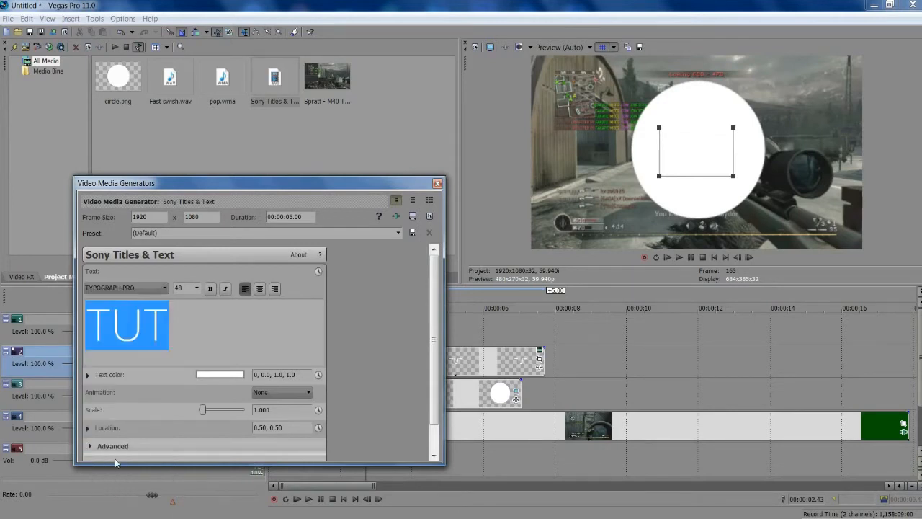
left_click(200, 377)
left_click_drag(139, 393, 144, 488)
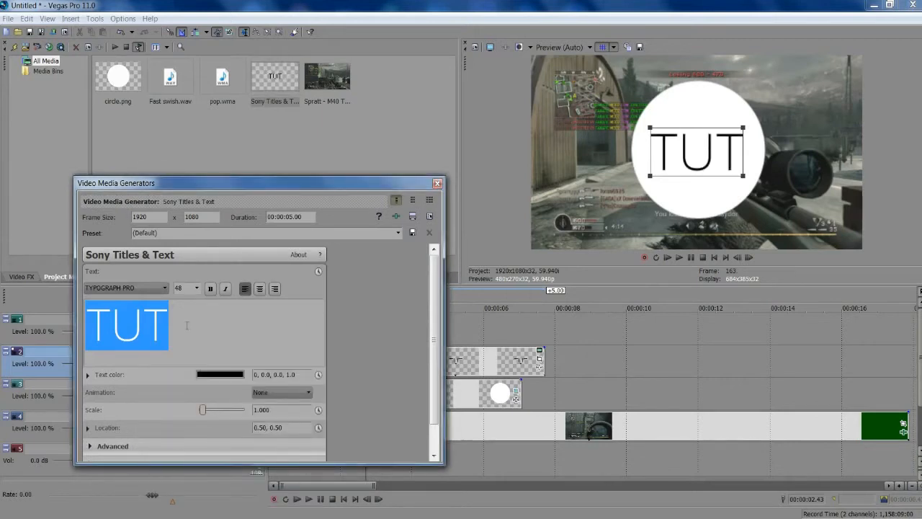
Make the TUT text bold with font size 36 so it fits inside the circle, and close the media generator
left_click(214, 291)
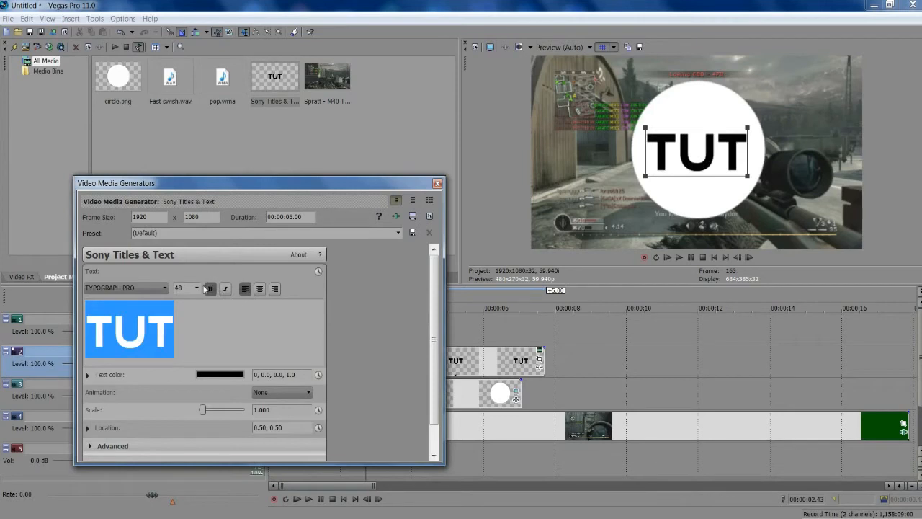
left_click(199, 288)
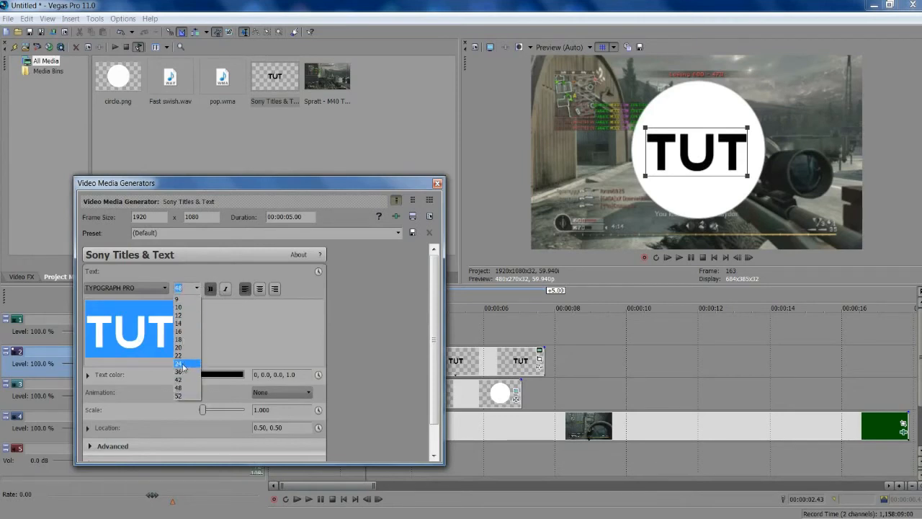
left_click(180, 363)
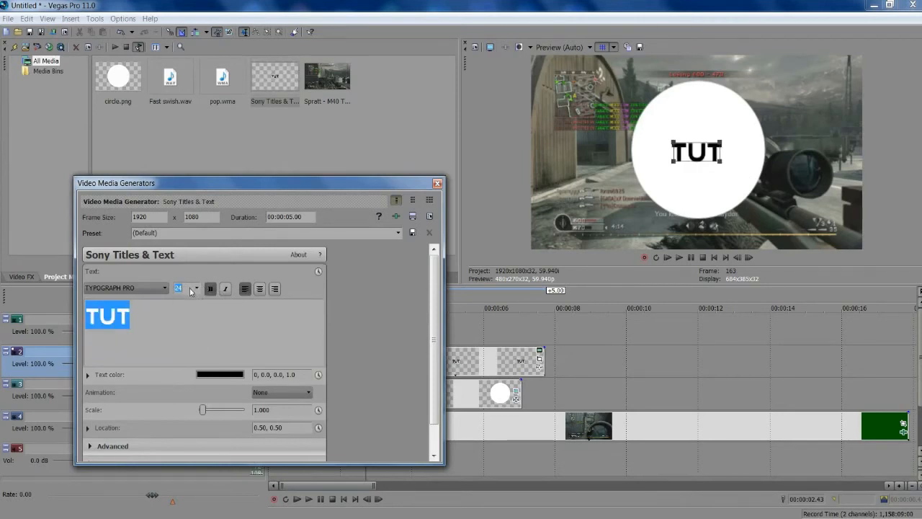
left_click(192, 289)
left_click(186, 372)
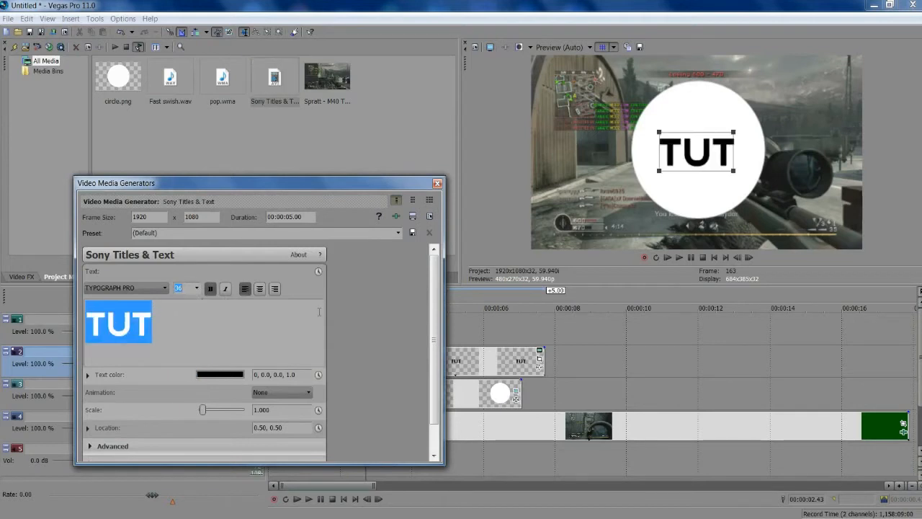
left_click(438, 184)
Step through the circle's growth to 00:00:02.25 and move the TUT text event to start there
scroll(504, 370, "up", 2)
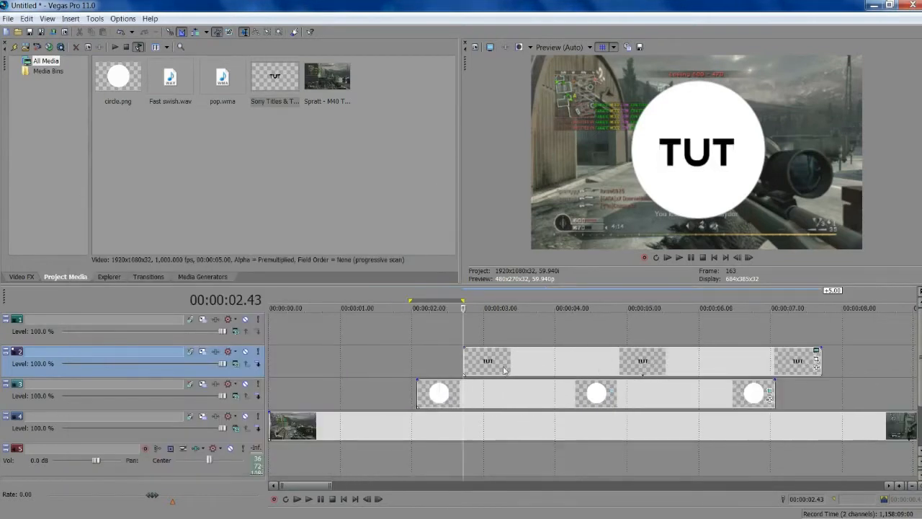
left_click(415, 368)
left_click(749, 258)
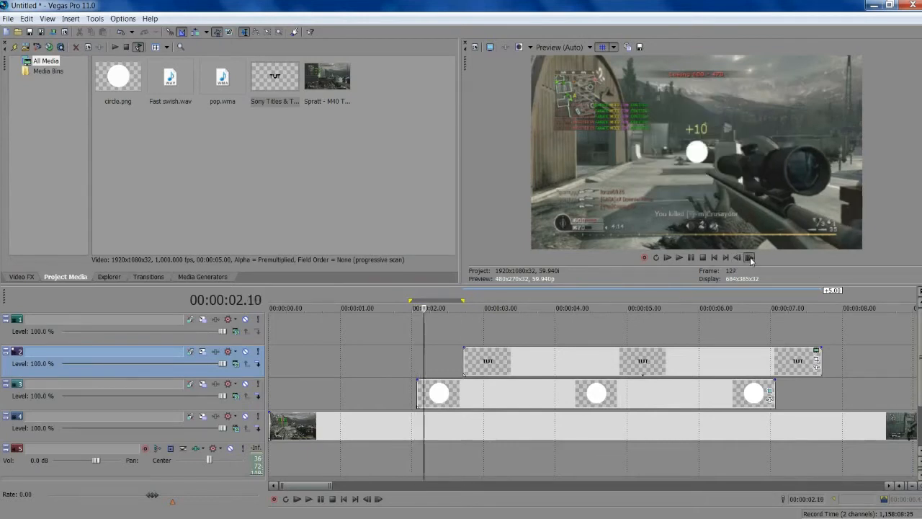
left_click(749, 257)
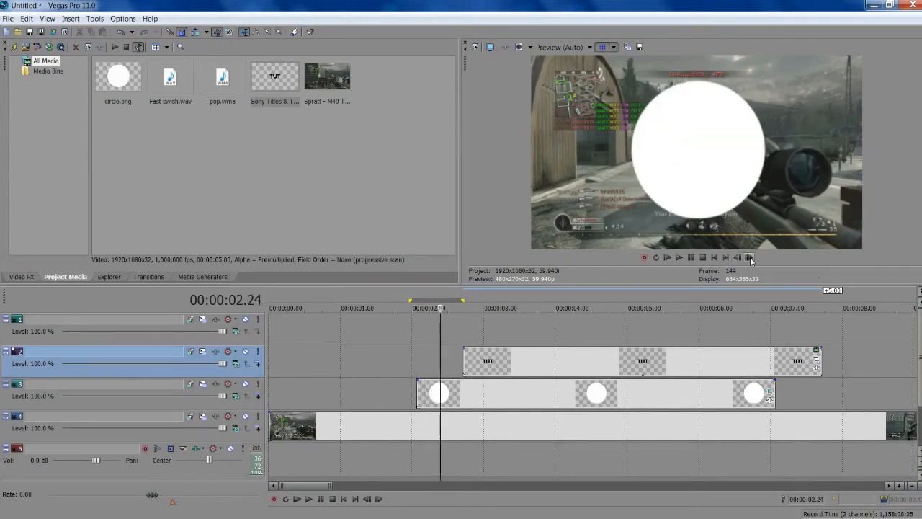
left_click(749, 257)
left_click(749, 258)
left_click(737, 257)
left_click(738, 257)
left_click(750, 258)
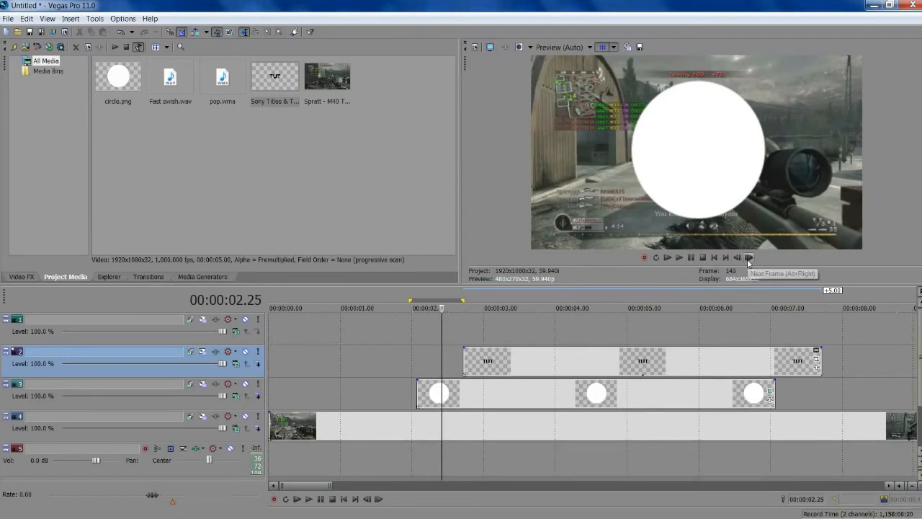
left_click_drag(497, 357, 478, 357)
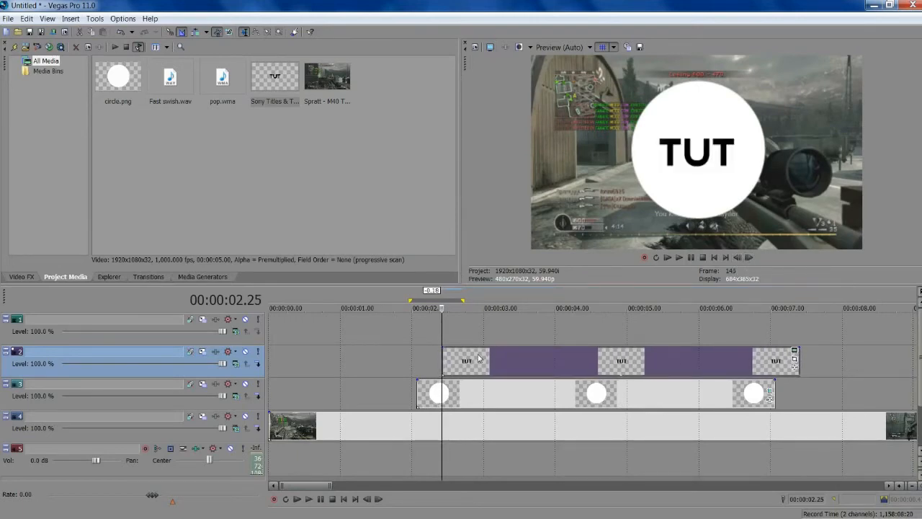
Shrink the TUT text at its event's start by enlarging the Pan/Crop frame to about 6,833.8 by 3,844, centred near 936, 604
left_click(796, 361)
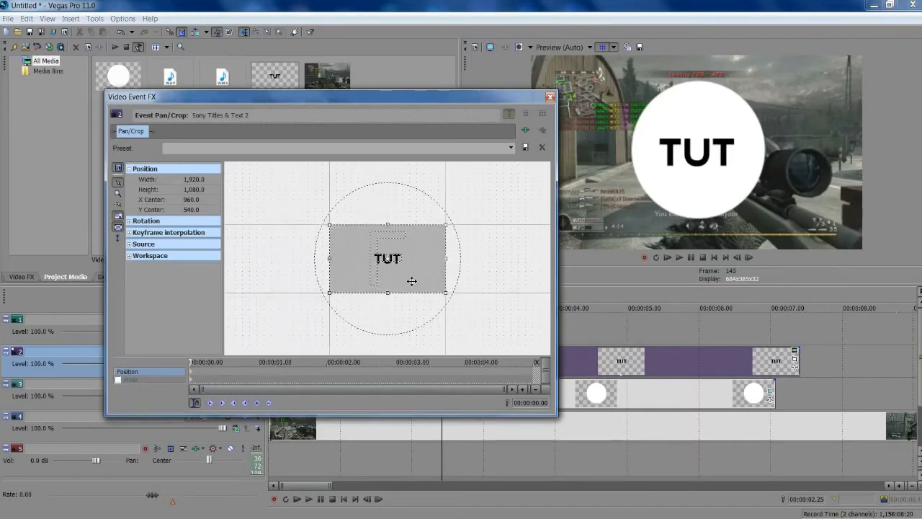
left_click_drag(446, 292, 531, 343)
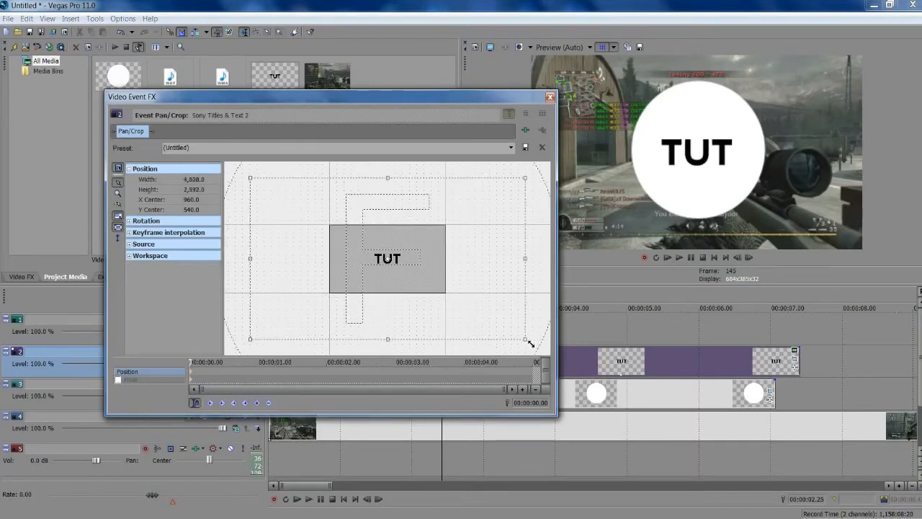
left_click_drag(432, 274, 448, 289)
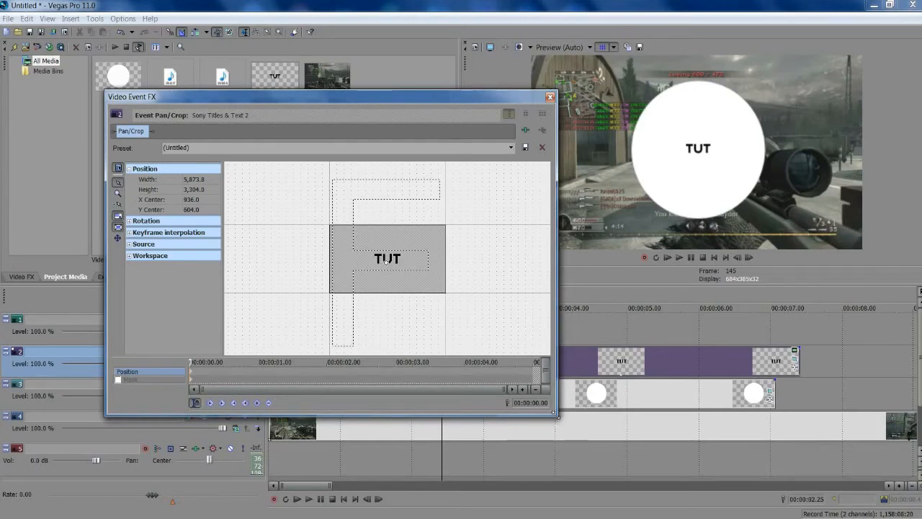
left_click_drag(556, 415, 638, 475)
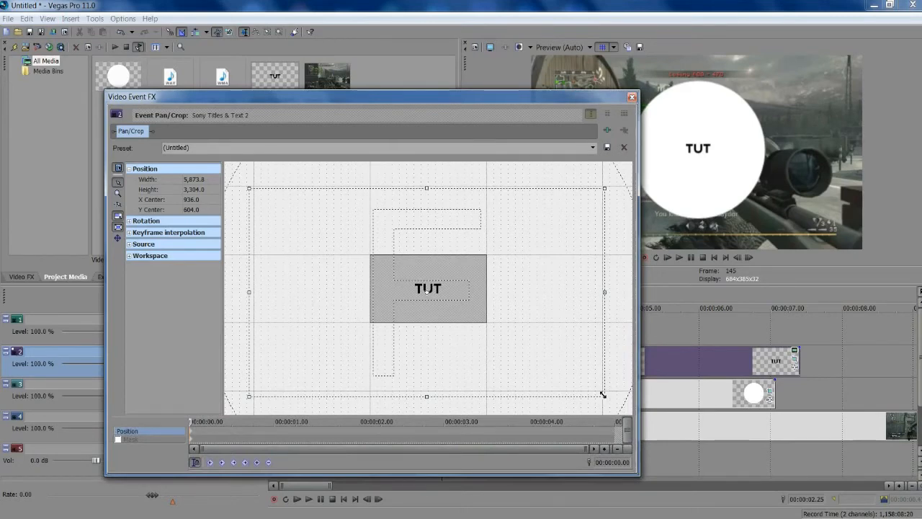
left_click_drag(603, 395, 634, 412)
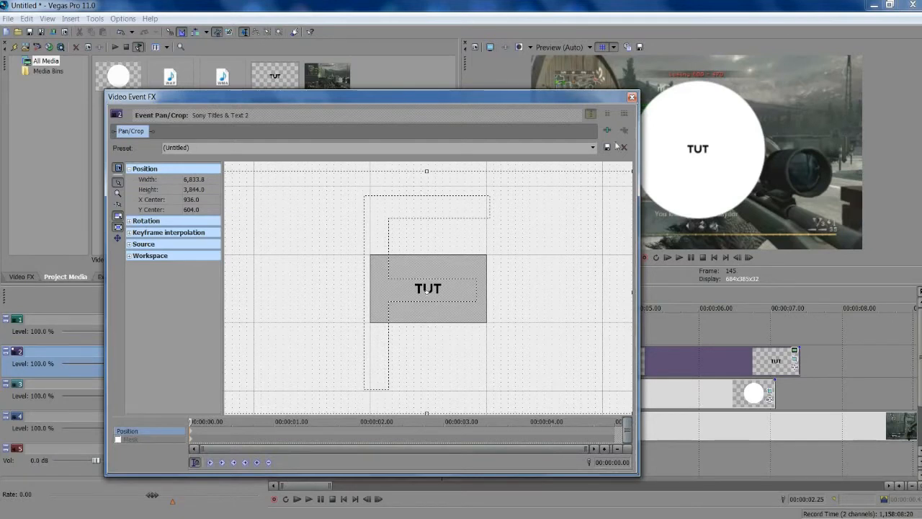
Keyframe the TUT text at 00:00:00.06 of its event with the Default Pan/Crop preset, and check the growth between the keyframes
left_click(749, 257)
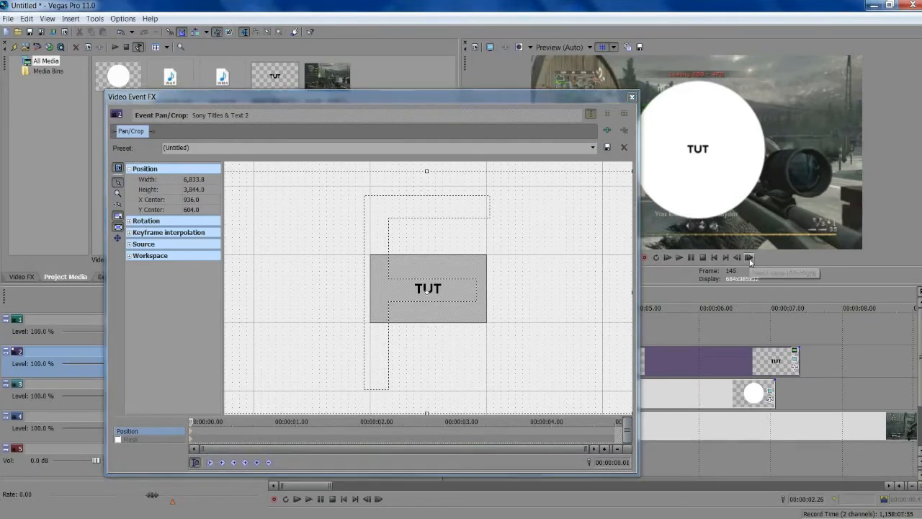
left_click(749, 258)
left_click(749, 257)
left_click(749, 257)
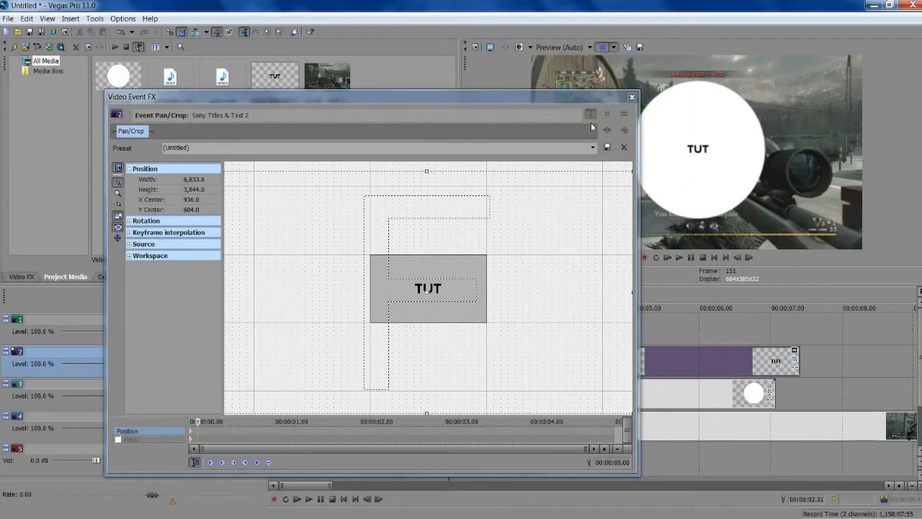
left_click(593, 147)
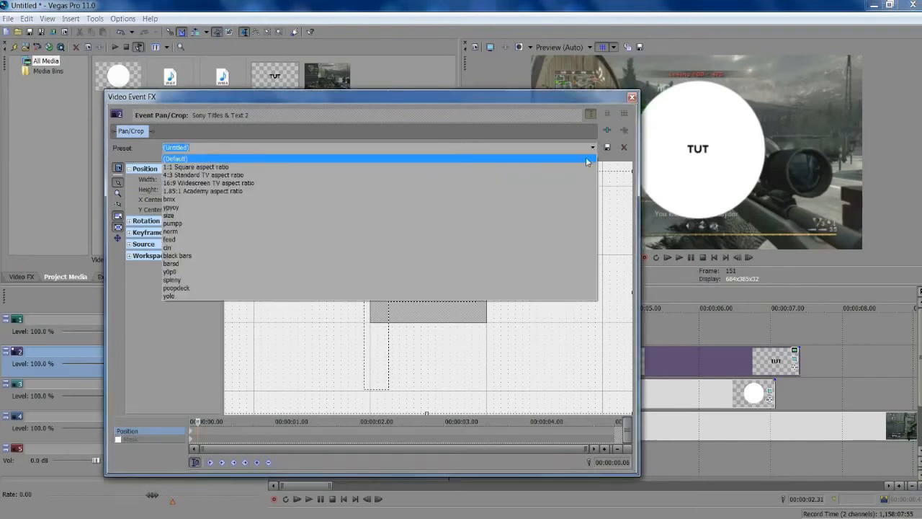
left_click(581, 157)
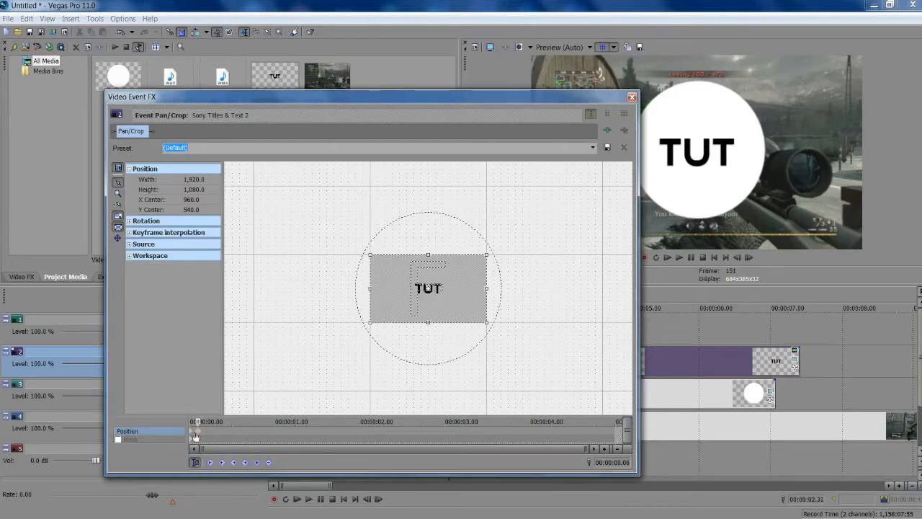
scroll(428, 288, "down", 3)
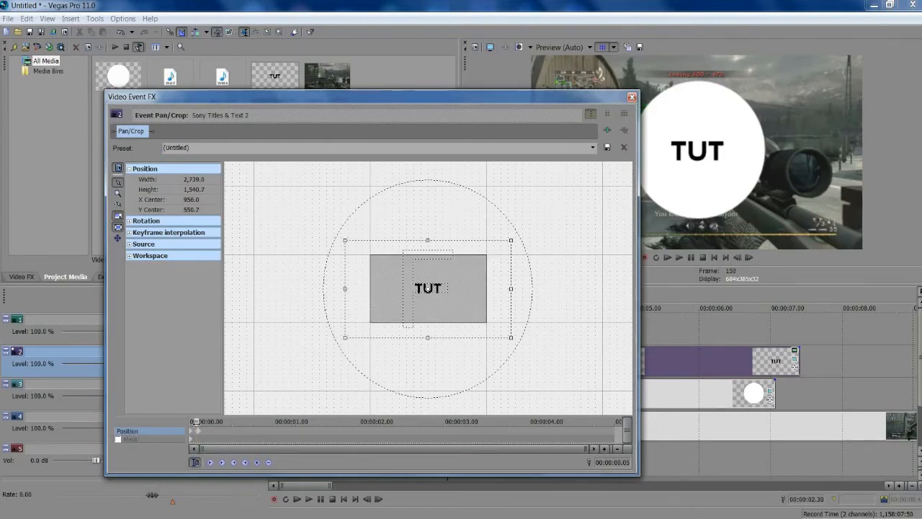
scroll(428, 288, "down", 4)
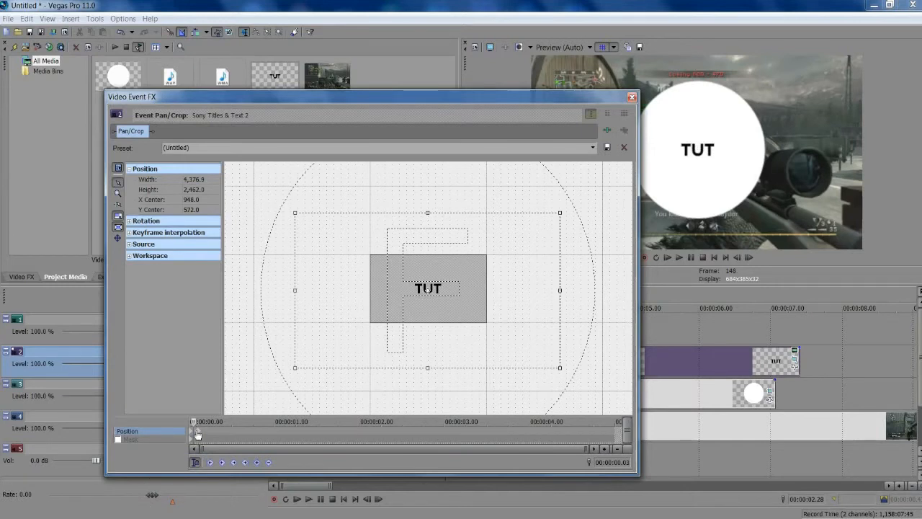
Give the TUT text a bounce with Pan/Crop frames of 1,680 by 945 at 00:00:00.06 and 2,048 by 1,152 at 00:00:00.09
key("ctrl+z")
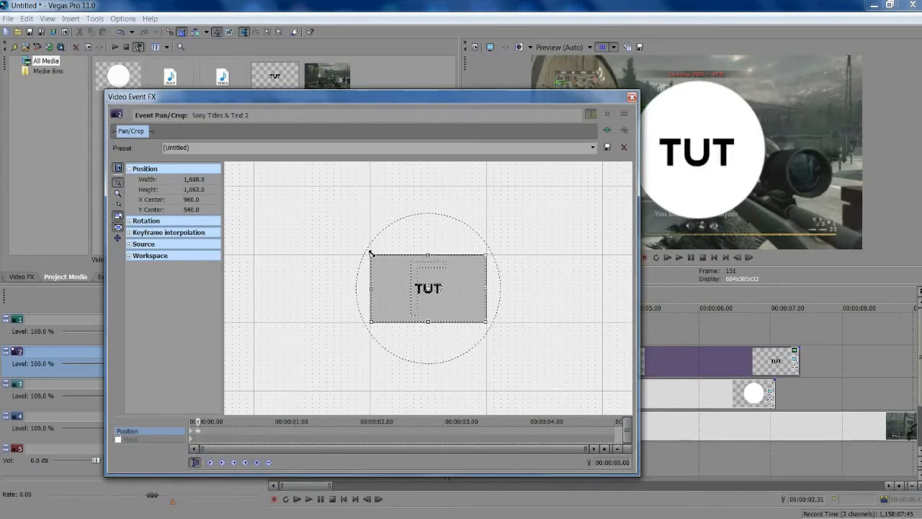
left_click_drag(370, 253, 378, 259)
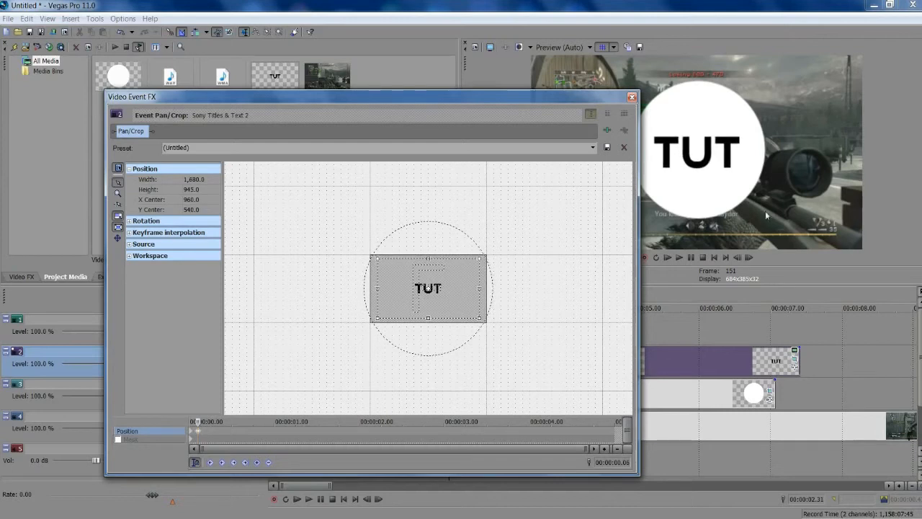
left_click(748, 258)
left_click(749, 257)
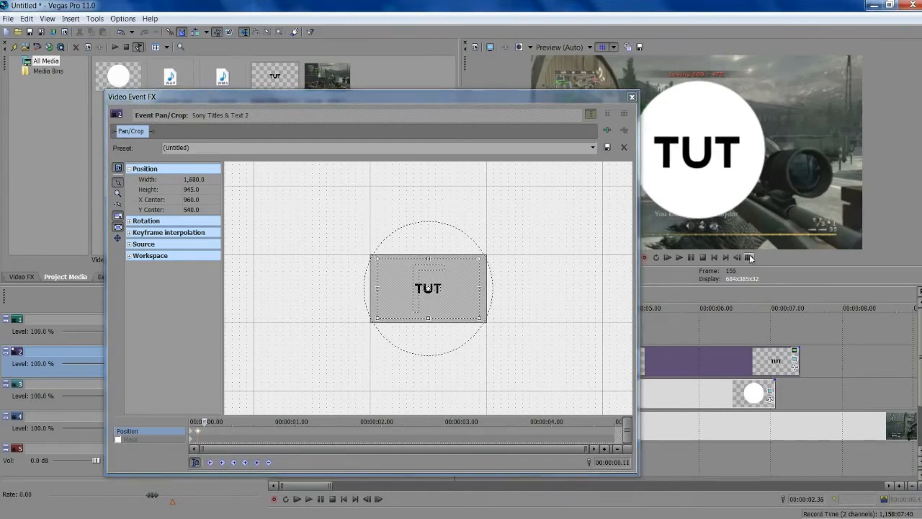
key("alt+Left")
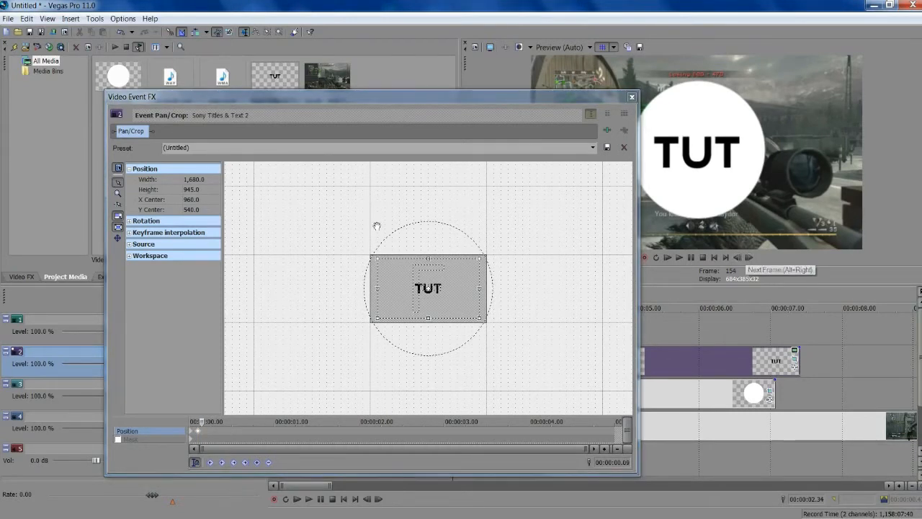
left_click_drag(381, 261, 366, 253)
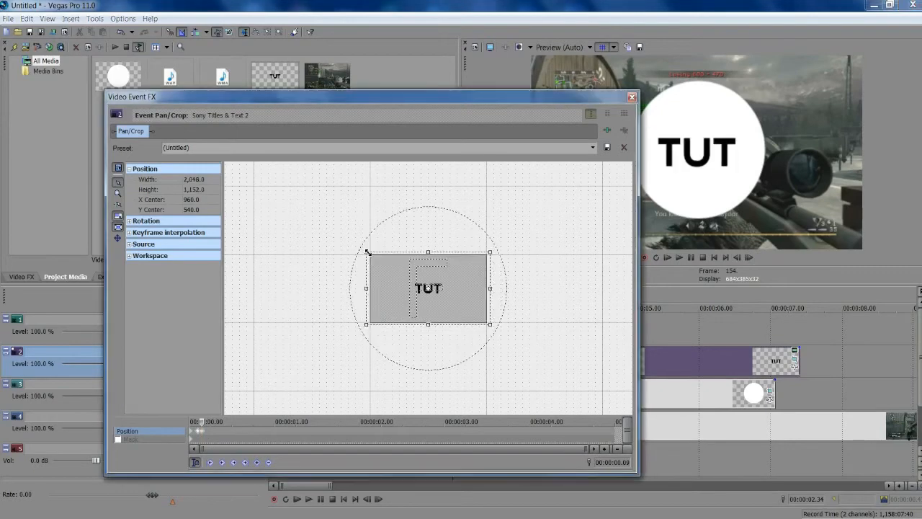
left_click(631, 98)
Play back the circle and TUT text pop-in from about 00:00:01.48 to check the animation
left_click_drag(495, 341, 396, 343)
left_click(398, 343)
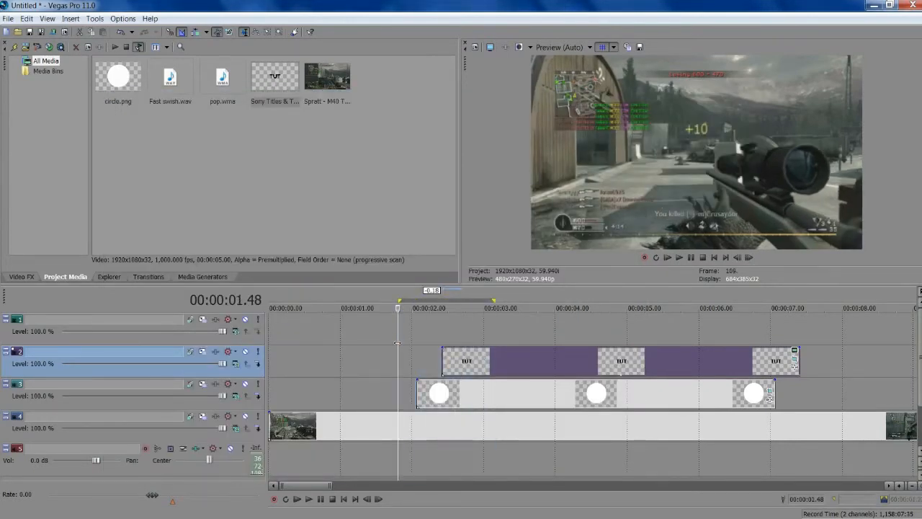
key("space")
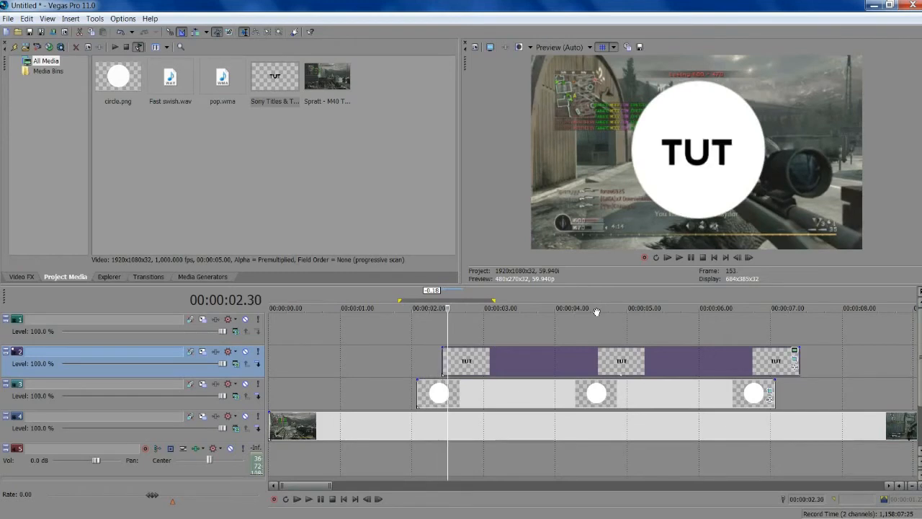
left_click(692, 258)
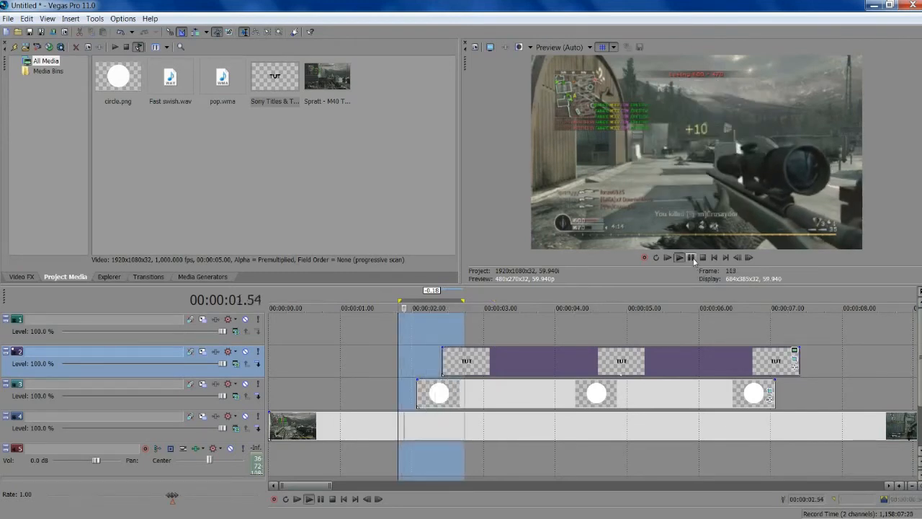
left_click(692, 258)
left_click(692, 258)
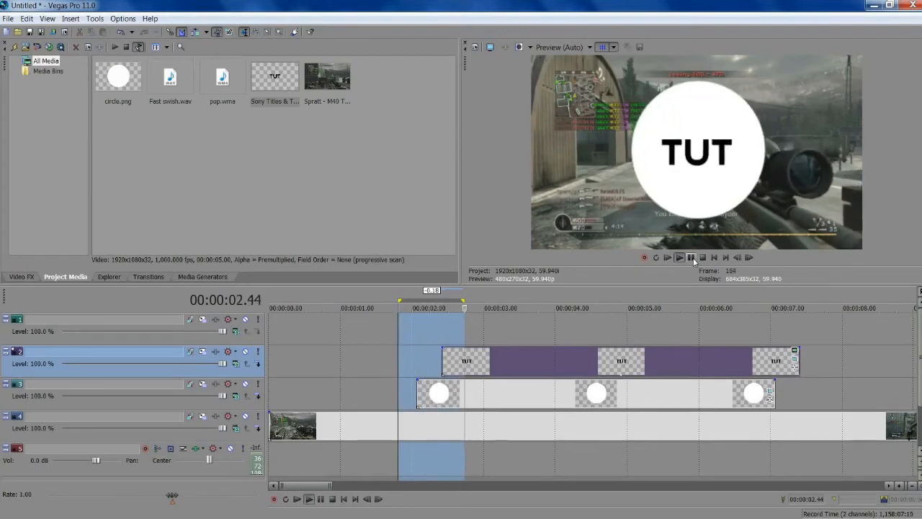
left_click(691, 258)
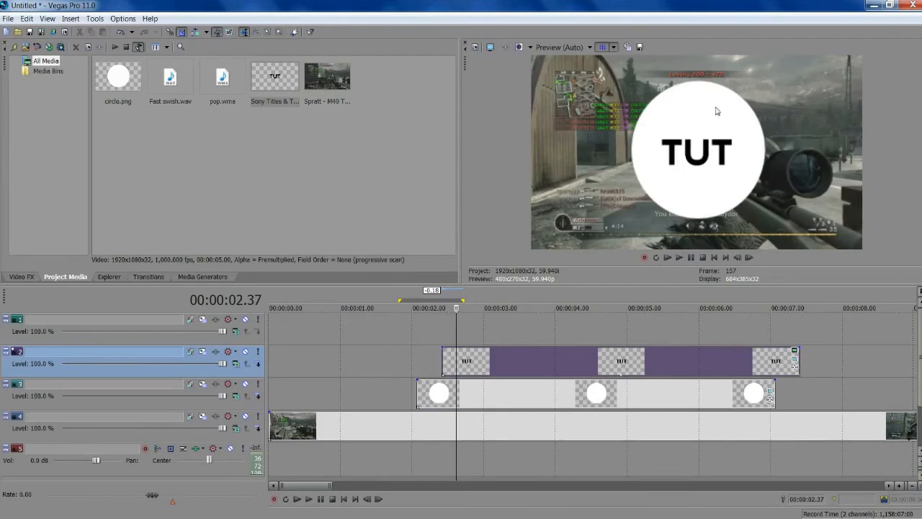
Import the bar image from the Pictures library onto the top video track, starting at 00:00:02.43
left_click(108, 518)
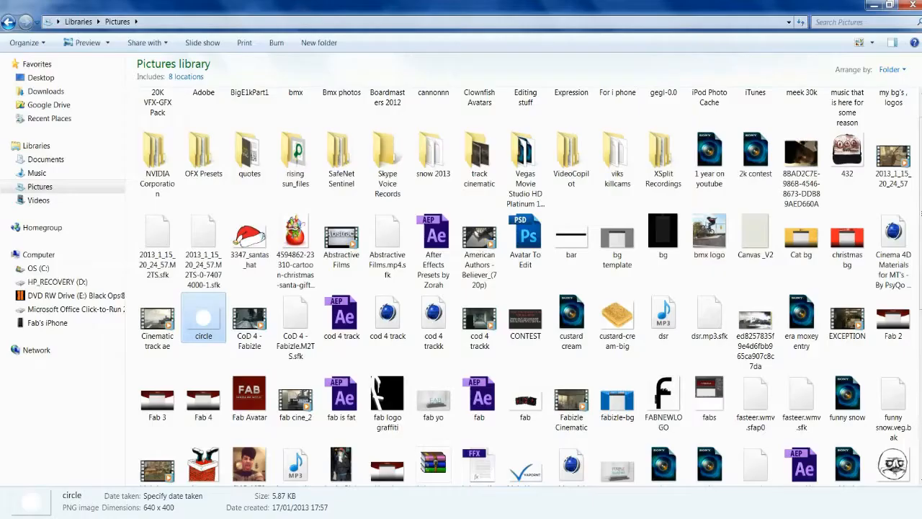
left_click(250, 321)
key("b")
key("b")
key("b")
key("b")
key("b")
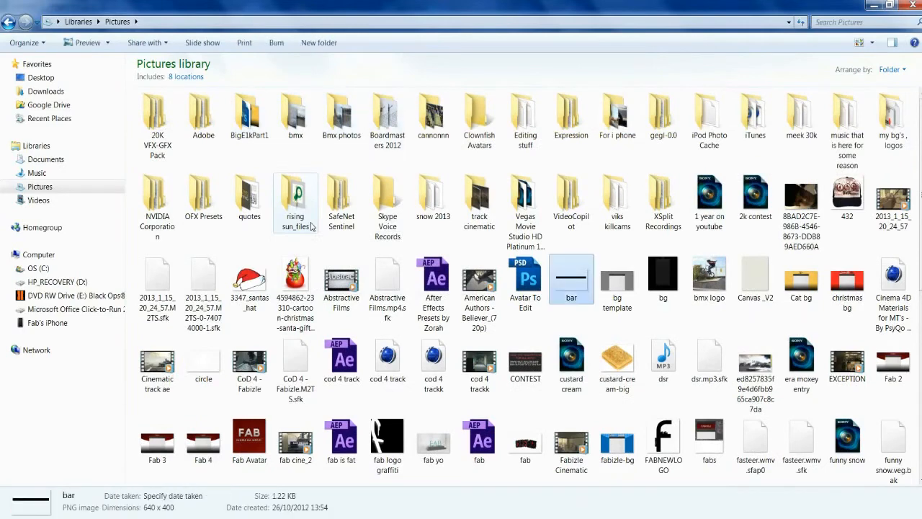
left_click_drag(585, 286, 467, 342)
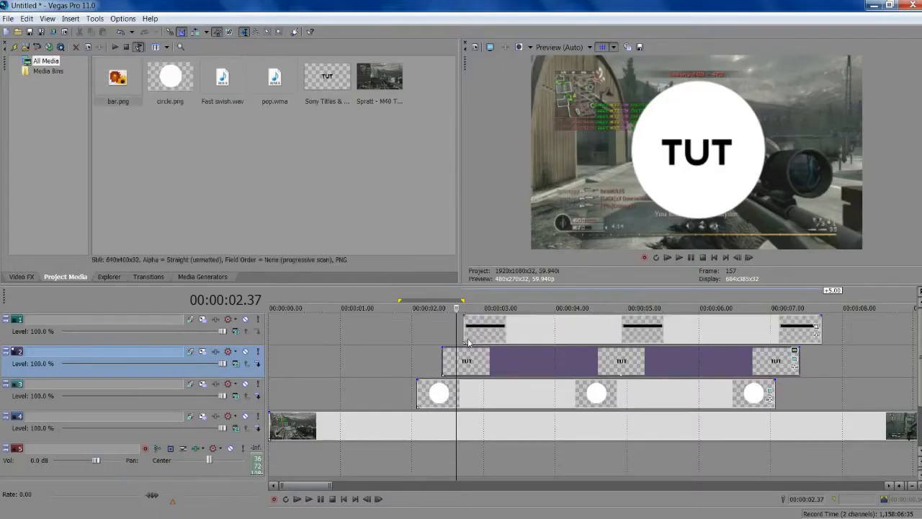
left_click(465, 330)
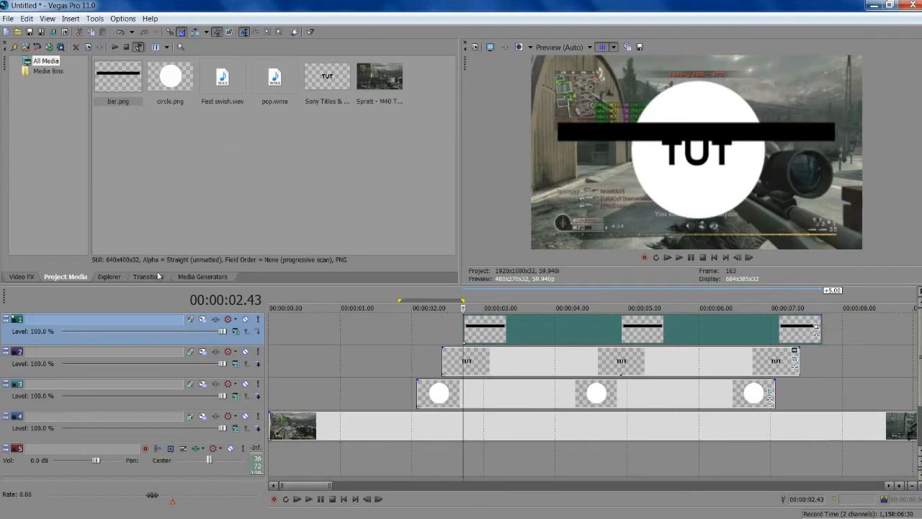
Turn off Maintain aspect ratio in the bar event's properties
left_click(203, 277)
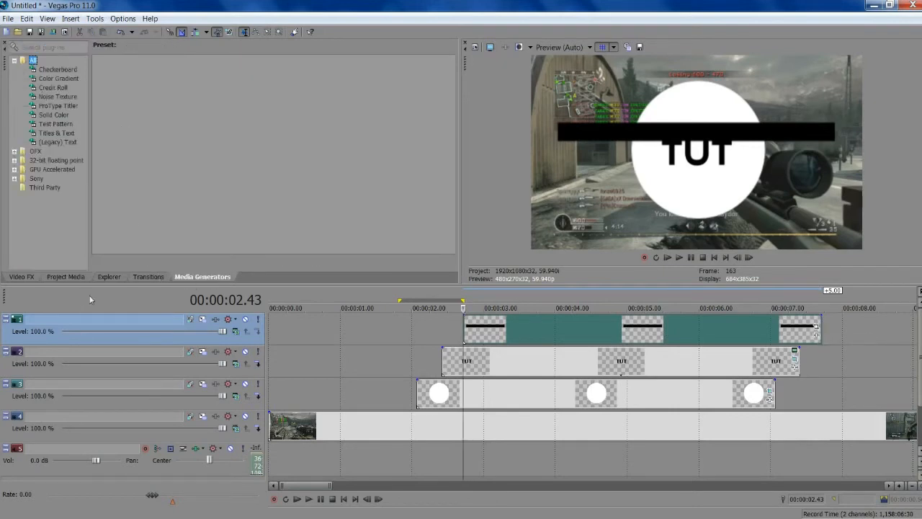
left_click(20, 279)
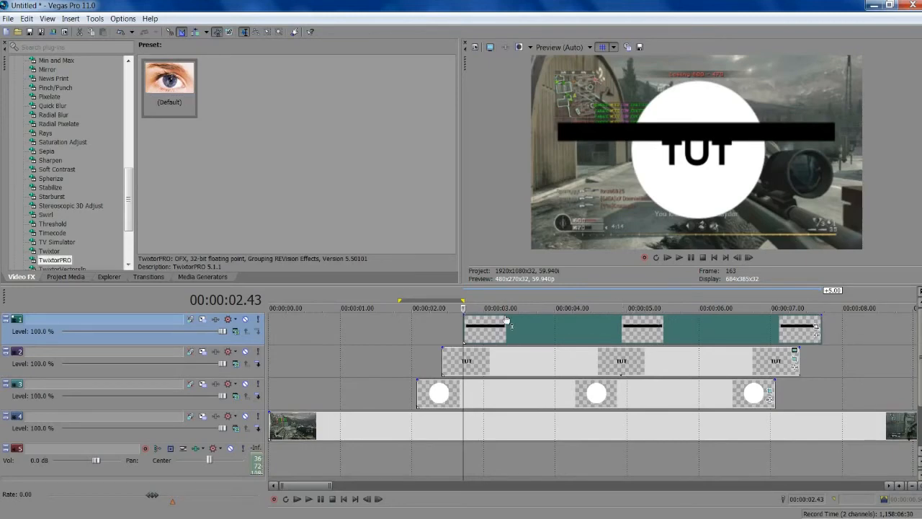
right_click(489, 330)
left_click(508, 511)
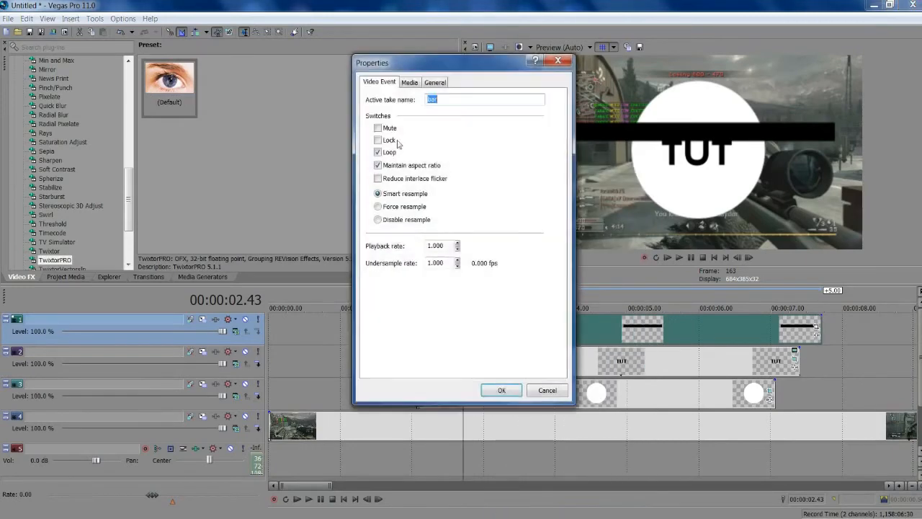
left_click(501, 389)
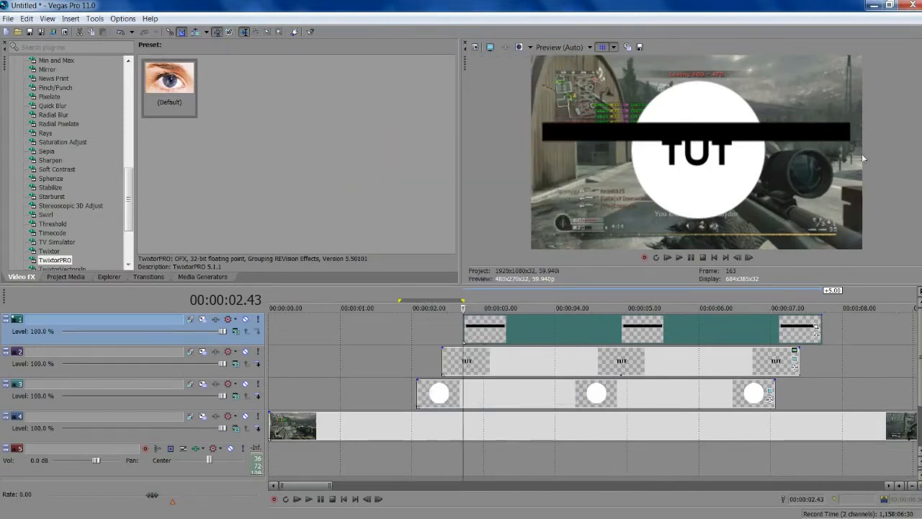
Insert an empty video track between the circle's track and the gameplay clip's track
scroll(480, 335, "up", 2)
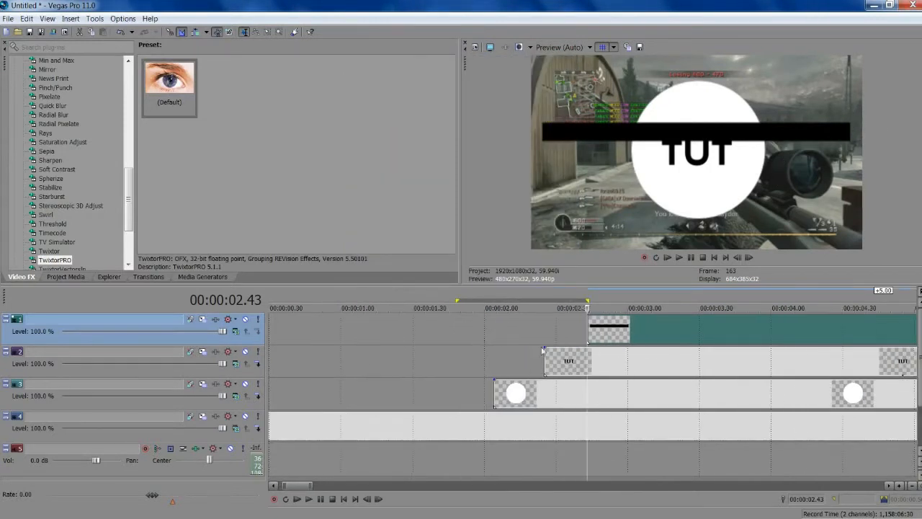
scroll(548, 401, "down", 2)
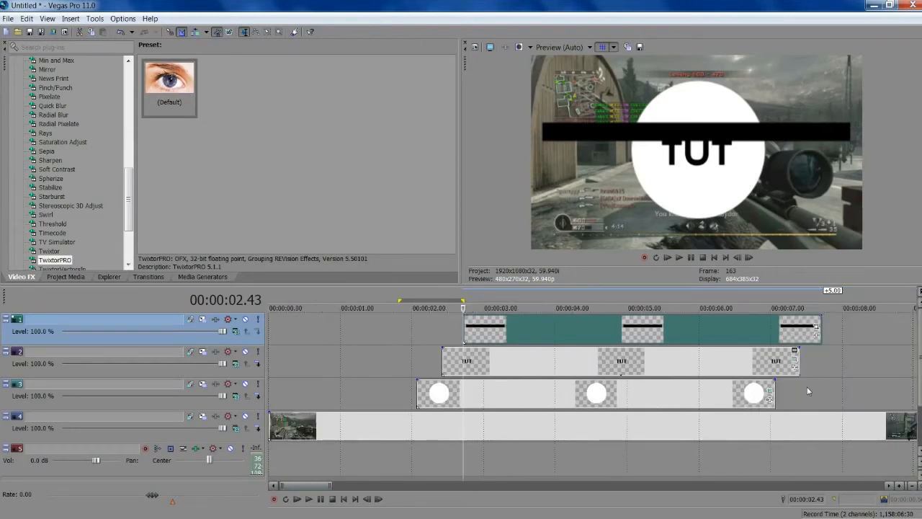
right_click(791, 402)
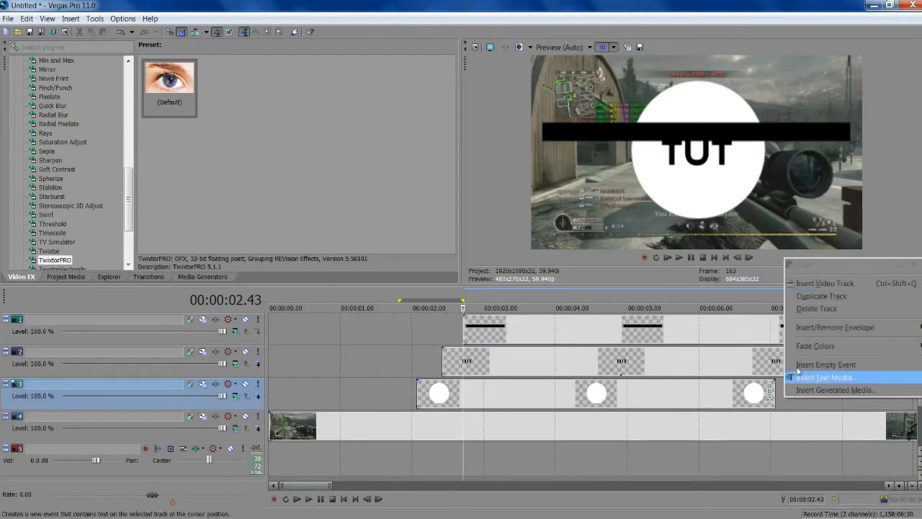
scroll(760, 419, "down", 4)
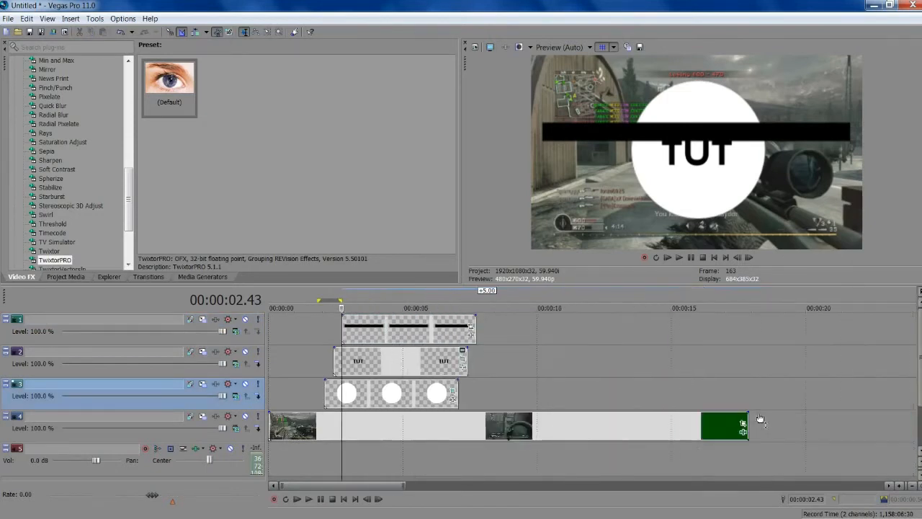
left_click(768, 428)
right_click(769, 428)
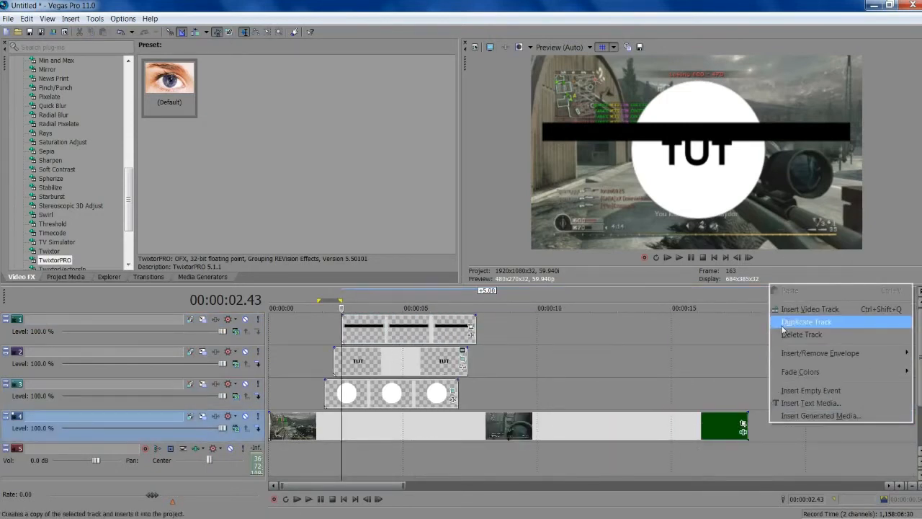
left_click(787, 309)
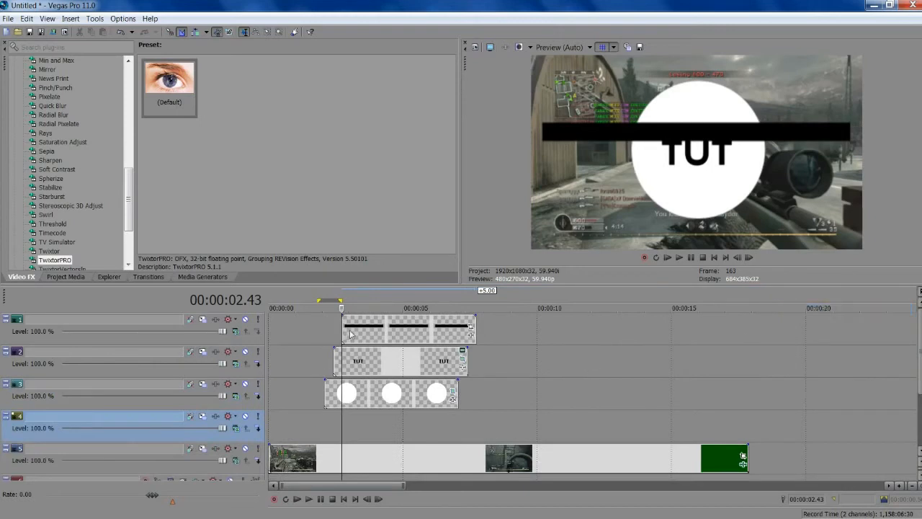
Move the bar event onto the new track beneath the circle, starting at 00:00:02.21
left_click_drag(344, 333, 335, 430)
left_click(335, 430)
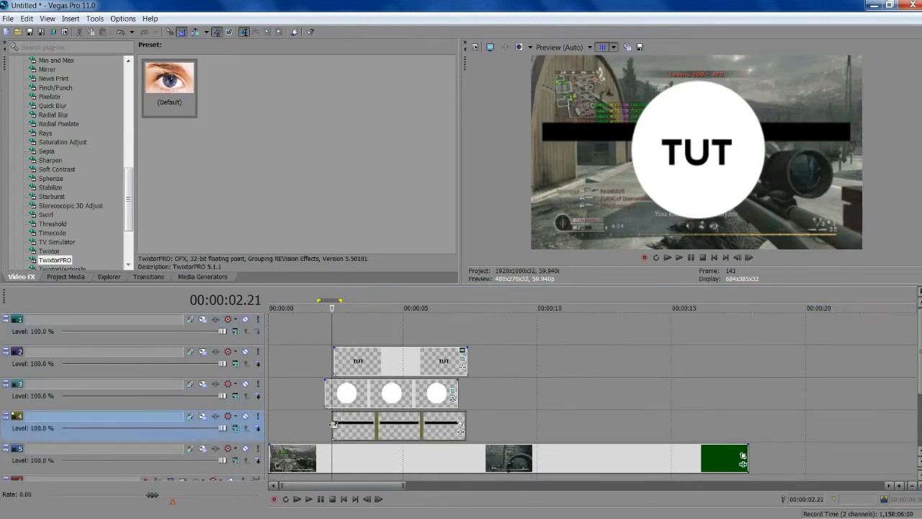
scroll(501, 391, "up", 4)
scroll(501, 392, "down", 2)
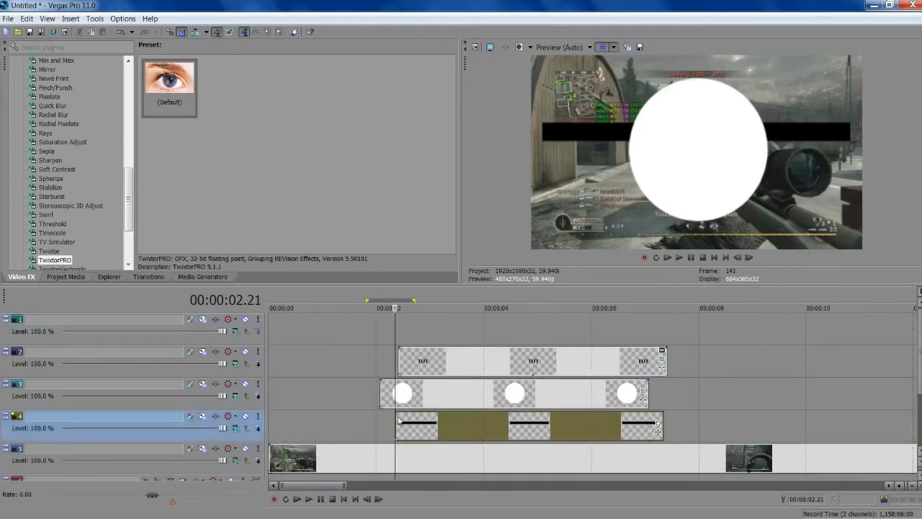
scroll(465, 401, "up", 1)
Step through the circle's growth to 00:00:02.19 and move the bar event to start there
left_click(423, 395)
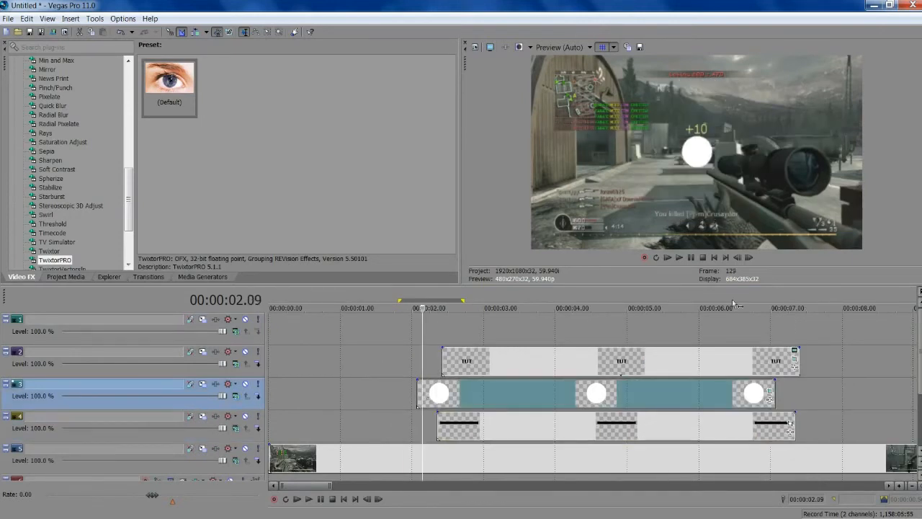
left_click(750, 257)
left_click(750, 257)
left_click(750, 257)
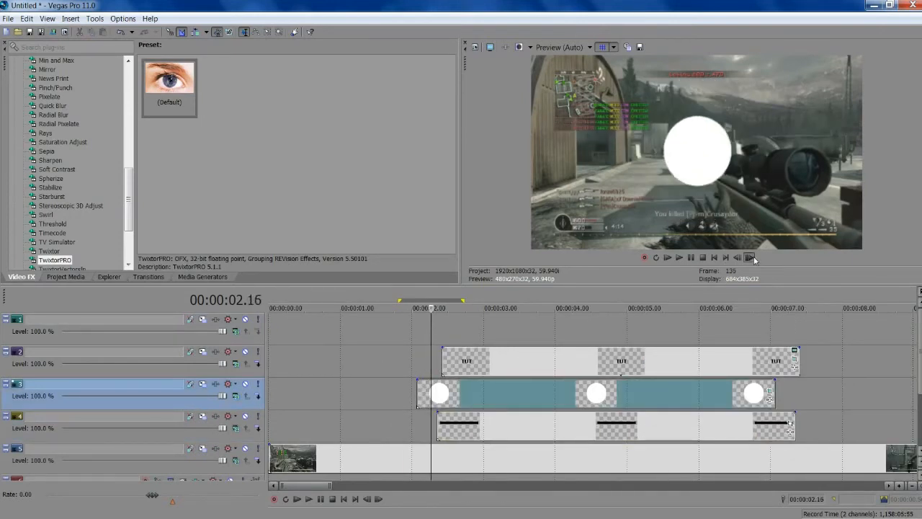
double_click(750, 258)
double_click(750, 258)
double_click(738, 258)
left_click(738, 258)
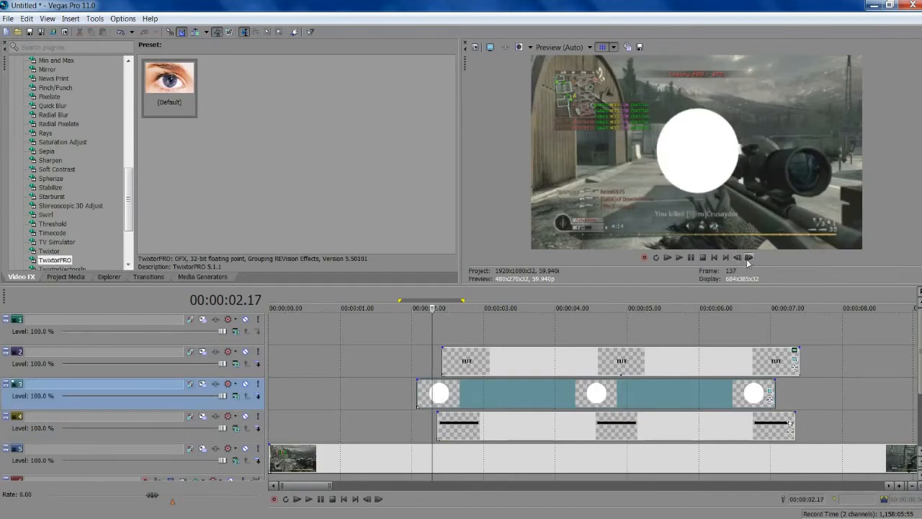
double_click(750, 257)
scroll(438, 452, "up", 2)
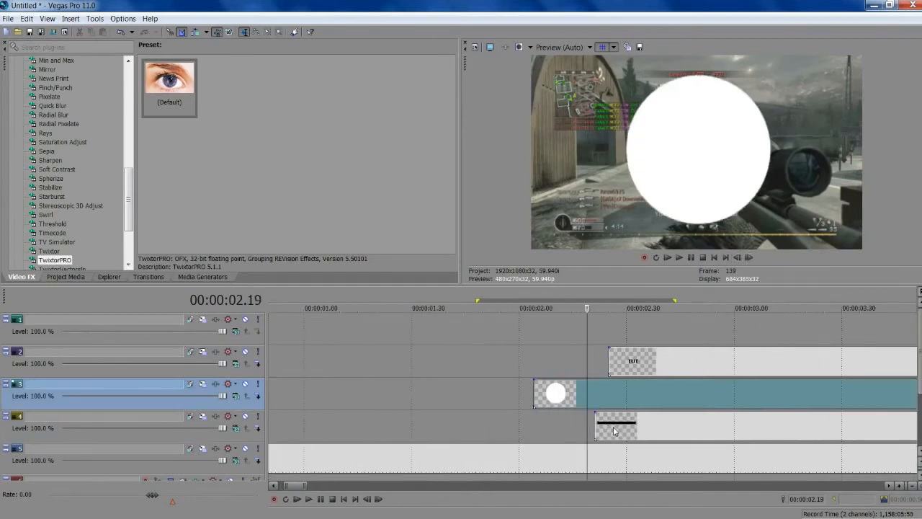
left_click_drag(614, 431, 607, 430)
scroll(607, 431, "down", 4)
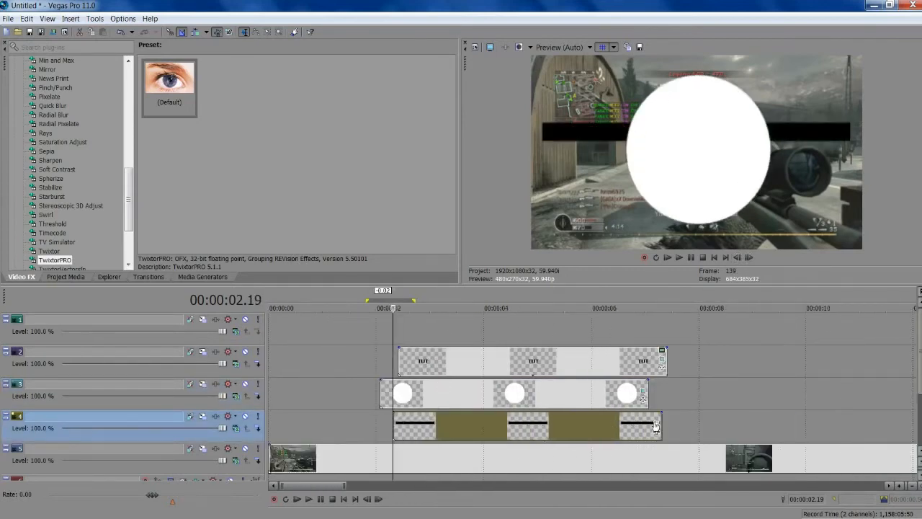
Lower the bar to the circle's middle by moving its Pan/Crop frame centre to about 327, 153.5, keeping the preview uncovered
left_click(655, 426)
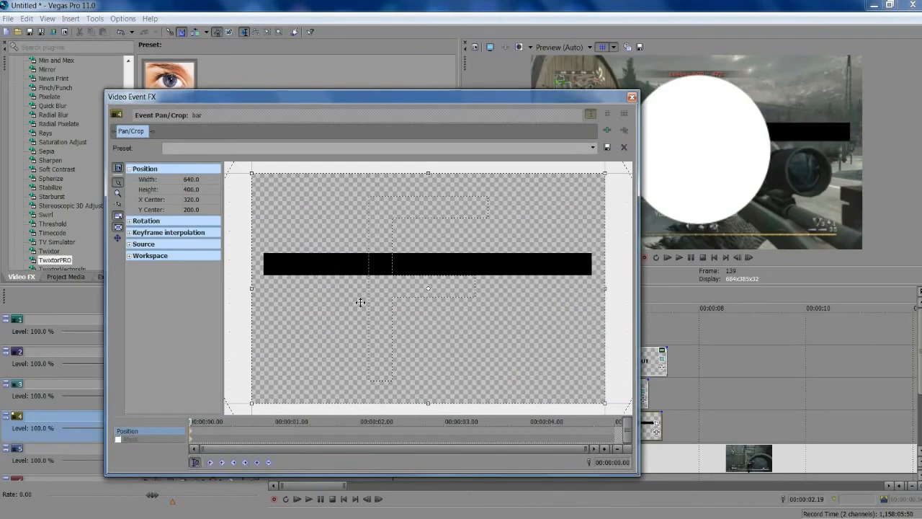
scroll(360, 302, "down", 4)
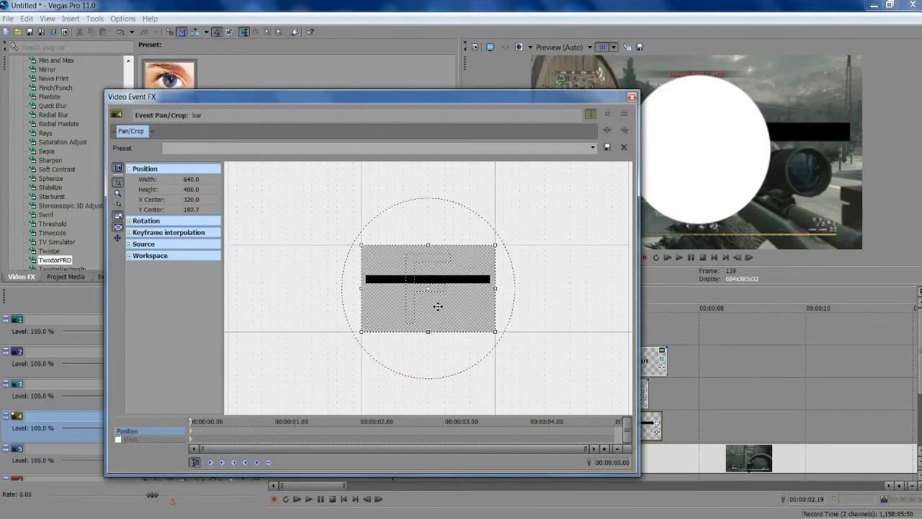
left_click_drag(437, 306, 439, 296)
left_click_drag(555, 96, 426, 85)
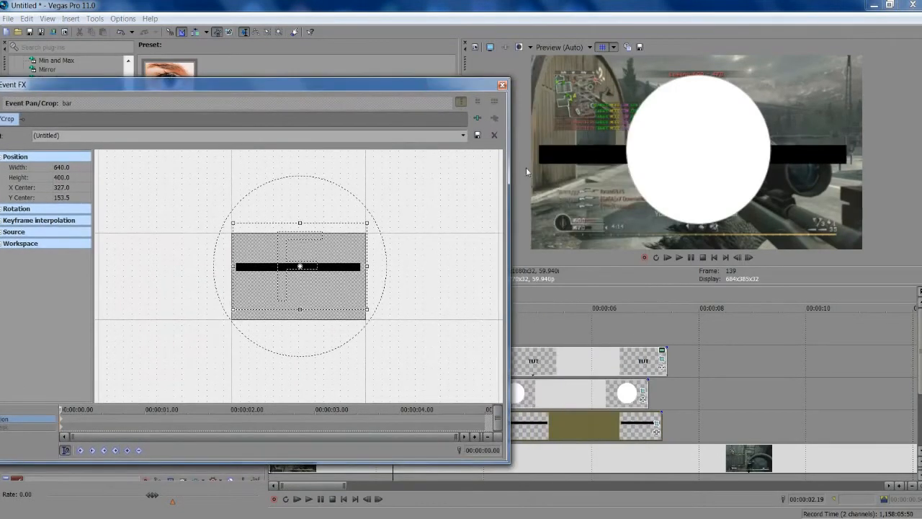
left_click_drag(216, 84, 240, 108)
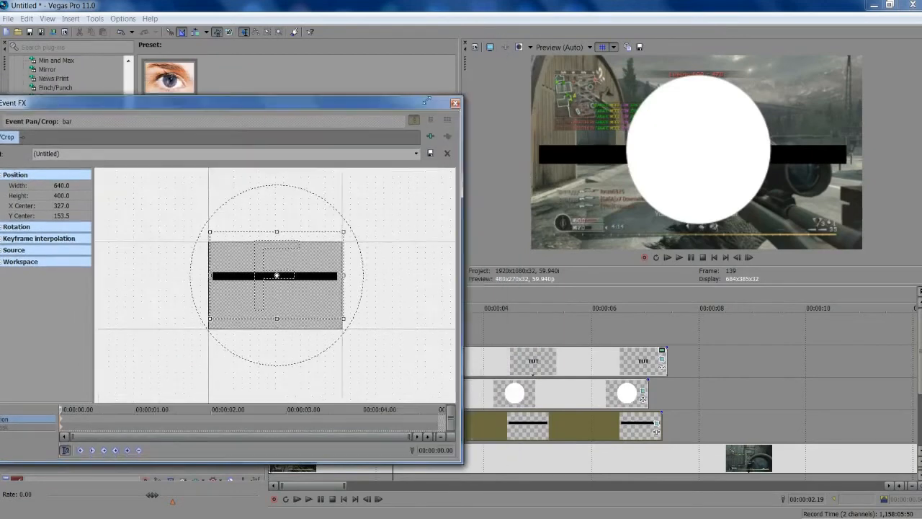
Align the bar with the circle's middle by moving its Pan/Crop frame centre to about 322.9, 160.5
left_click_drag(272, 259, 279, 282)
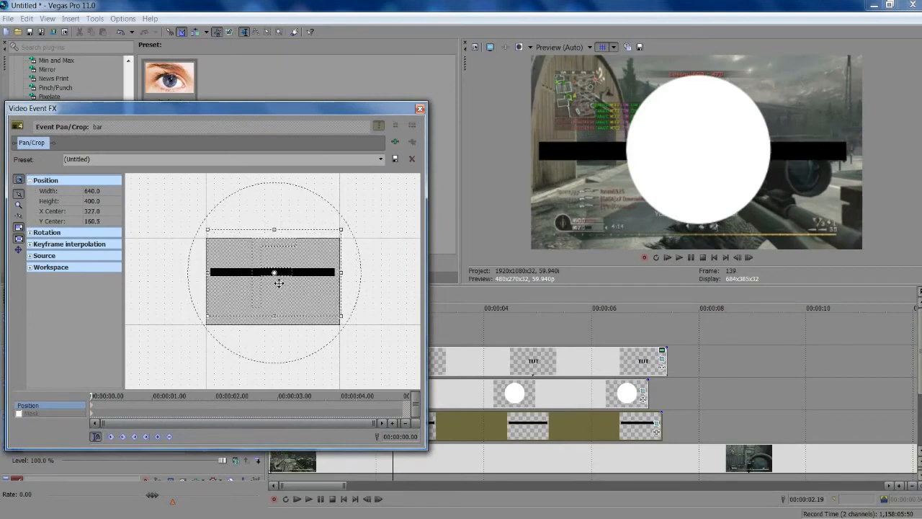
left_click_drag(196, 108, 222, 100)
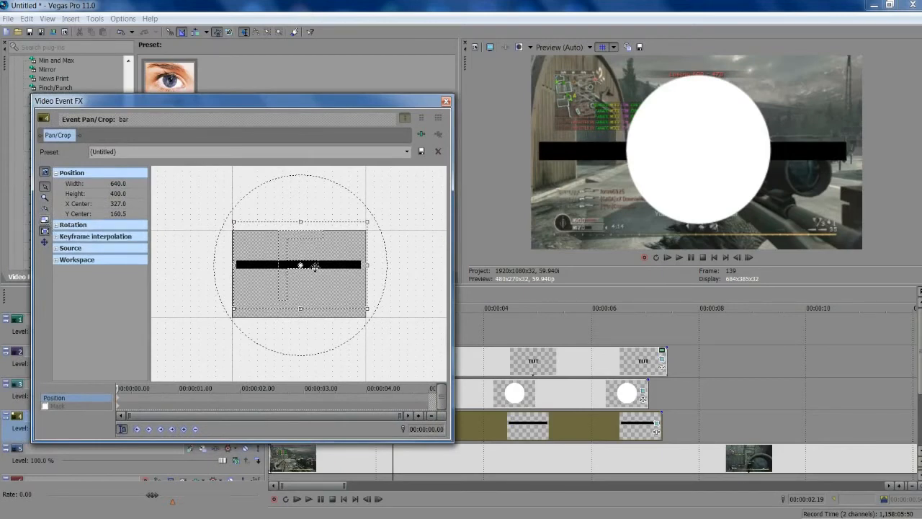
scroll(315, 267, "down", 2)
mouse_move(329, 268)
left_mouse_down()
mouse_move(337, 266)
mouse_move(321, 270)
mouse_move(337, 268)
left_mouse_up()
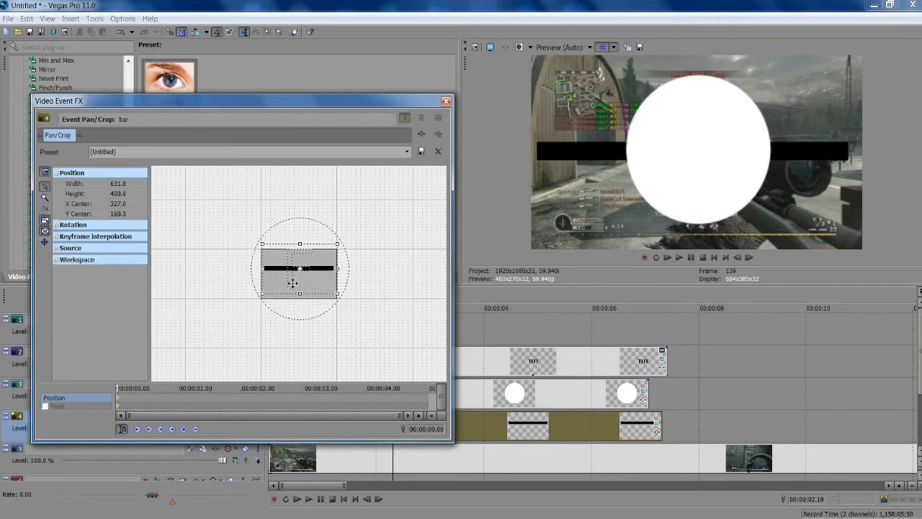
left_click_drag(292, 283, 292, 283)
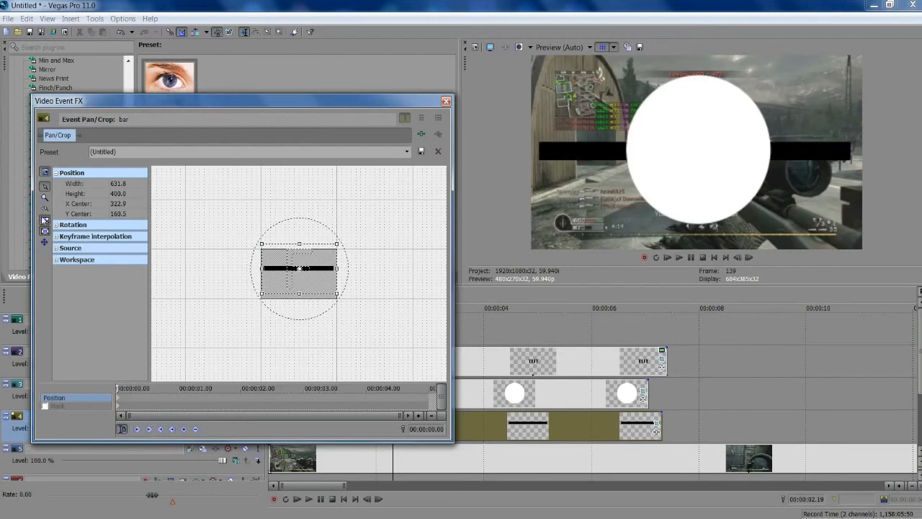
left_click_drag(333, 268, 339, 268)
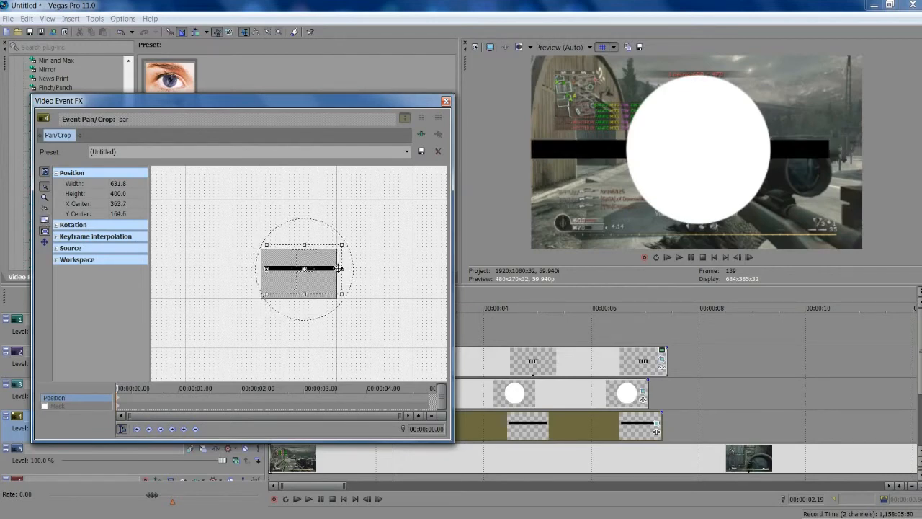
key("ctrl+z")
Shrink the bar horizontally until it hides behind the circle by widening its Pan/Crop frame to about 1,475.8 at the first keyframe
scroll(346, 257, "down", 4)
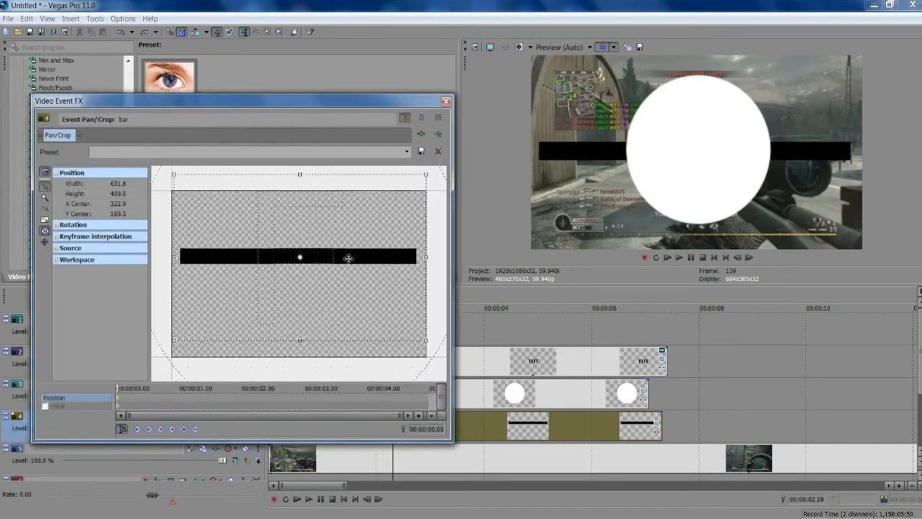
scroll(358, 257, "down", 2)
left_click_drag(344, 268, 400, 269)
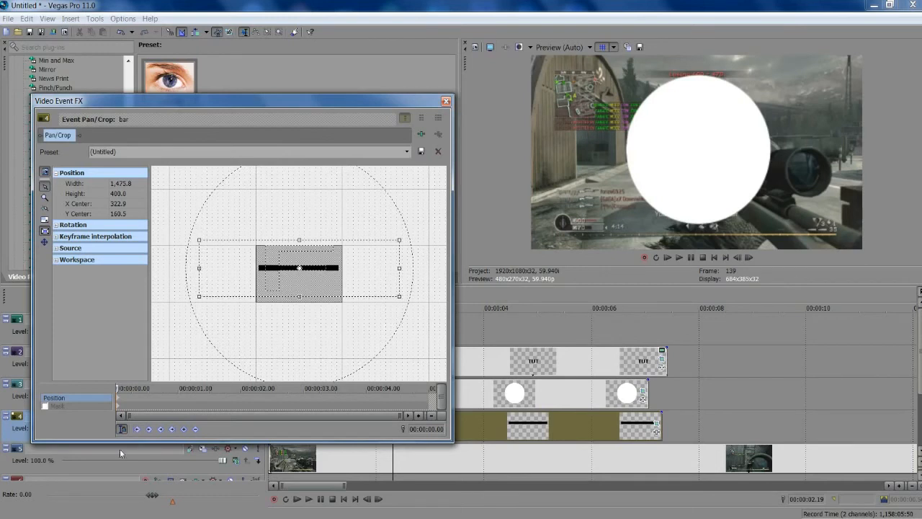
Advance to 00:00:02.26 and narrow the bar's Pan/Crop frame to about 432 so the bar stretches across the whole picture
left_click(750, 257)
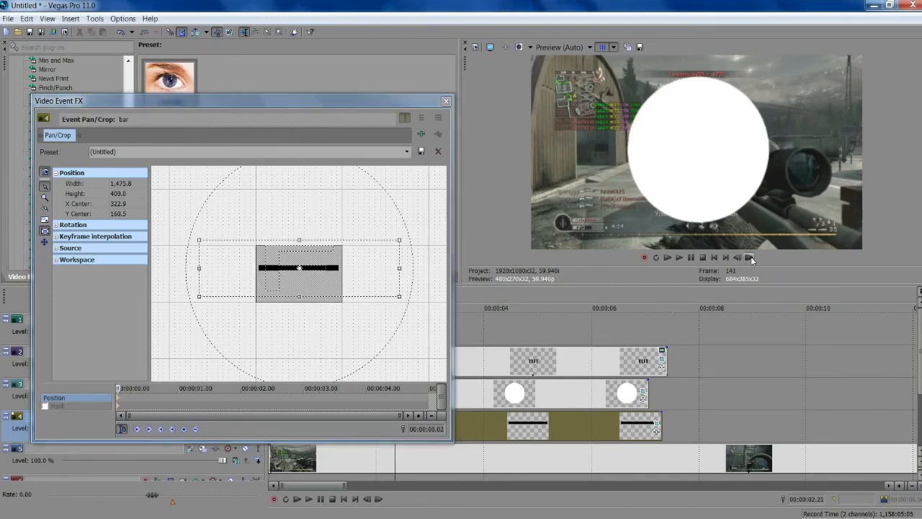
left_click(749, 257)
left_click(750, 257)
left_click(749, 257)
left_click(749, 257)
left_click(749, 257)
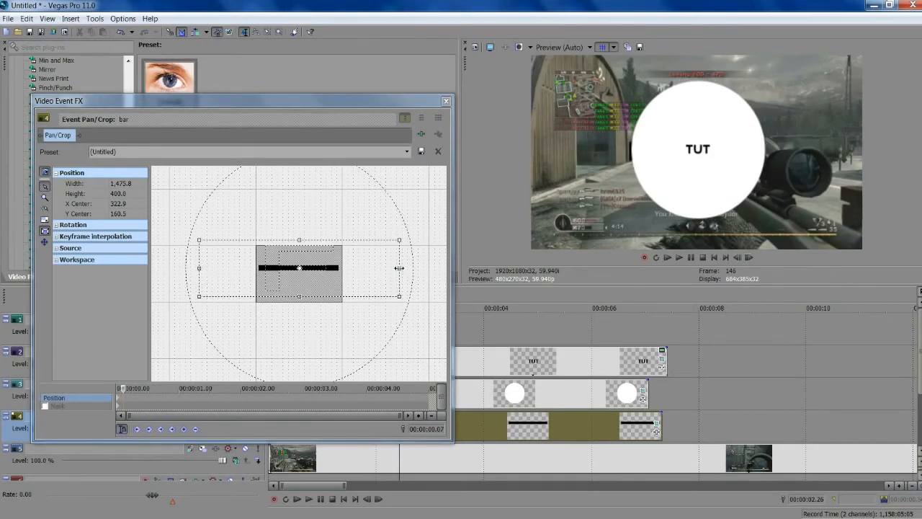
left_click_drag(399, 268, 329, 268)
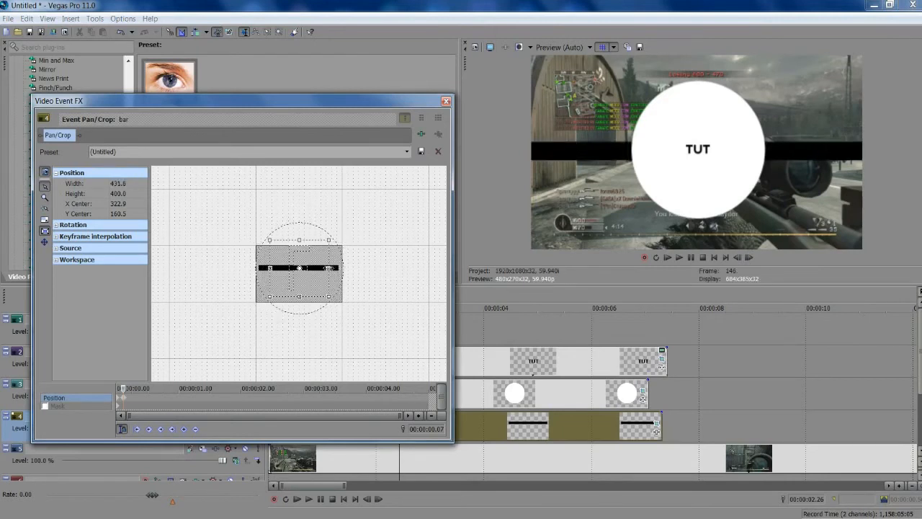
left_click(446, 101)
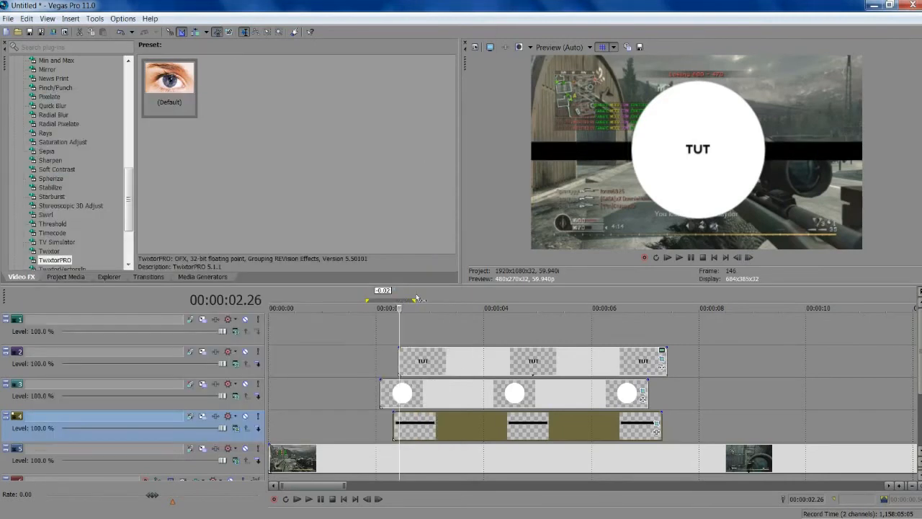
Select the range from 00:00:01.51 to 00:00:03.23 and play back the pop-in with the bar
left_click_drag(451, 335, 368, 335)
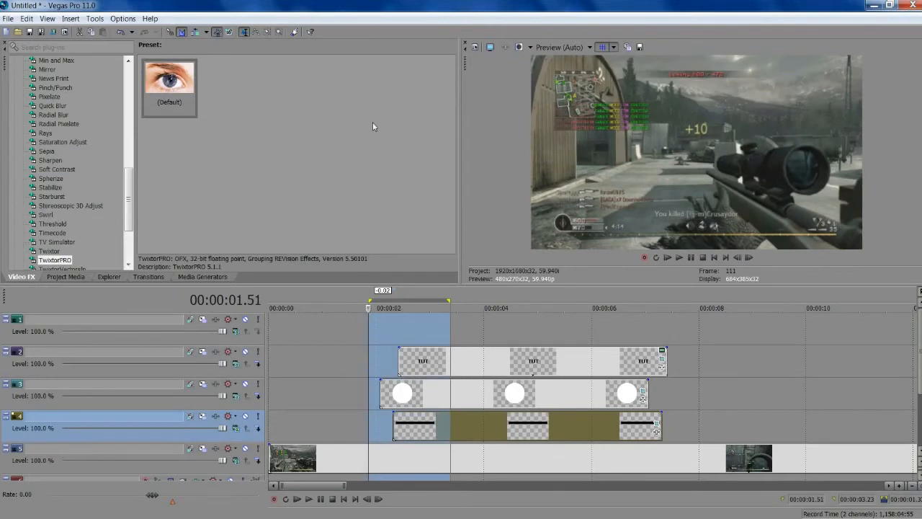
key("space")
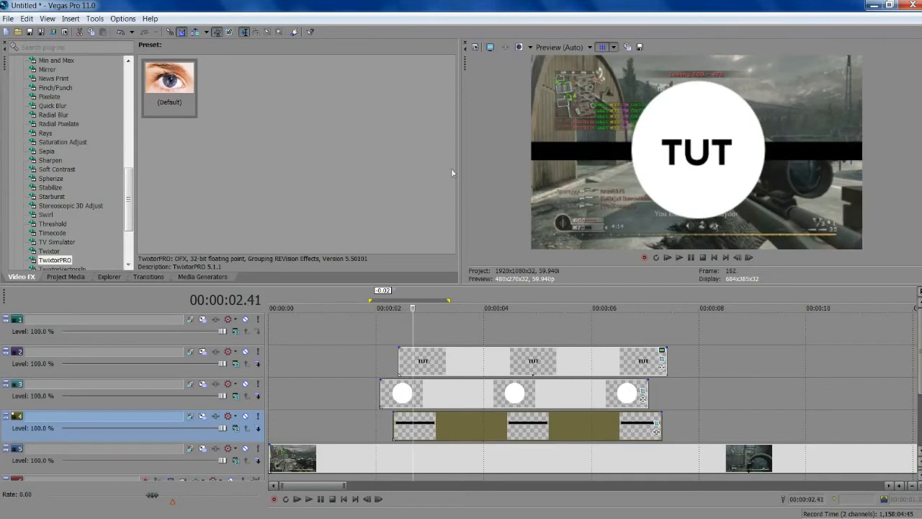
left_click(680, 257)
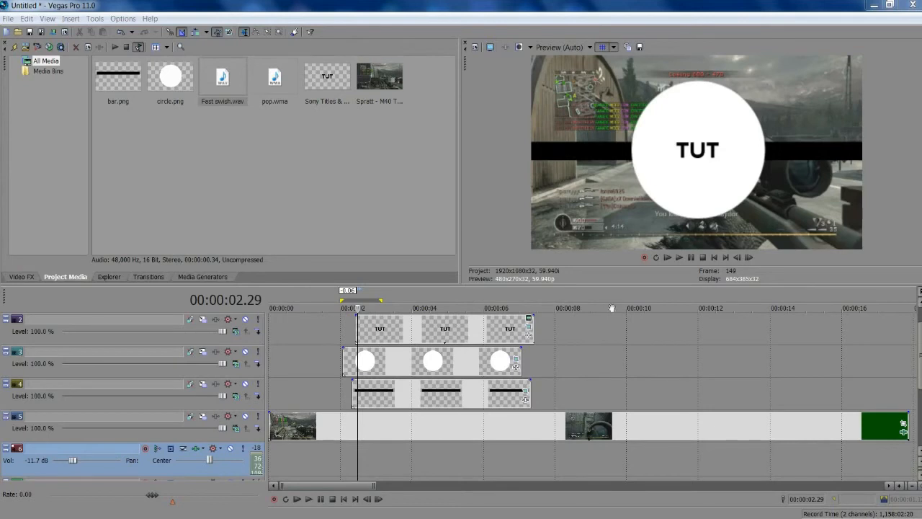
Insert an empty video track between the circle's track and the bar's track
left_click(488, 397)
scroll(644, 406, "up", 2)
right_click(705, 396)
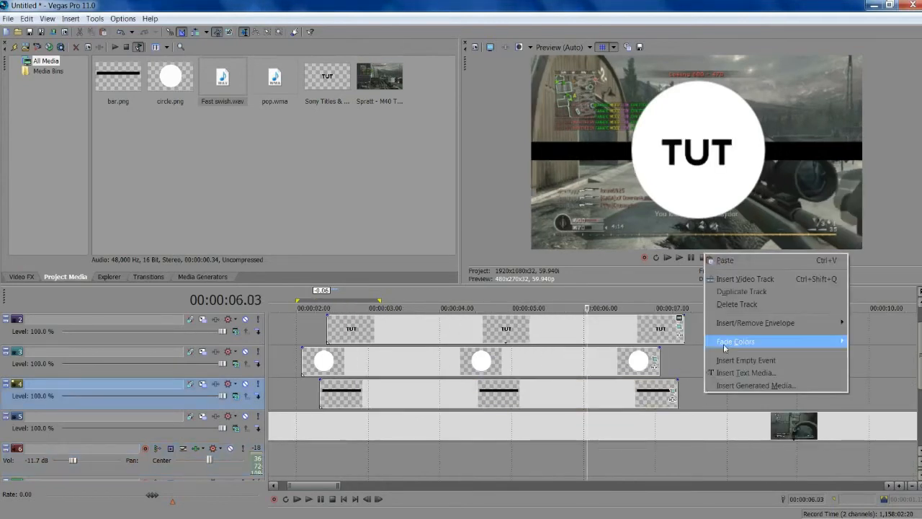
left_click(745, 280)
Copy the bar event and paste the copy onto the new empty track
right_click(470, 418)
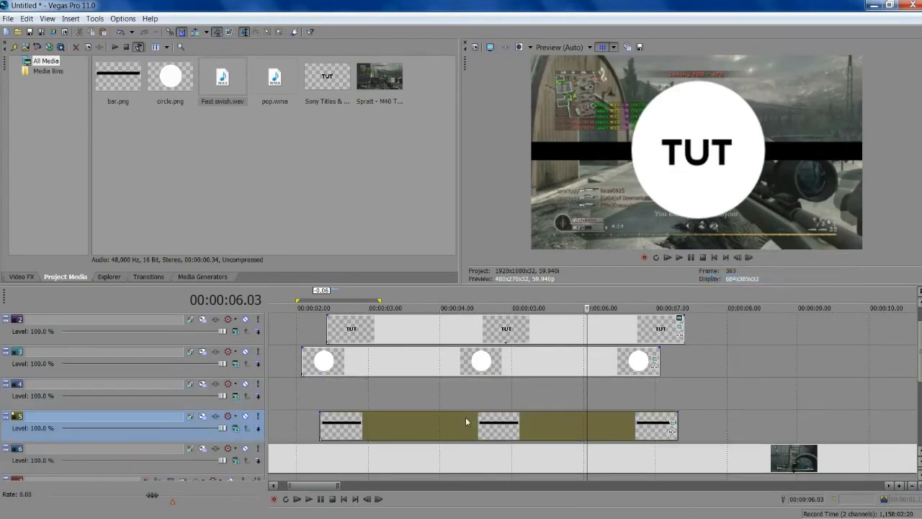
left_click(487, 196)
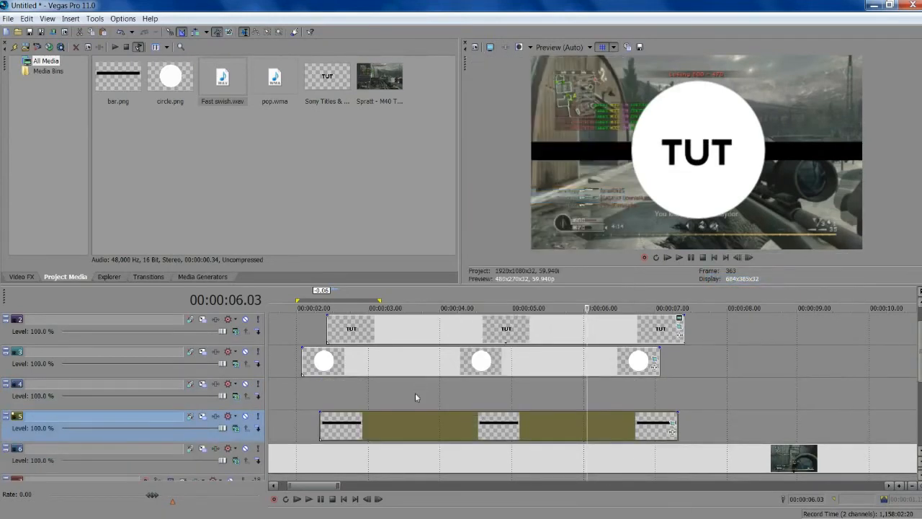
right_click(370, 389)
left_click(390, 254)
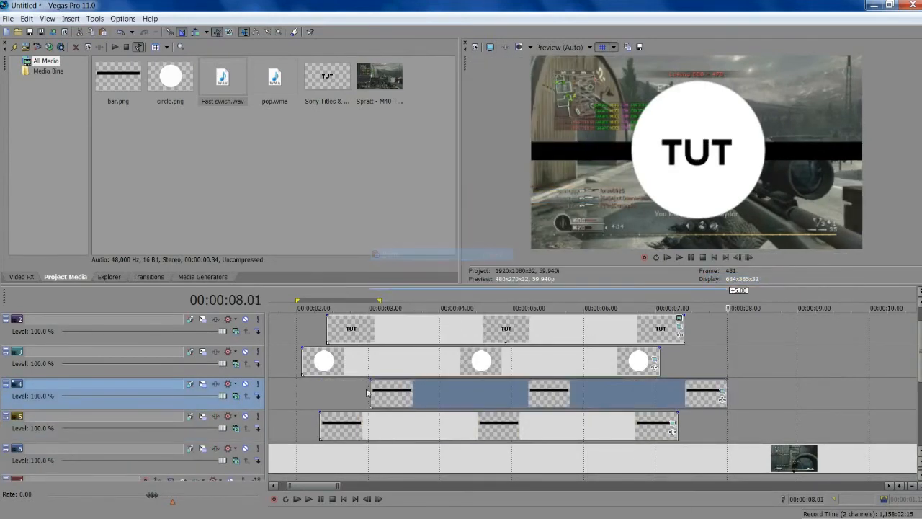
Step from the original bar's start to 00:00:02.22 and move the copied bar event to start there
left_click(320, 426)
left_click(323, 426)
left_click(750, 258)
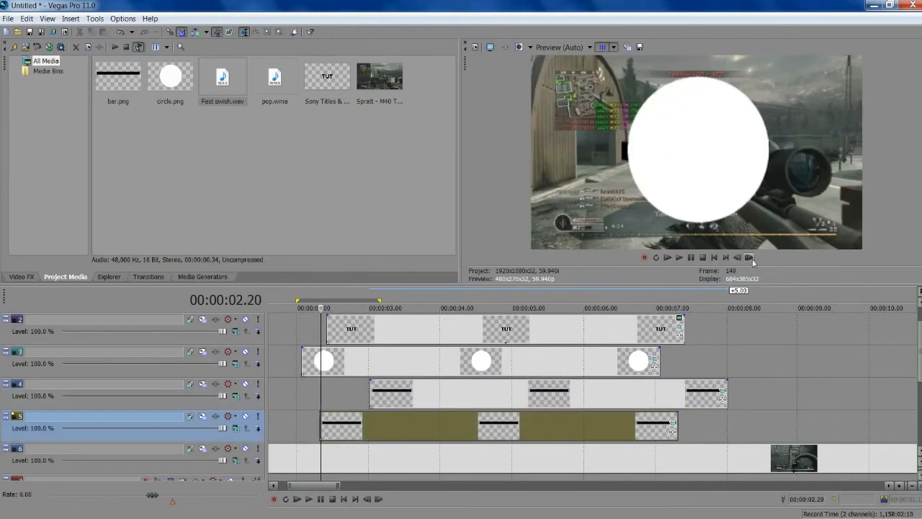
left_click(749, 257)
left_click(749, 258)
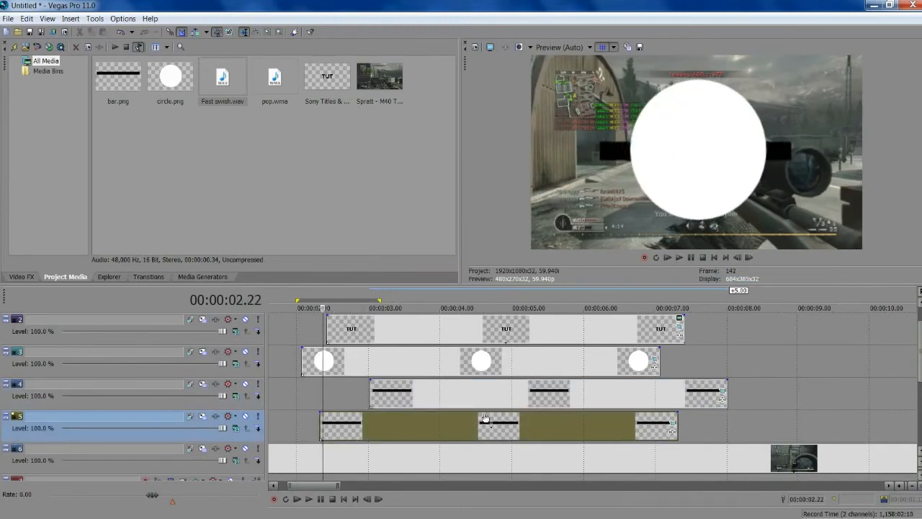
left_click_drag(393, 402, 346, 402)
scroll(354, 402, "up", 3)
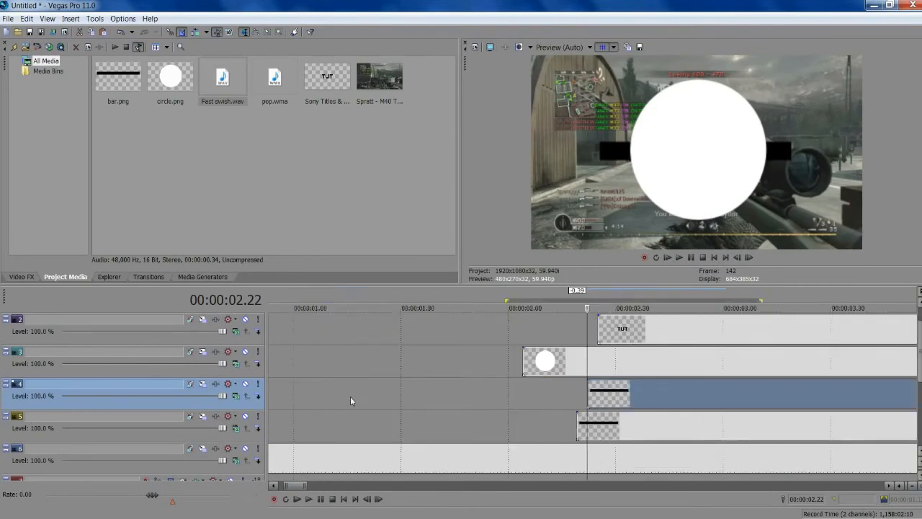
scroll(636, 392, "down", 3)
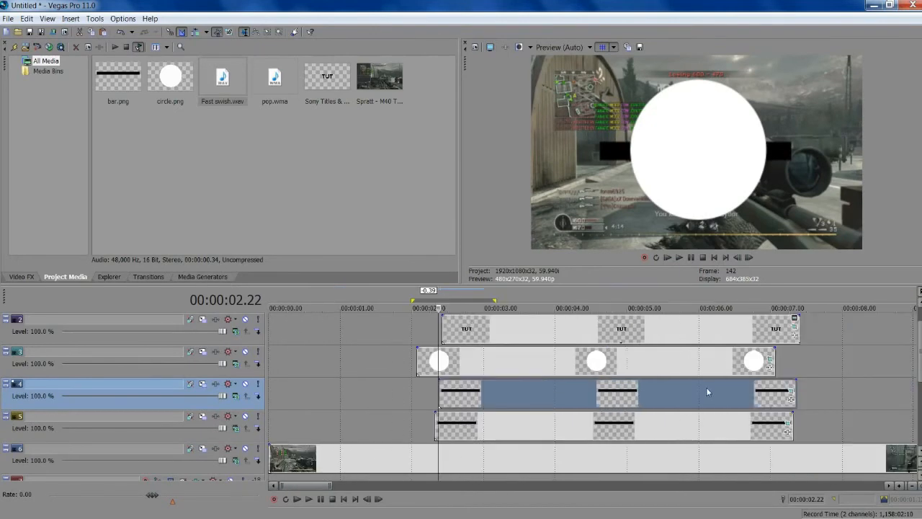
Lower the copied bar at its 00:00:00.07 keyframe by moving the Pan/Crop frame's Y centre to about 150.1
left_click(791, 395)
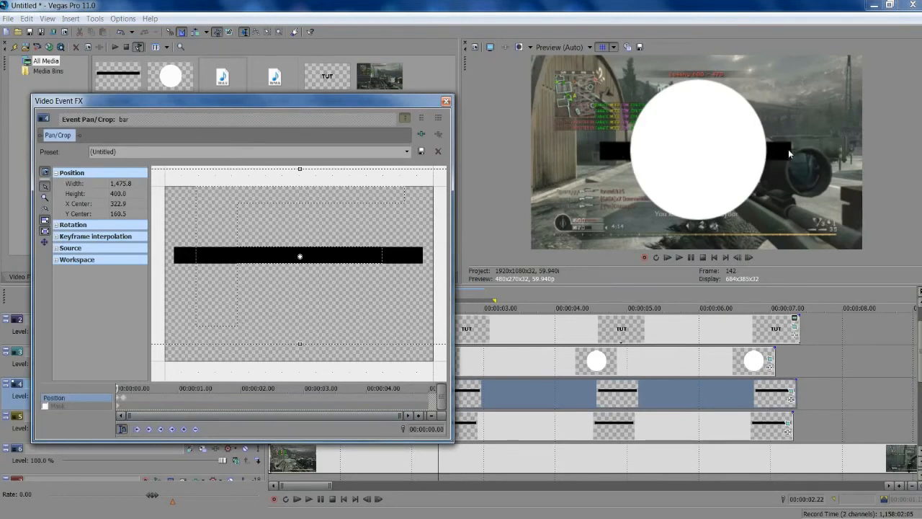
left_click(125, 402)
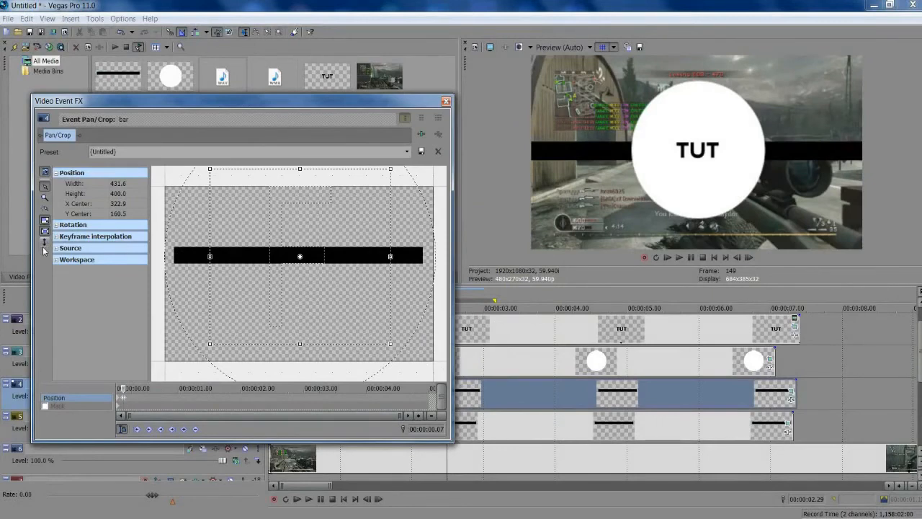
left_click_drag(313, 309, 310, 303)
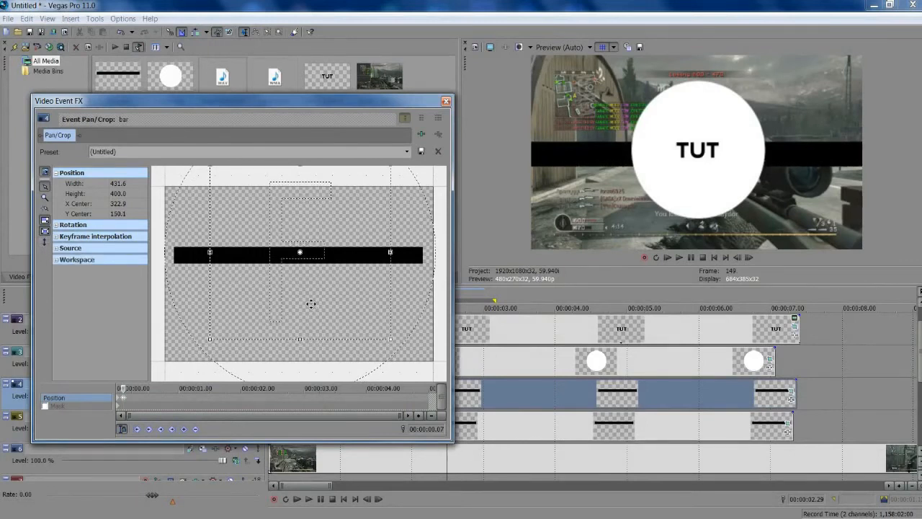
left_click(446, 104)
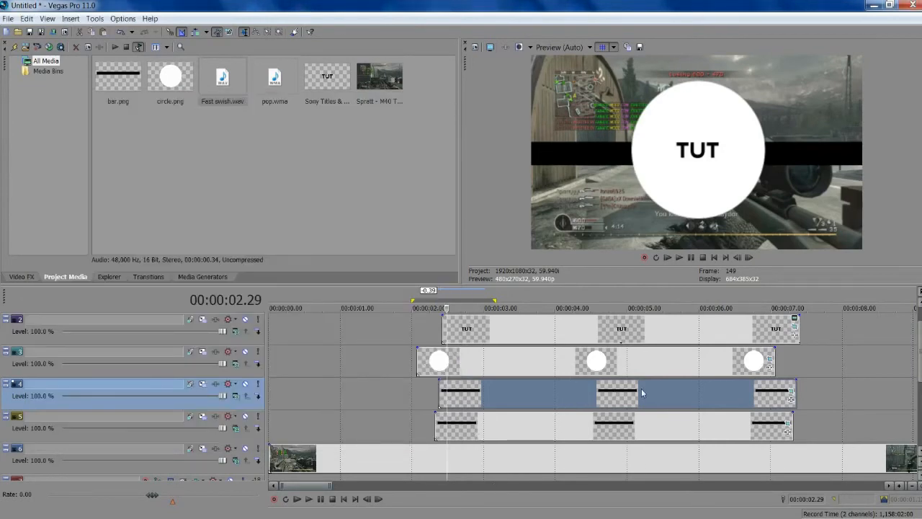
Apply the default Brightness and Contrast effect to the copied bar and raise its brightness to about 0.642 to make it light grey
left_click(21, 278)
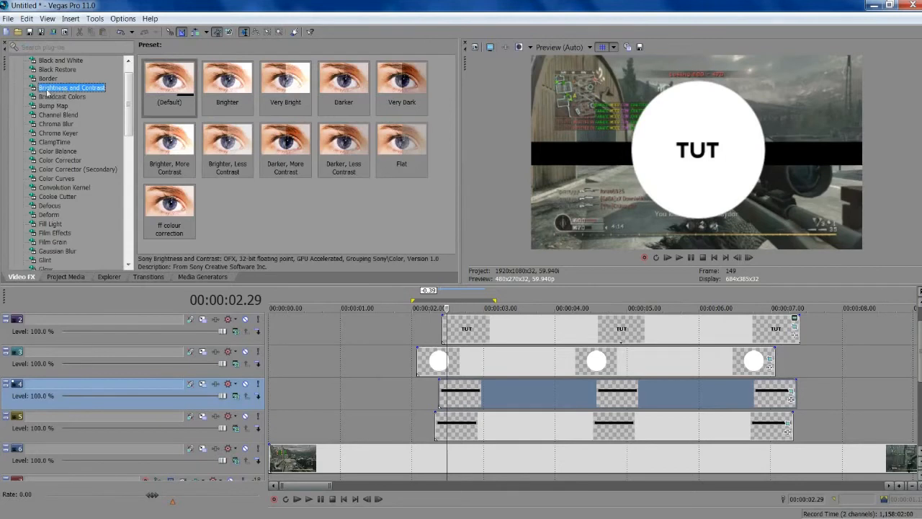
left_click_drag(168, 79, 480, 396)
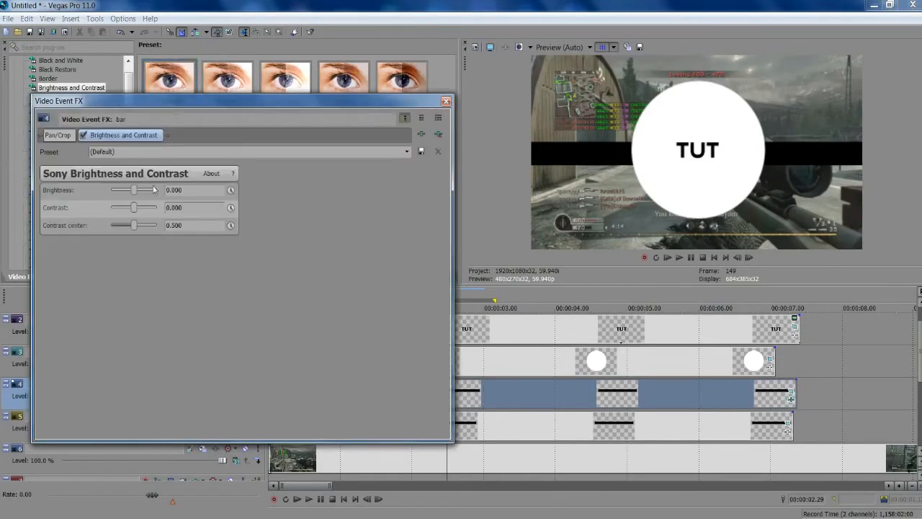
left_click_drag(136, 190, 150, 210)
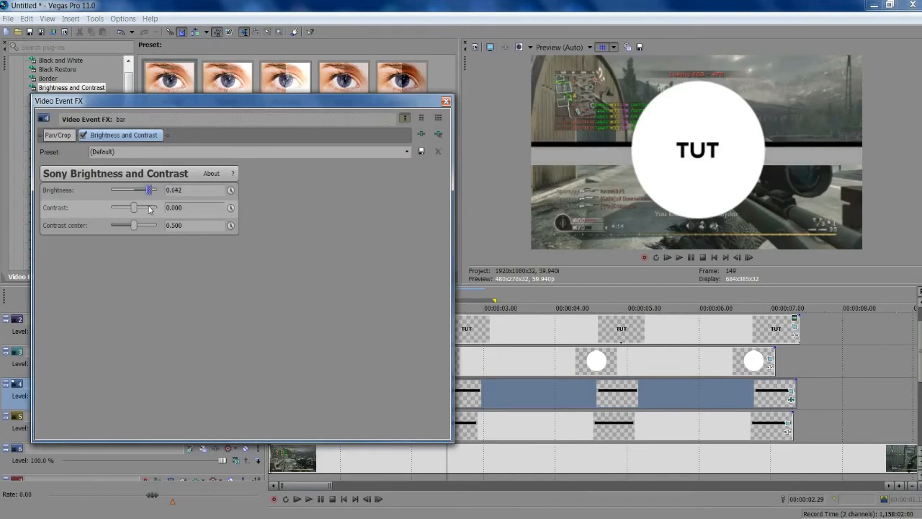
left_click(446, 102)
Lower the grey bar further by moving its Pan/Crop frame's Y centre to about 139.7
left_click(791, 398)
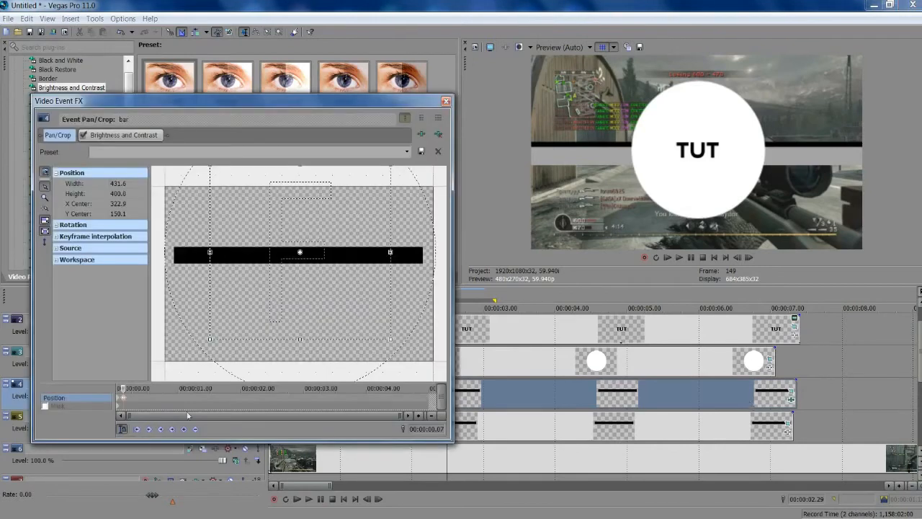
left_click_drag(290, 316, 306, 302)
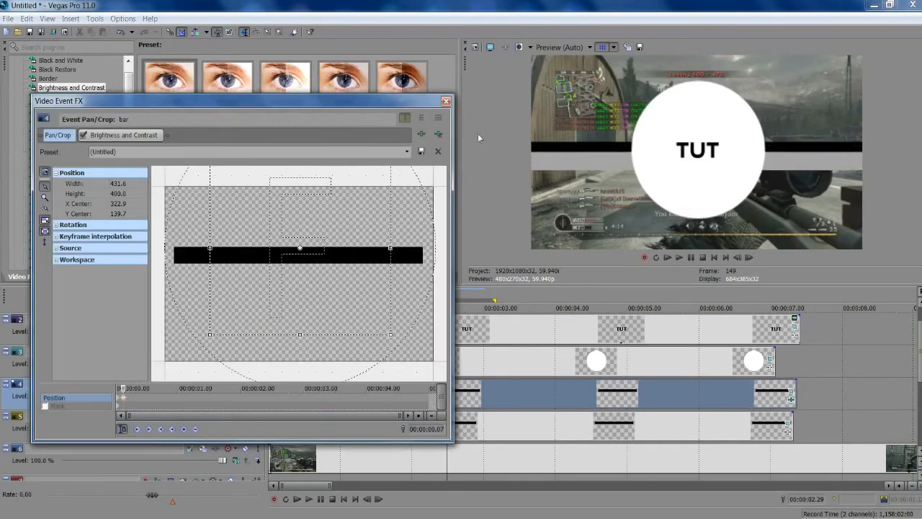
left_click(446, 101)
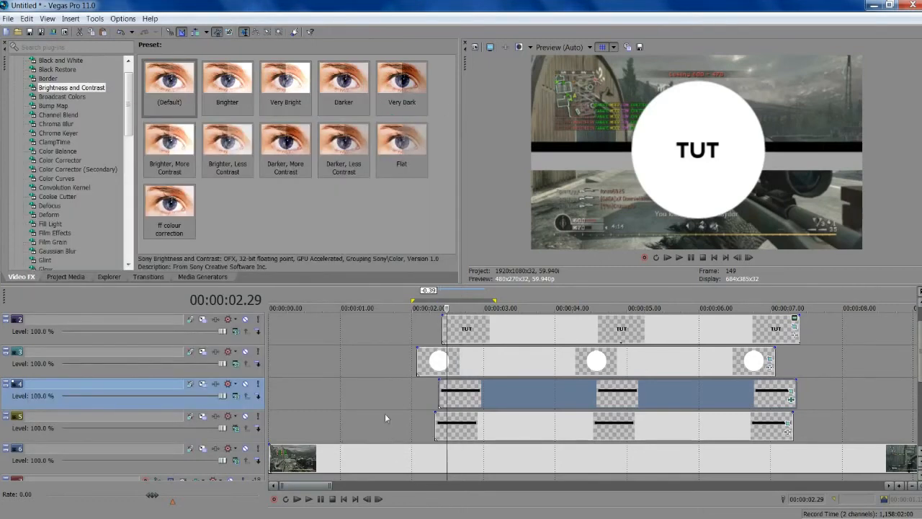
Select the range from 00:00:01.36 to about 00:00:03.09 and play back the animation with both bars
left_click_drag(383, 423, 496, 415)
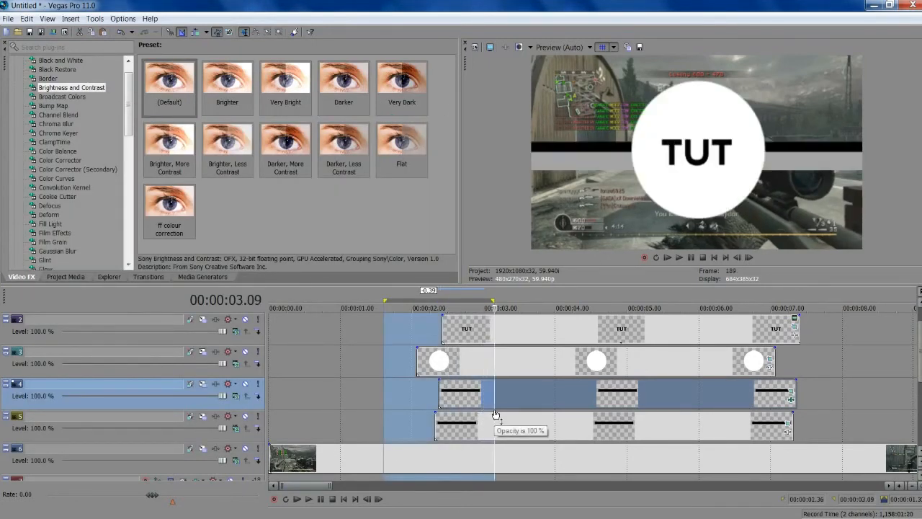
key("Left")
key("space")
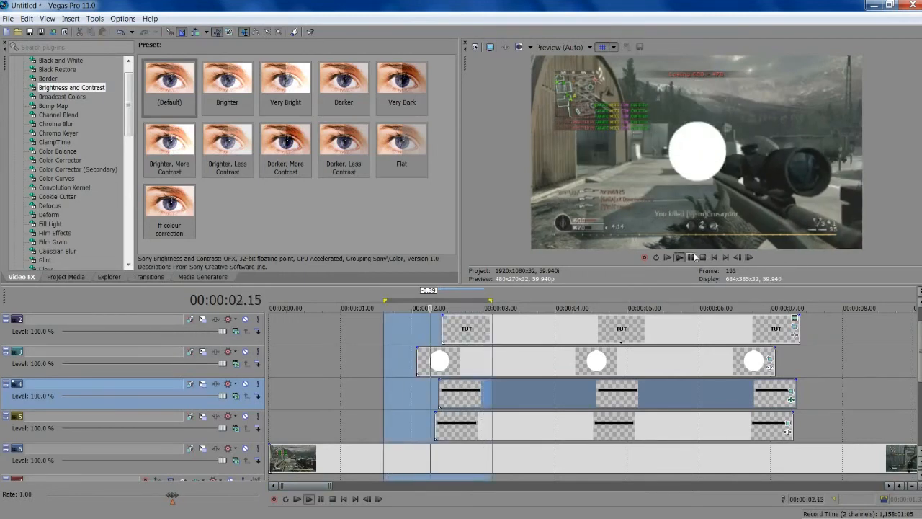
left_click(693, 257)
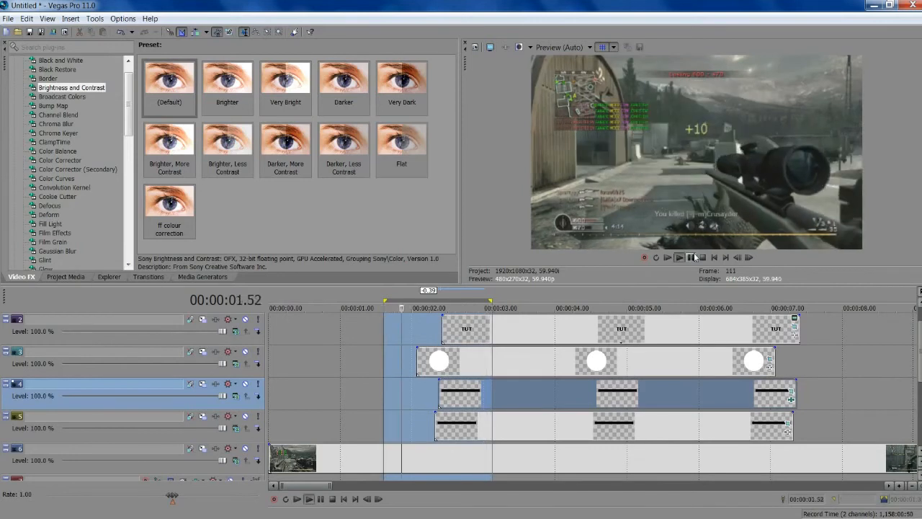
Stop playback and add pop.wma from the project media to audio track 7, starting at about 00:00:03.47
left_click(691, 257)
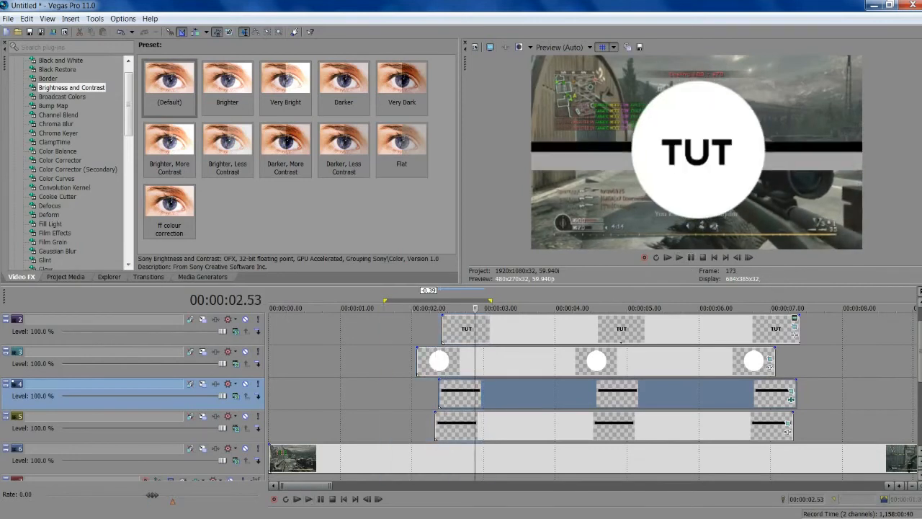
left_click(66, 277)
left_click(271, 88)
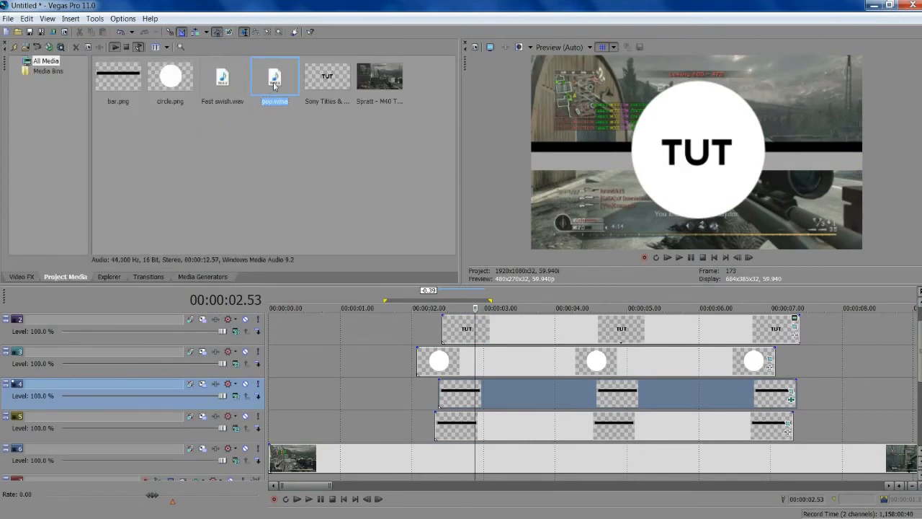
left_click_drag(274, 87, 421, 452)
left_click_drag(454, 479, 540, 402)
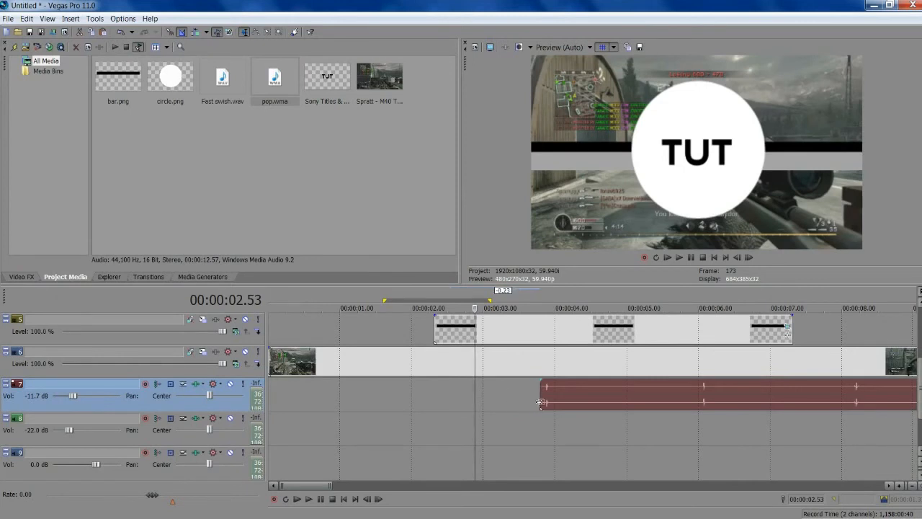
Split the pop sound at about 00:00:03.56, just after its first pop, and delete the remainder
left_click(544, 402)
scroll(549, 398, "up", 3)
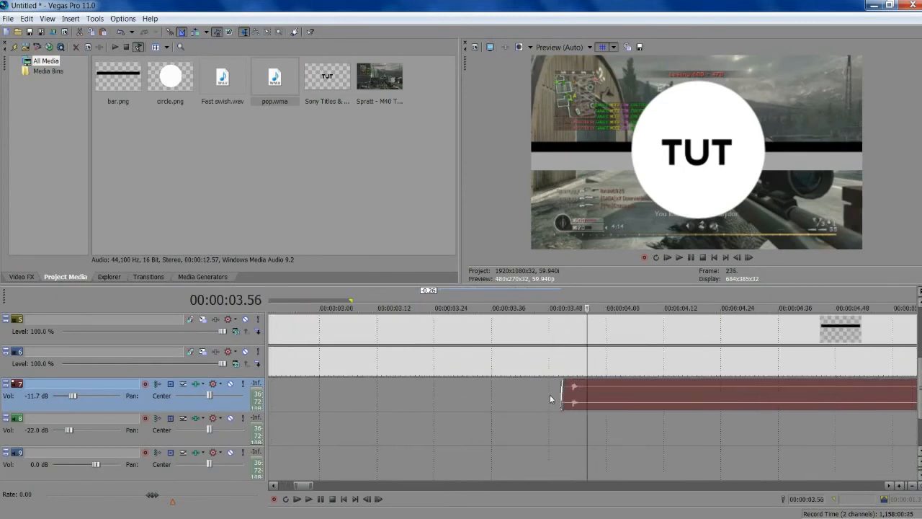
left_click(629, 416)
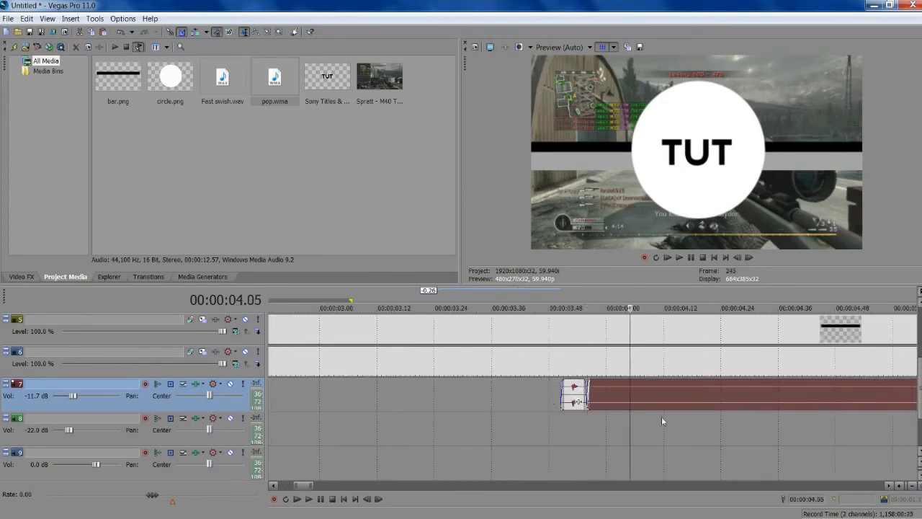
key("Delete")
scroll(405, 443, "down", 3)
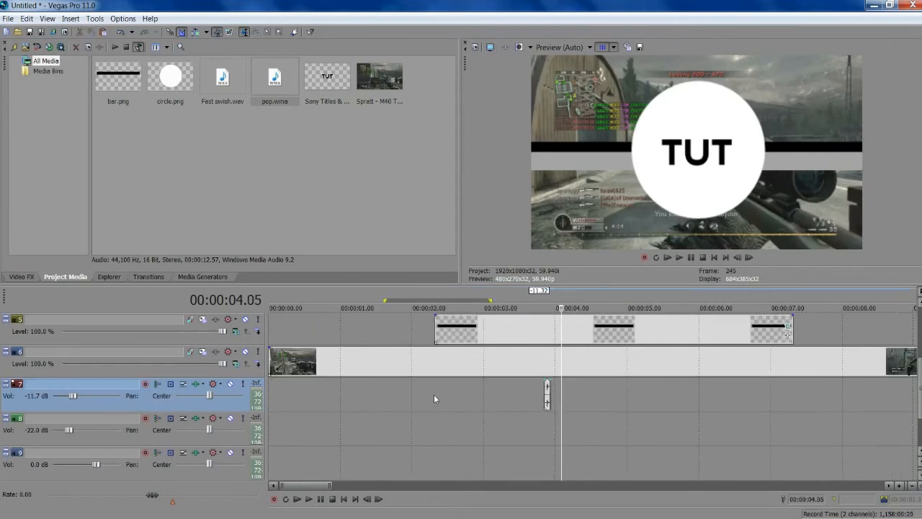
Move the trimmed pop sound on track 7 to start at about 00:00:02.18, near the start of the bars
scroll(438, 381, "down", 2)
scroll(432, 389, "up", 3)
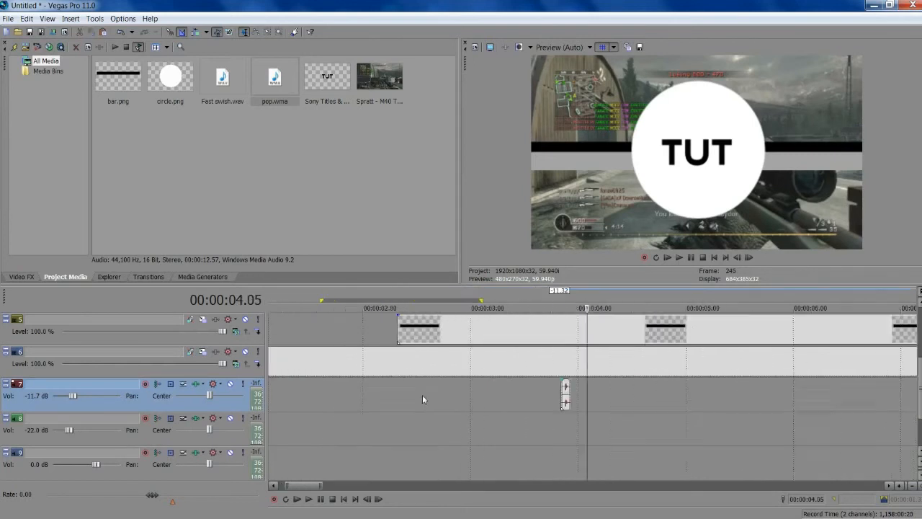
left_click(462, 393)
scroll(403, 388, "up", 1)
scroll(587, 373, "up", 2)
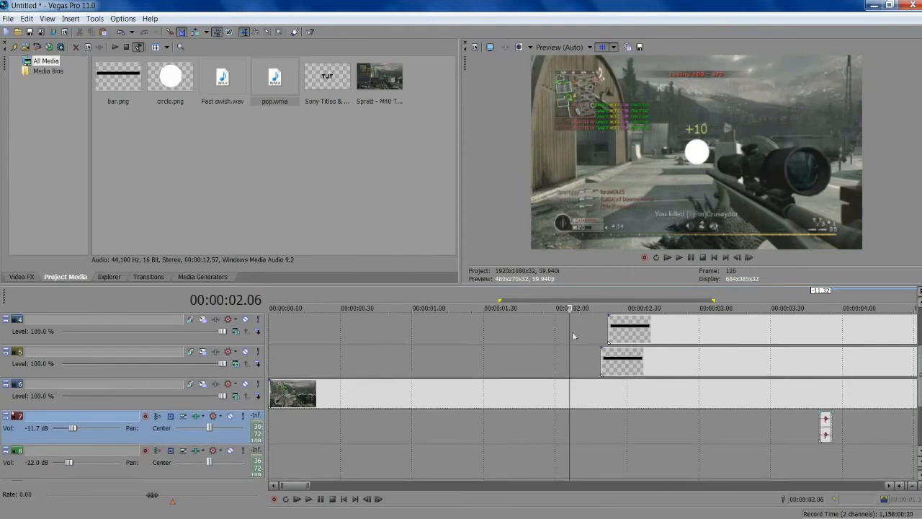
left_click(539, 333)
scroll(598, 410, "down", 1)
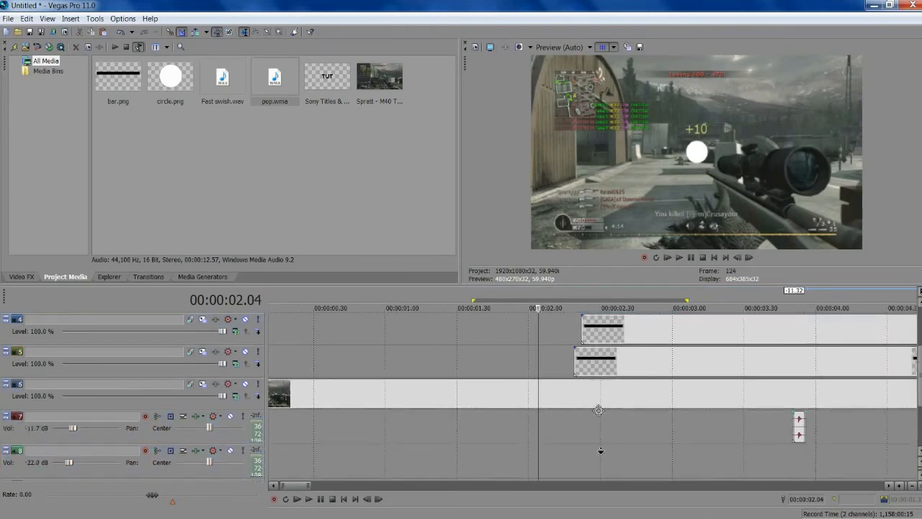
left_click_drag(799, 426, 577, 427)
Advance frame by frame to 00:00:02.19, where the circle is largest, and shift the pop sound slightly earlier so its peak aligns there
left_click(750, 257)
left_click(750, 258)
double_click(749, 257)
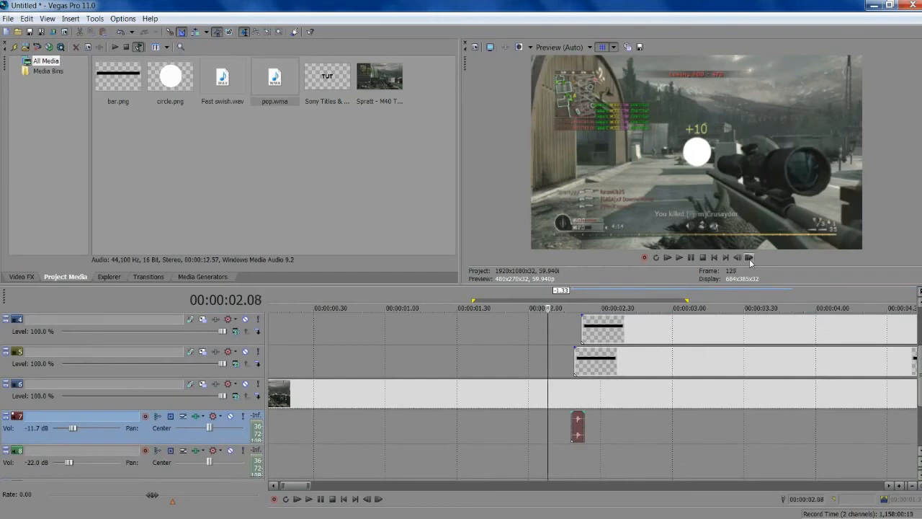
triple_click(749, 257)
double_click(749, 257)
triple_click(750, 258)
left_click(750, 257)
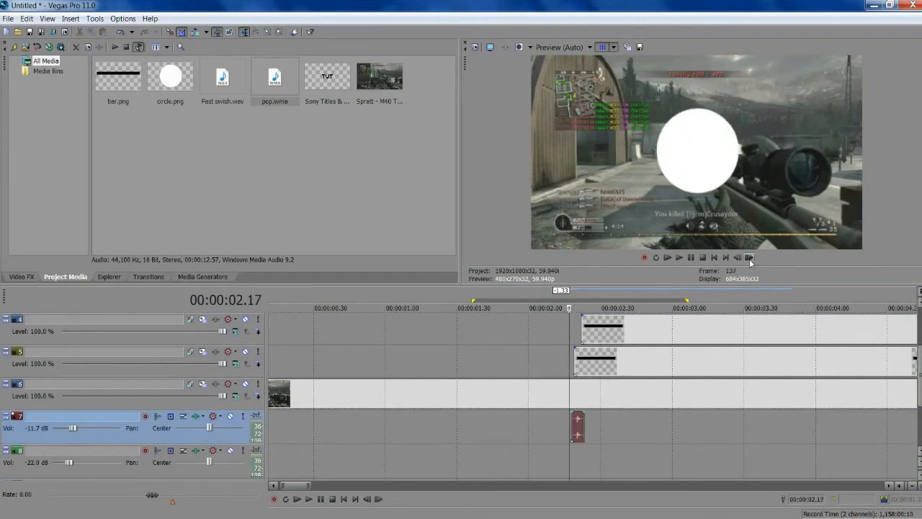
left_click(750, 257)
left_click(749, 258)
left_click(750, 258)
left_click(737, 257)
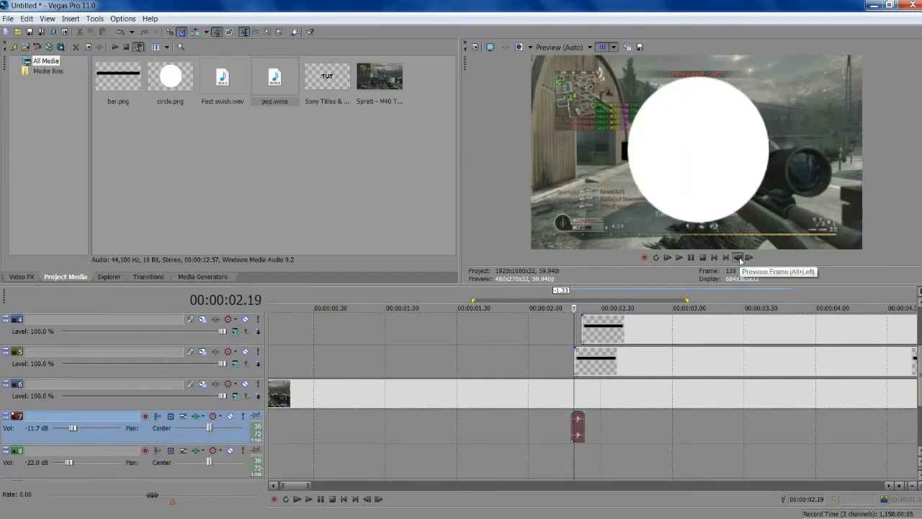
scroll(654, 433, "up", 5)
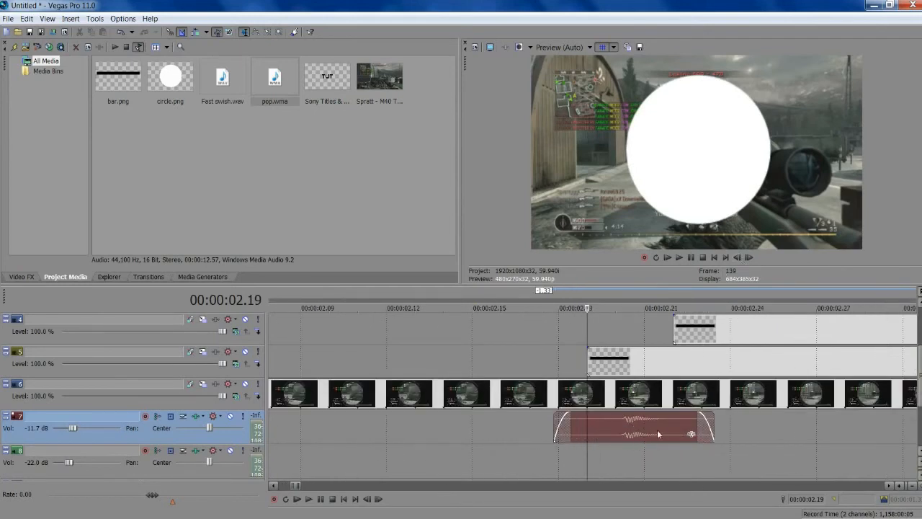
left_click_drag(647, 438, 613, 437)
scroll(610, 432, "down", 5)
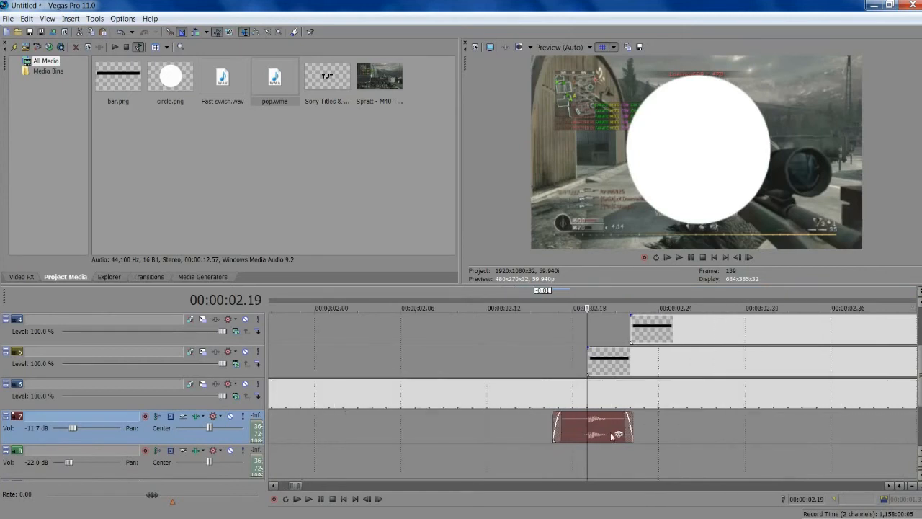
Play back the circle's pop-in with the pop sound from about 00:00:02.00
left_click(515, 430)
left_click(679, 257)
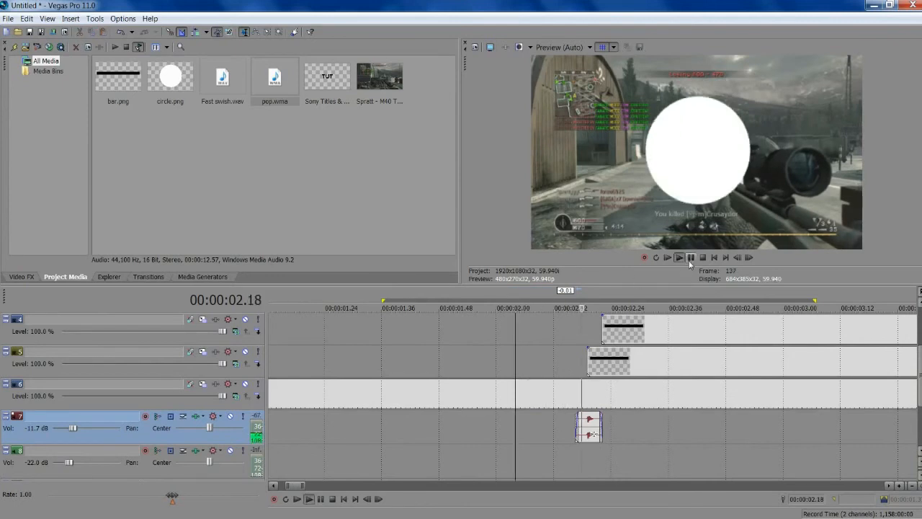
left_click(539, 420)
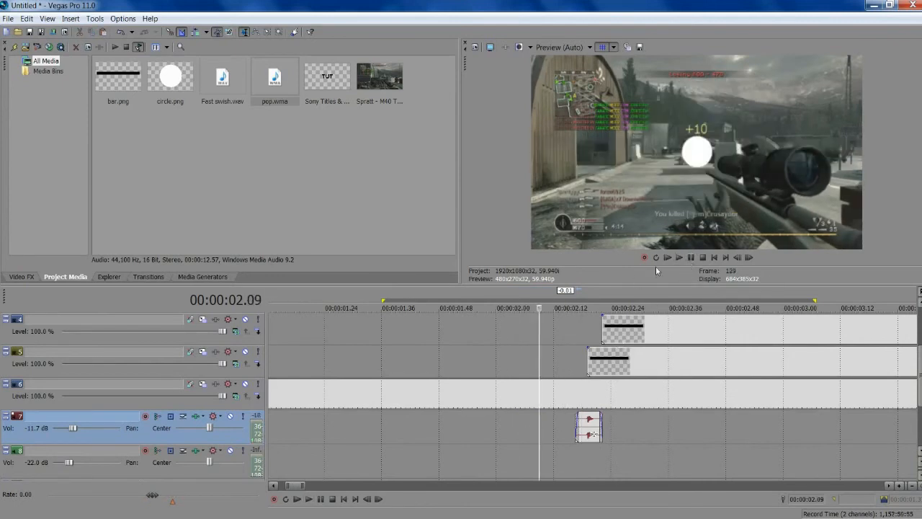
left_click(691, 257)
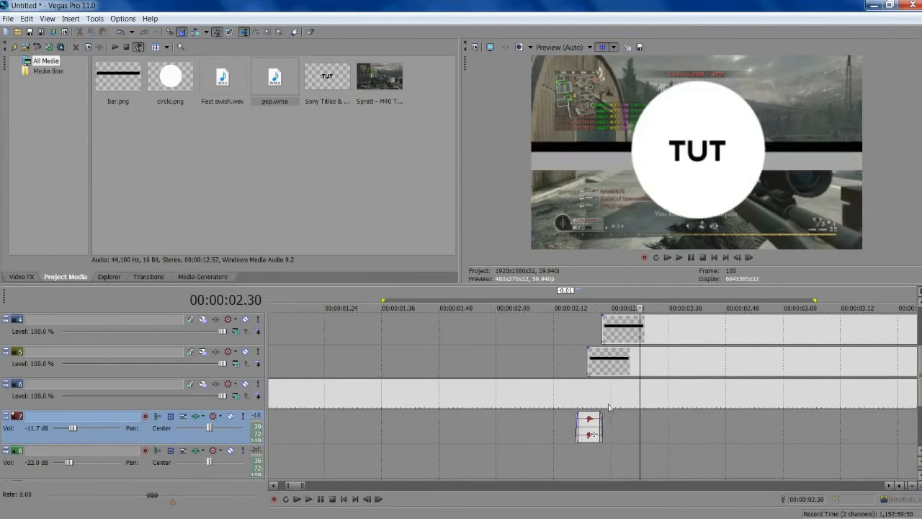
Locate the start of the TUT text event, then copy the trimmed pop sound on track 7
scroll(611, 405, "up", 2)
scroll(618, 382, "up", 1)
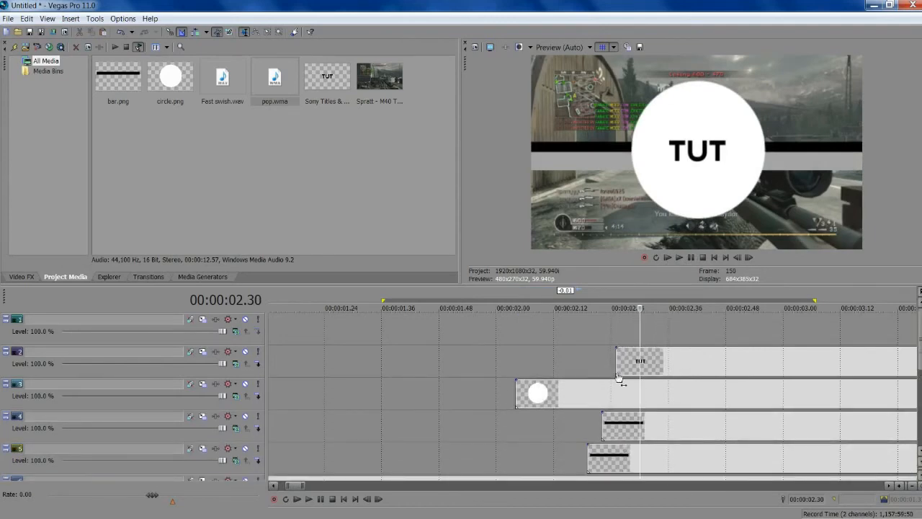
left_click(618, 374)
scroll(616, 411, "down", 3)
left_click(599, 427)
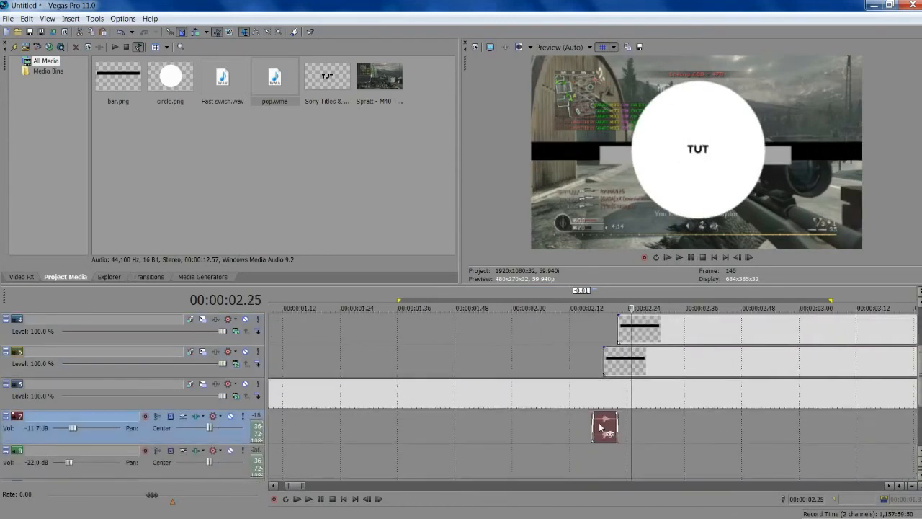
right_click(599, 427)
left_click(620, 212)
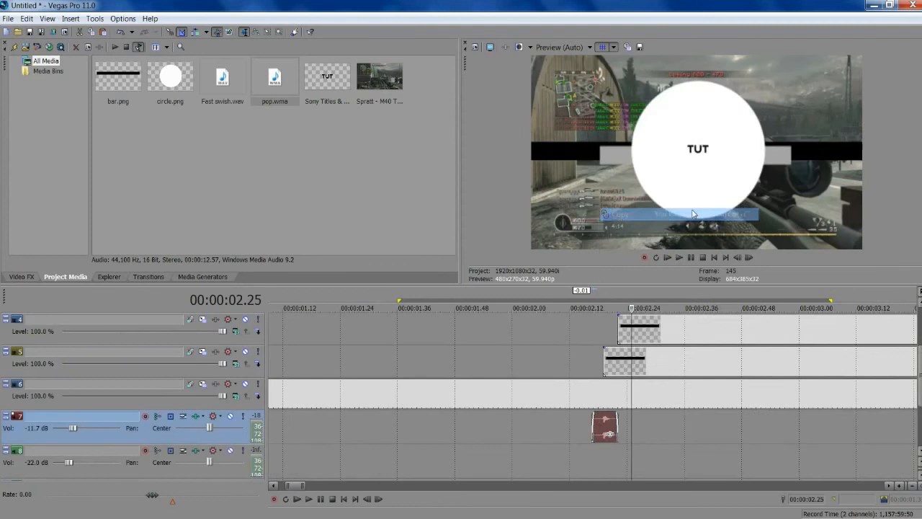
Paste the pop sound on track 7 where the TUT text is largest, about 00:00:02.31, and move the copy to start at about 00:00:02.29
left_click(750, 257)
left_click(749, 257)
left_click(750, 257)
left_click(749, 258)
left_click(749, 257)
left_click(749, 257)
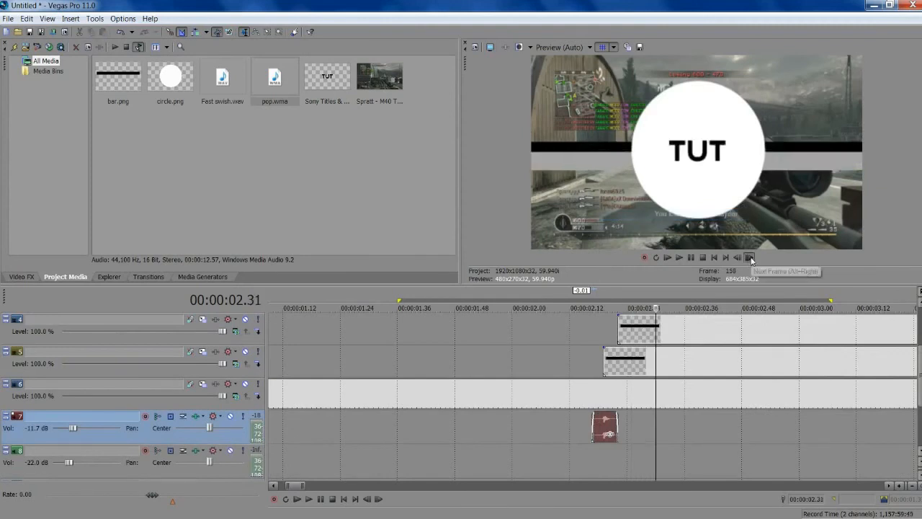
left_click(749, 257)
right_click(691, 423)
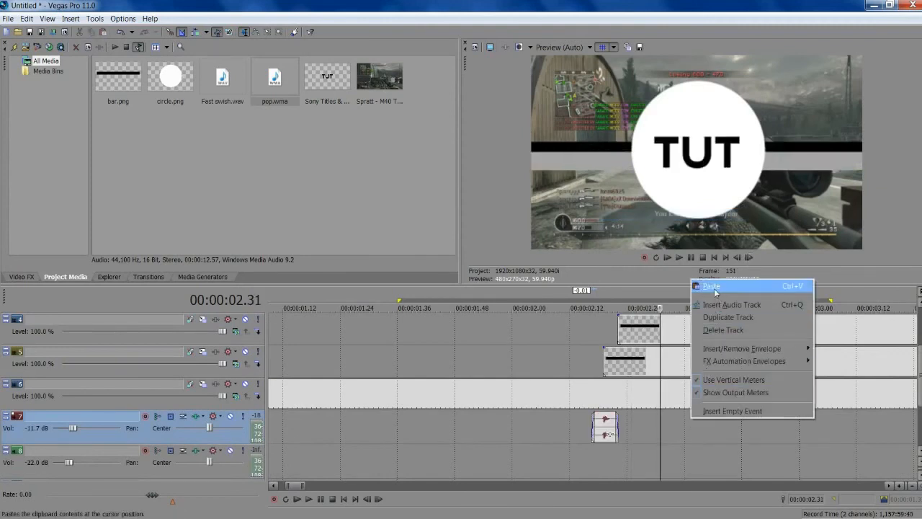
left_click(710, 291)
left_click(668, 428)
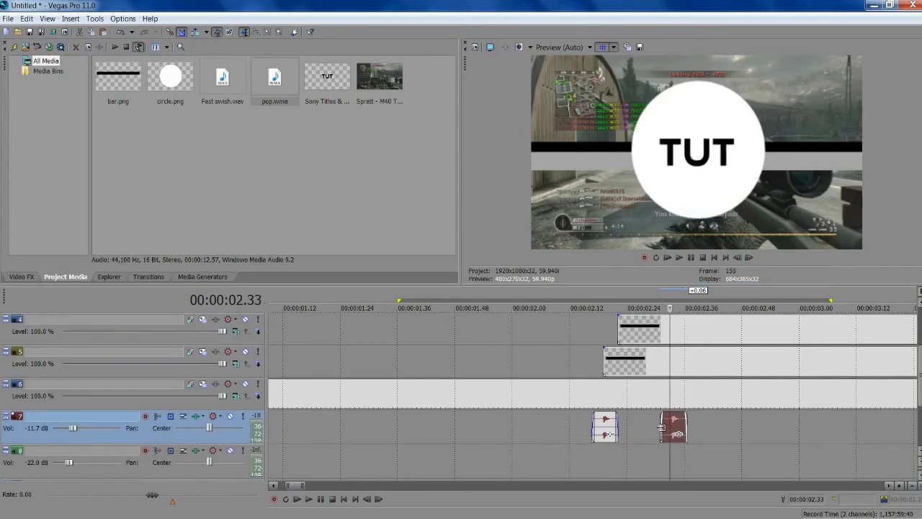
key("Left")
key("Left")
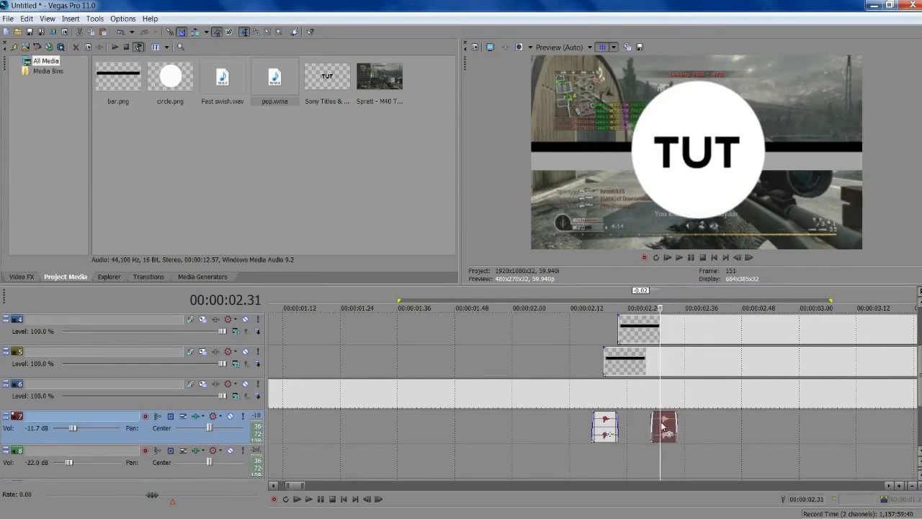
Play back the circle and text animation from about 00:00:02.06 with both pop sounds
left_click(574, 432)
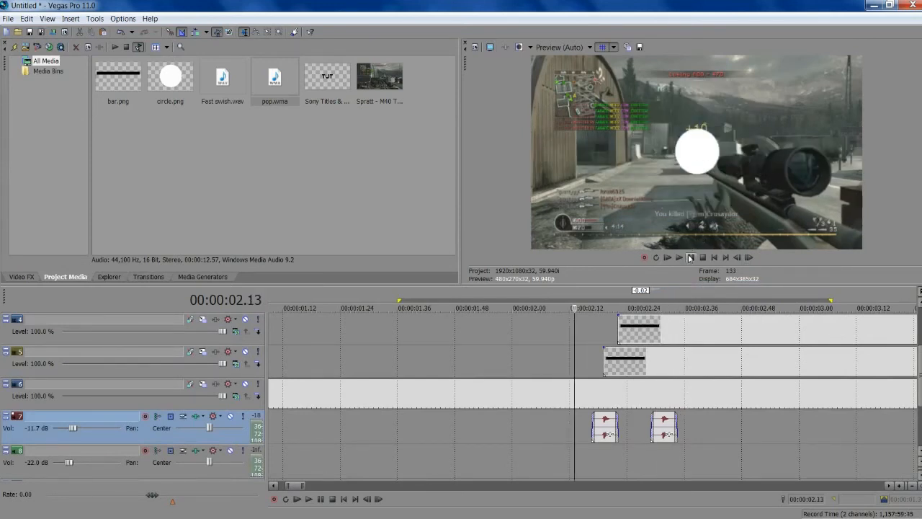
left_click(675, 256)
left_click(547, 435)
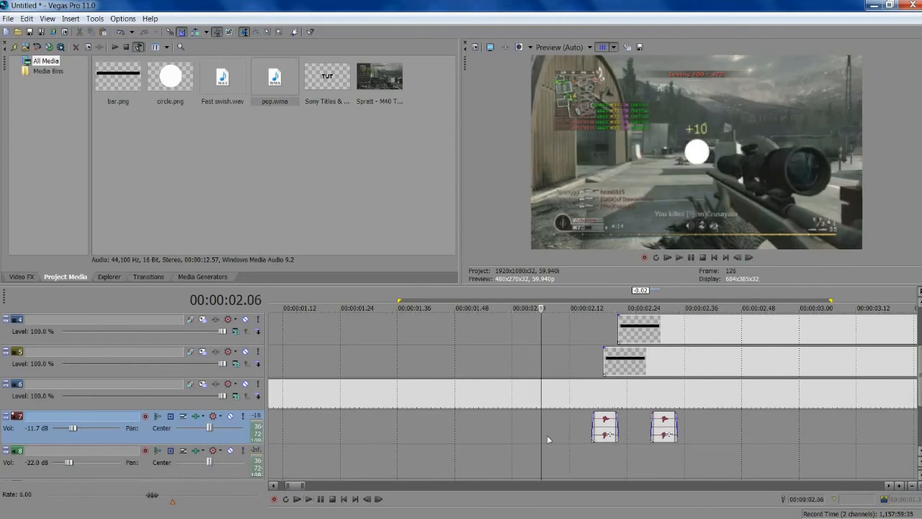
left_click(691, 257)
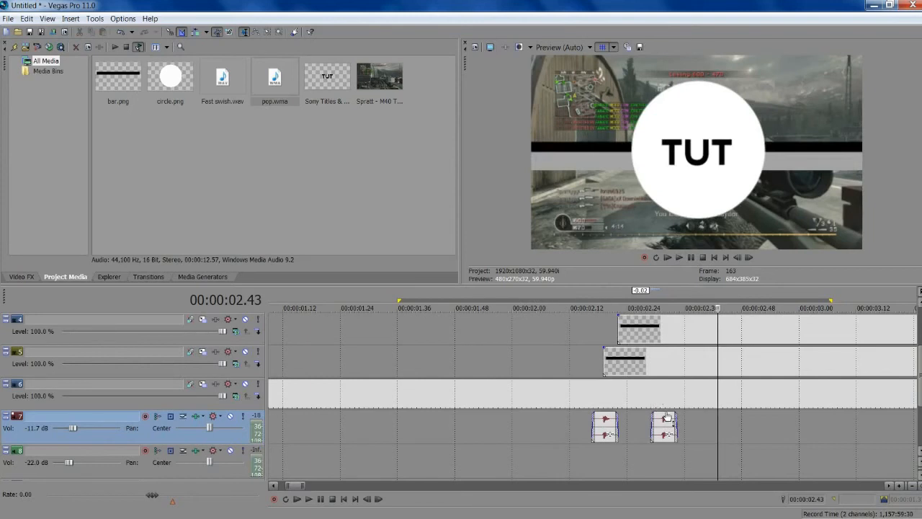
Review the bars' timing and add Fast swish.wav to audio track 8, starting at about 00:00:02.09
left_click_drag(225, 91, 343, 169)
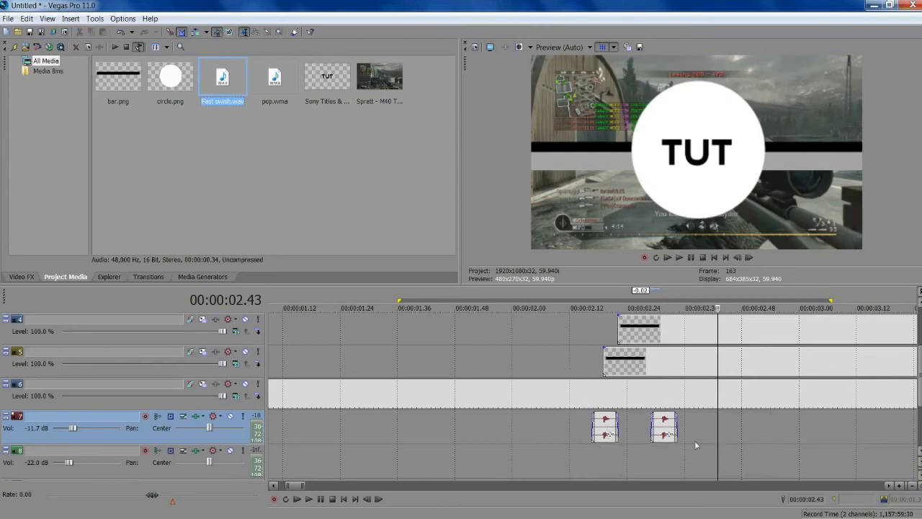
left_click(614, 362)
left_click(529, 360)
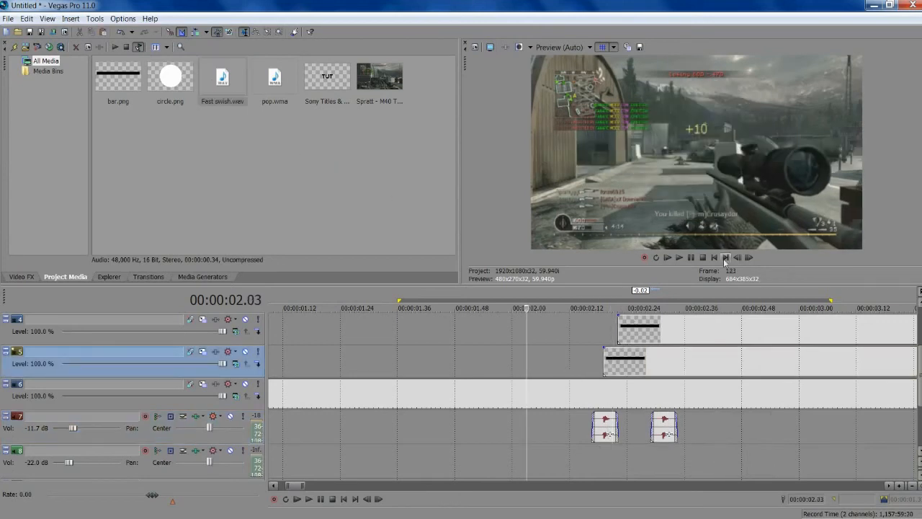
left_click(692, 261)
left_click(691, 261)
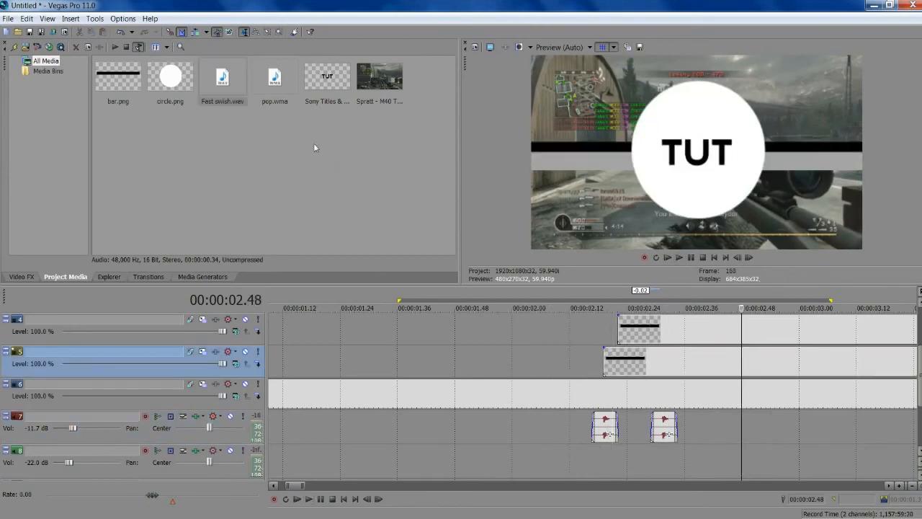
left_click_drag(220, 101, 564, 465)
left_click(566, 461)
Play back the whole animation from about 00:00:01.55 with the pop and swish sounds
left_click(490, 465)
key("space")
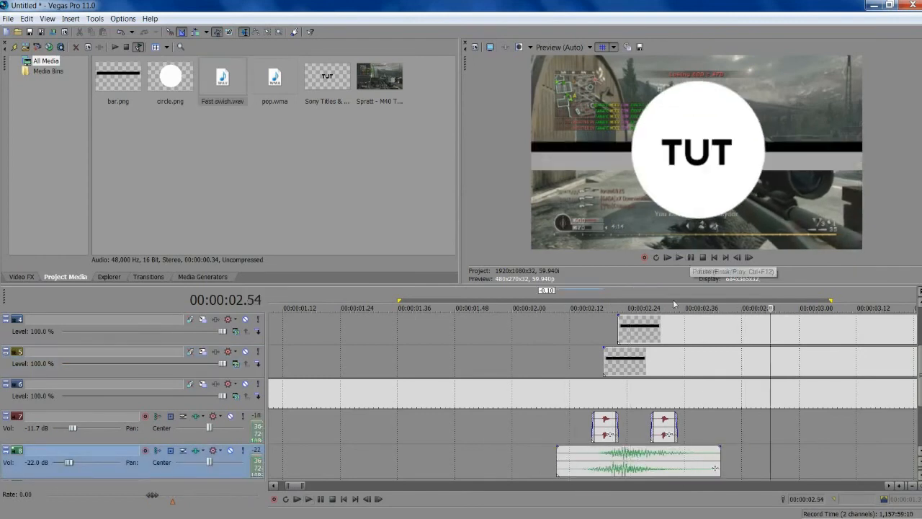
left_click(490, 408)
left_click(687, 257)
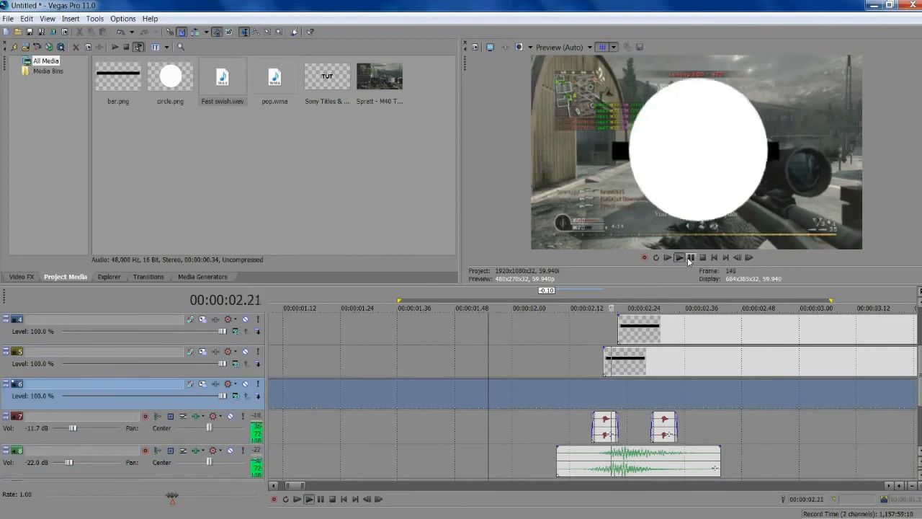
left_click(687, 257)
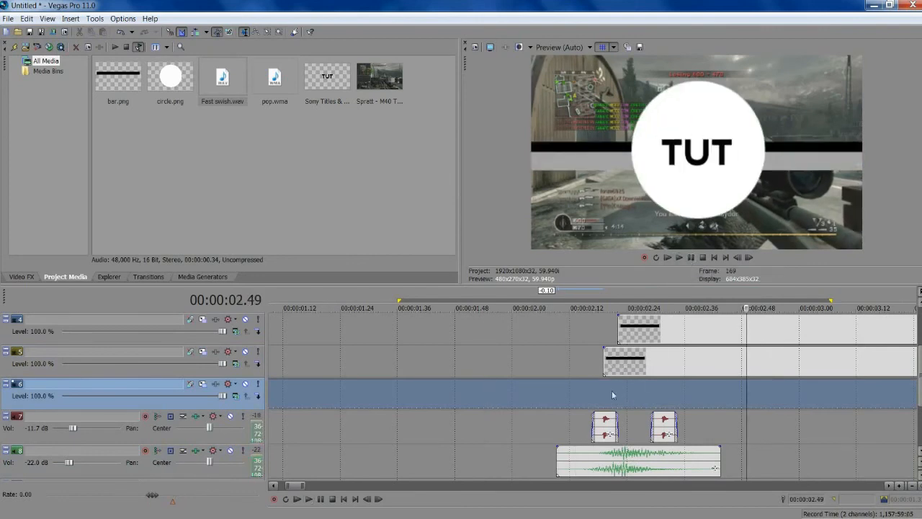
Apply the Horizontal Medium preset of Linear Blur to the bar on track 5
scroll(598, 389, "down", 3)
left_click(514, 362)
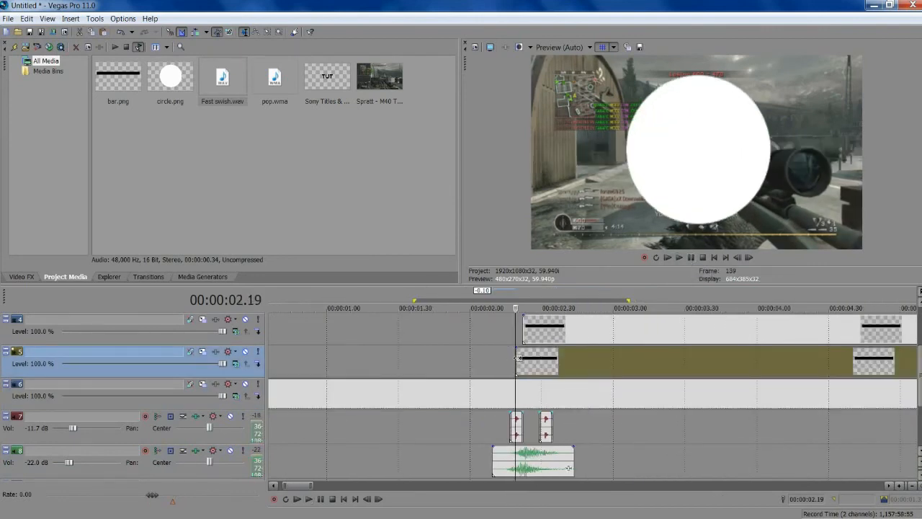
scroll(591, 357, "down", 3)
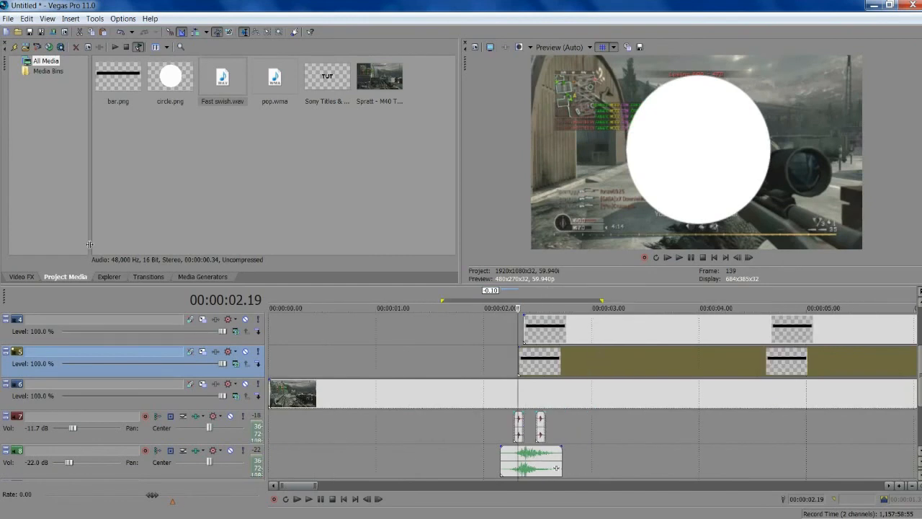
left_click(22, 277)
left_click(57, 197)
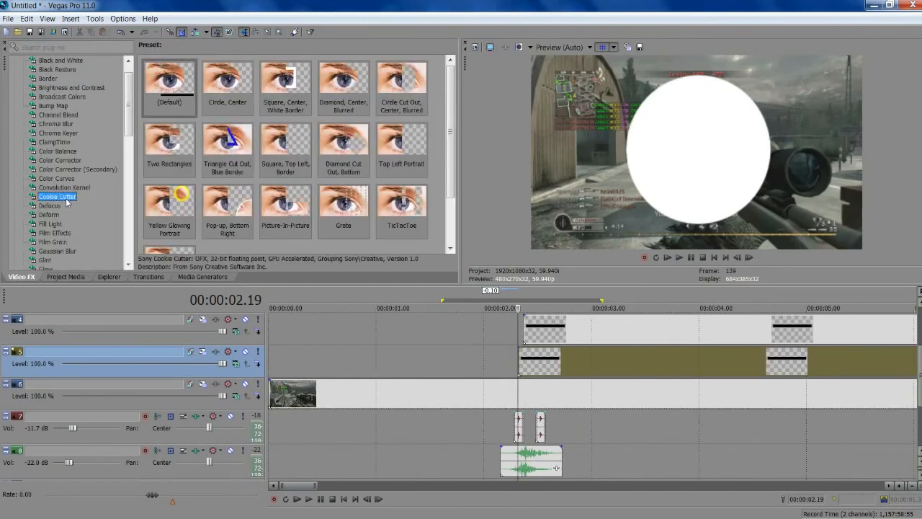
key("l")
scroll(45, 248, "down", 2)
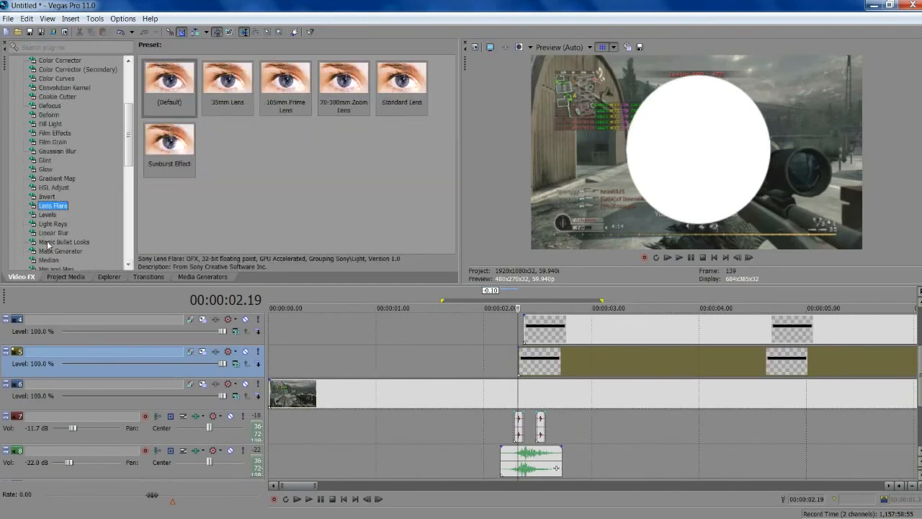
left_click(60, 233)
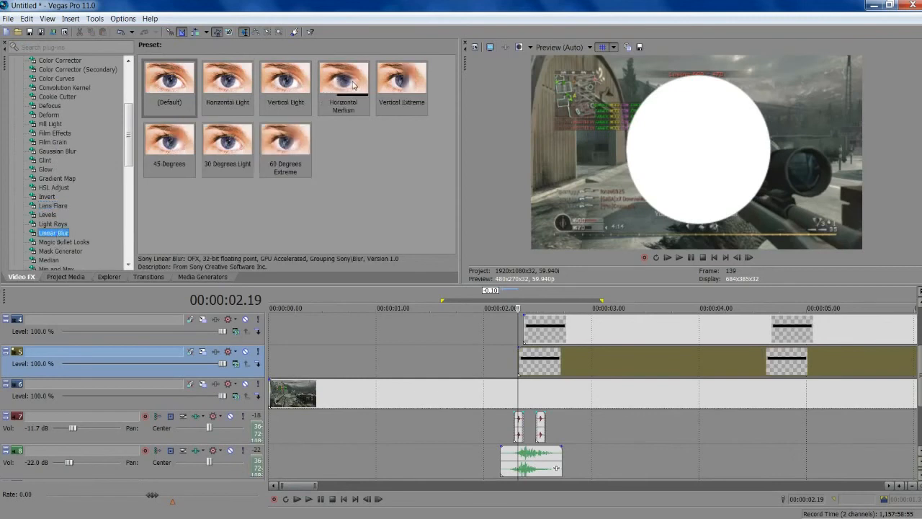
left_click_drag(351, 84, 534, 364)
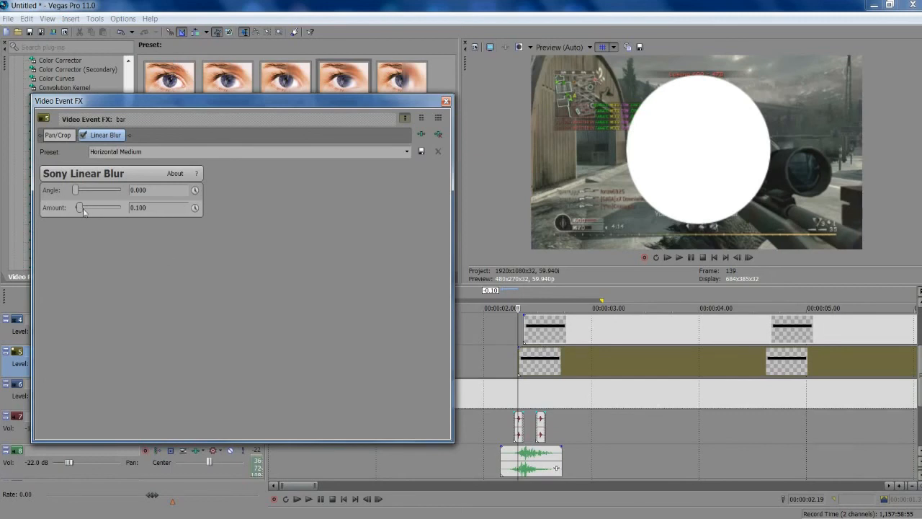
Animate the track 5 bar's Linear Blur amount from 0.042 at its start to 0.000 at 00:00:00.06
left_click_drag(84, 212, 79, 213)
left_click(194, 208)
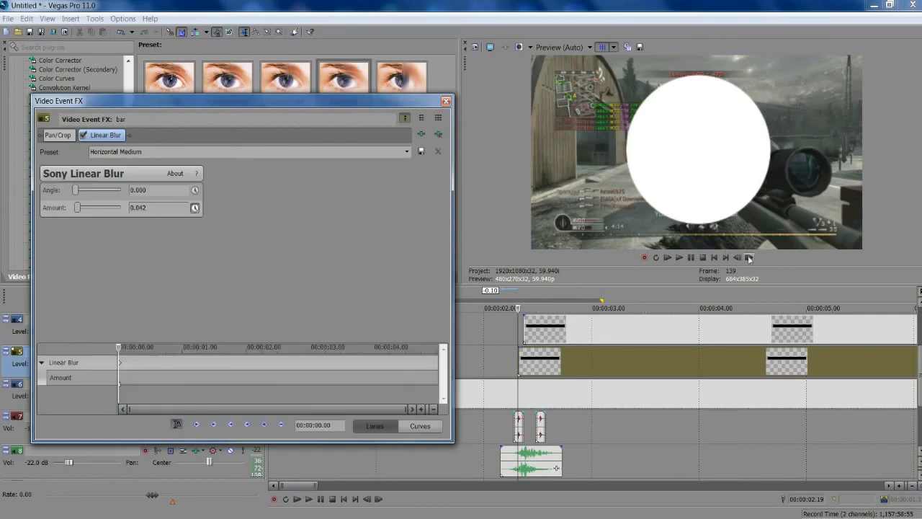
left_click(748, 257)
left_click(749, 257)
left_click(749, 258)
left_click(748, 257)
left_click(749, 257)
left_click(748, 257)
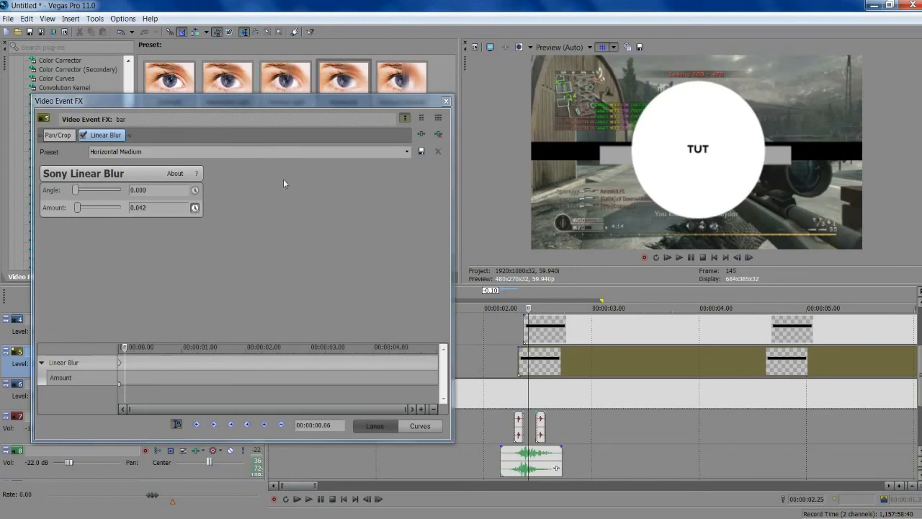
left_click_drag(78, 208, 74, 207)
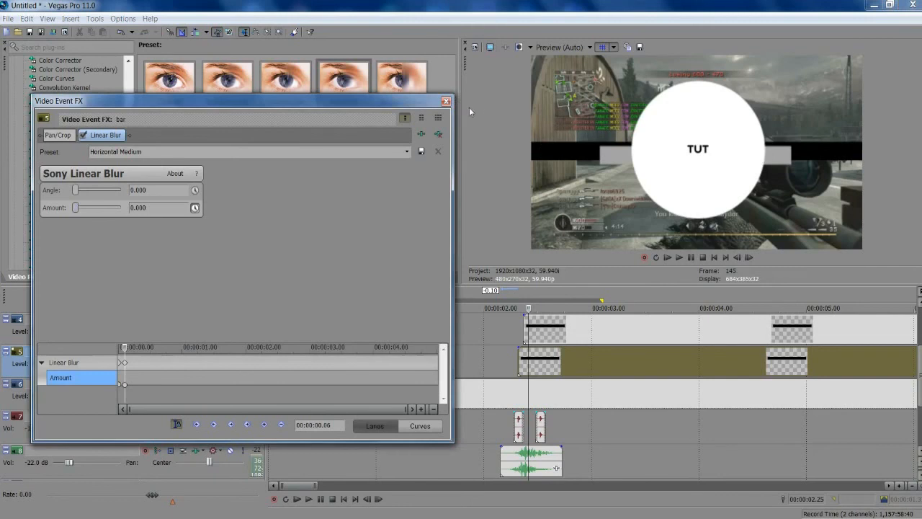
left_click(446, 101)
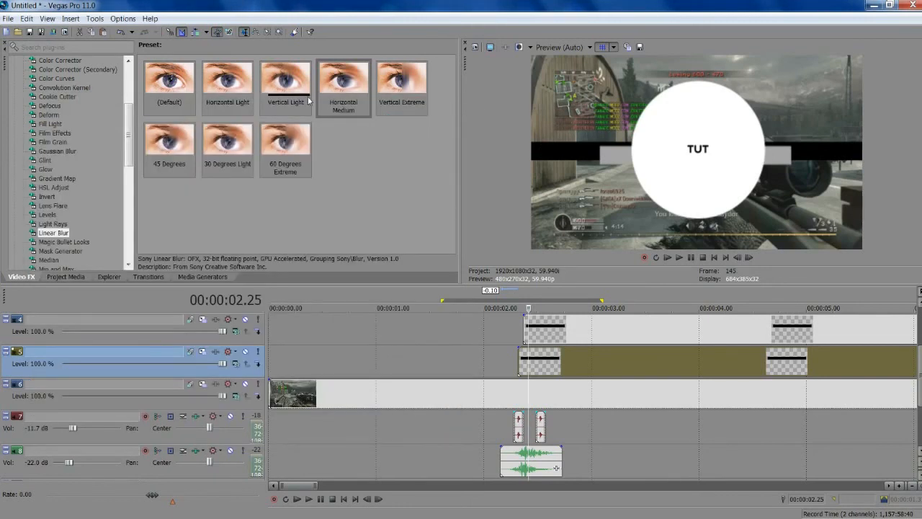
Apply the Horizontal Medium preset of Linear Blur to the track 4 bar and turn on animation for its amount at 00:00:02.28
left_click_drag(580, 343, 559, 330)
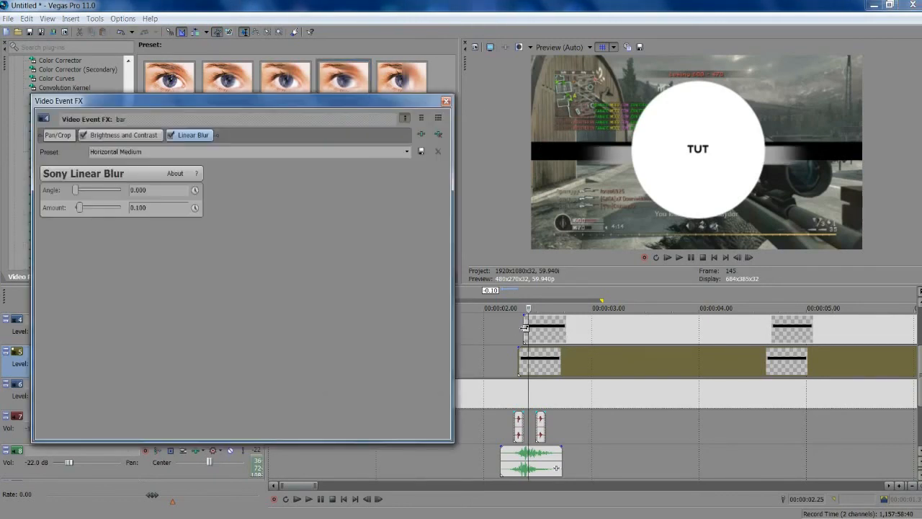
left_click(749, 258)
left_click(748, 257)
left_click(747, 258)
left_click(748, 258)
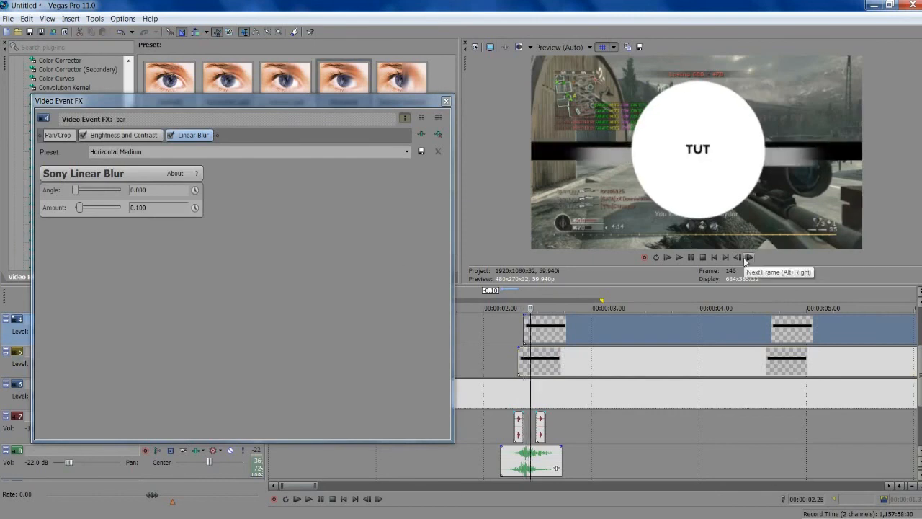
left_click(748, 258)
left_click(748, 258)
left_click(748, 258)
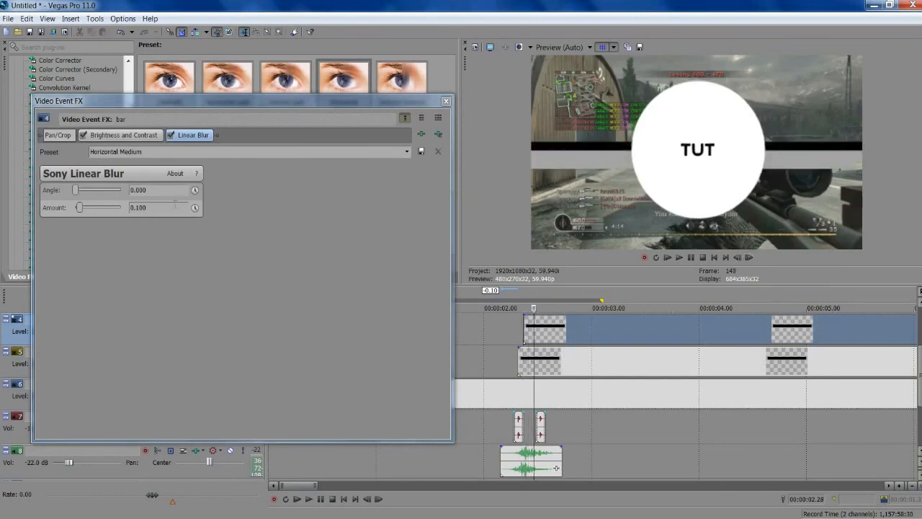
left_click(194, 208)
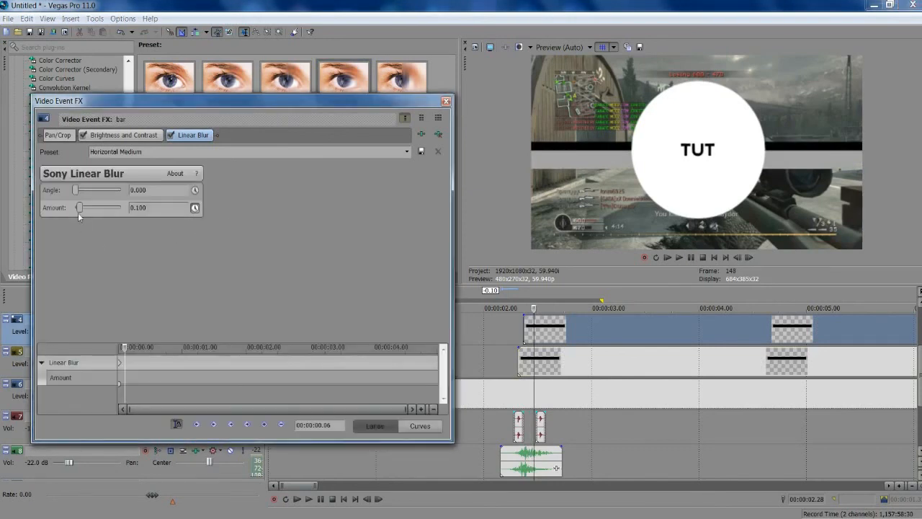
left_click(446, 100)
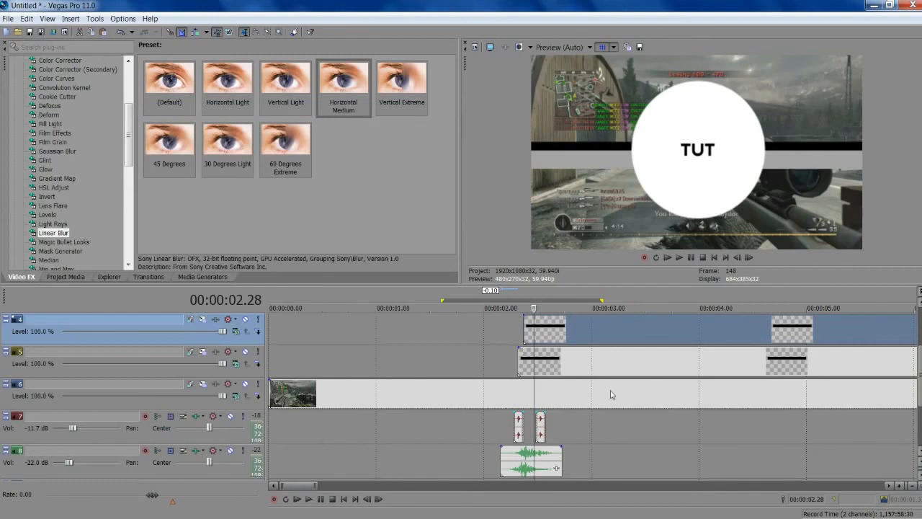
Review the blurred bars' motion closely from about 00:00:02.00 to 00:00:02.50
left_click_drag(644, 438, 484, 393)
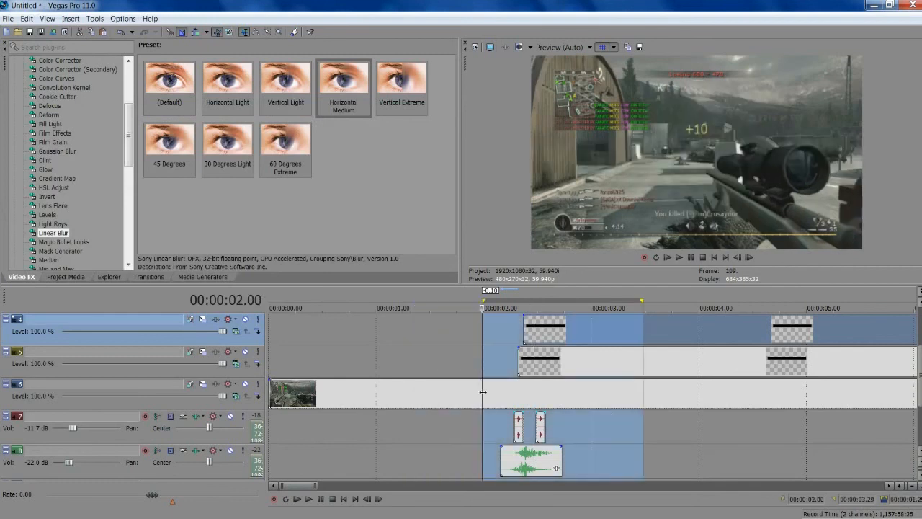
left_click(510, 349)
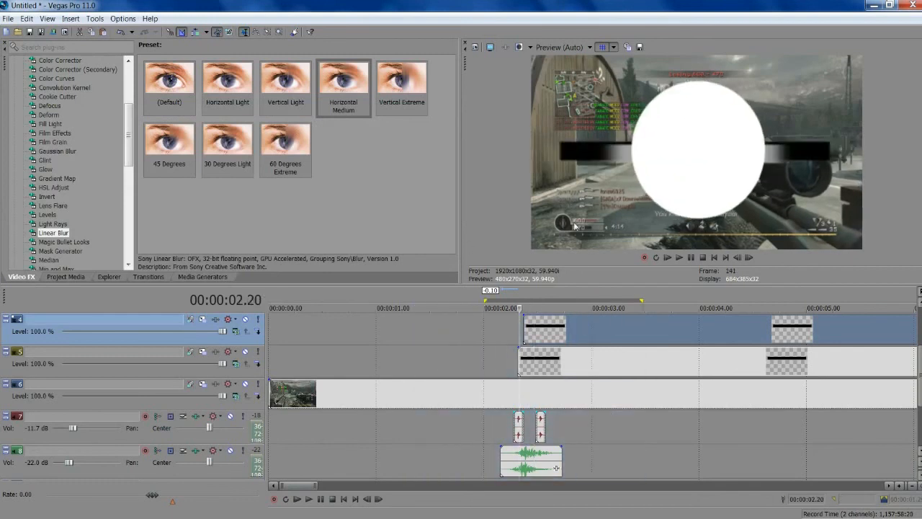
key("Right")
key("Right")
key("Right")
key("Right")
key("Right")
key("Right")
key("Right")
key("Right")
key("Right")
key("Right")
key("Right")
key("Right")
key("Right")
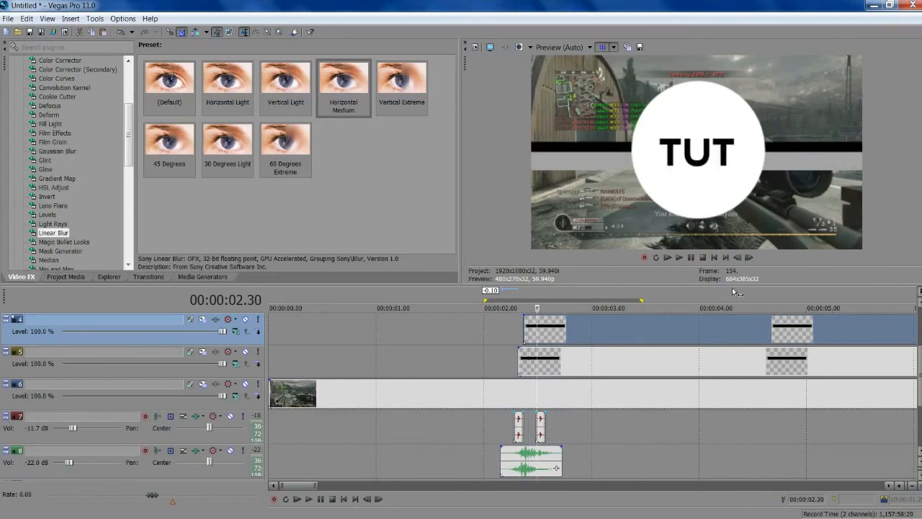
key("Right")
key("Right")
key("Right")
key("Right")
key("Right")
key("Right")
key("Right")
key("Right")
key("Right")
key("Right")
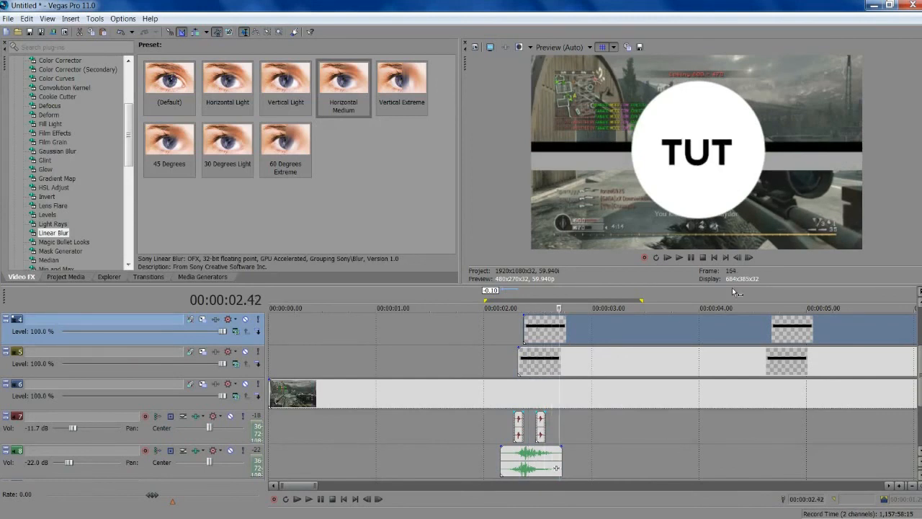
key("Right")
key("Right")
key("Right")
key("Right")
key("Right")
key("Right")
key("Right")
key("Right")
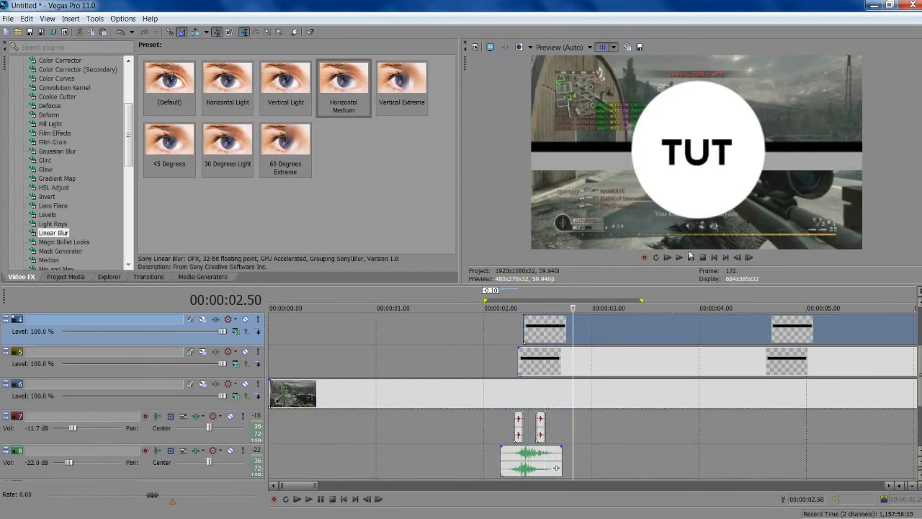
Play back the pop-in animation over the range 00:00:02.00 to 00:00:03.01 and view the whole timeline
key("space")
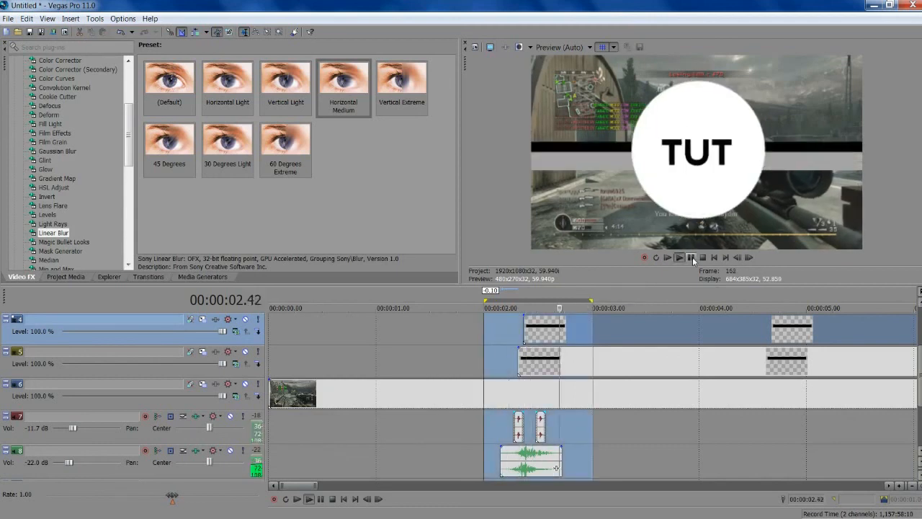
left_click(692, 257)
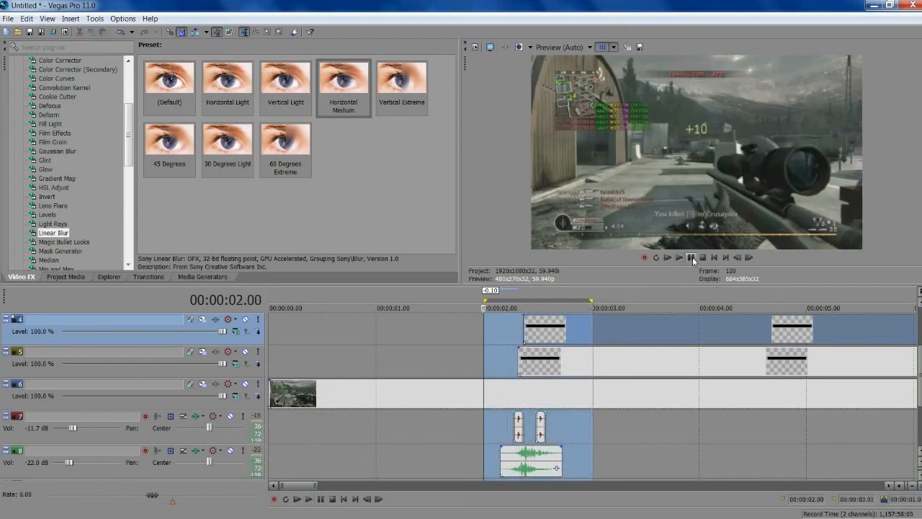
left_click(692, 257)
left_click(693, 258)
scroll(646, 419, "down", 5)
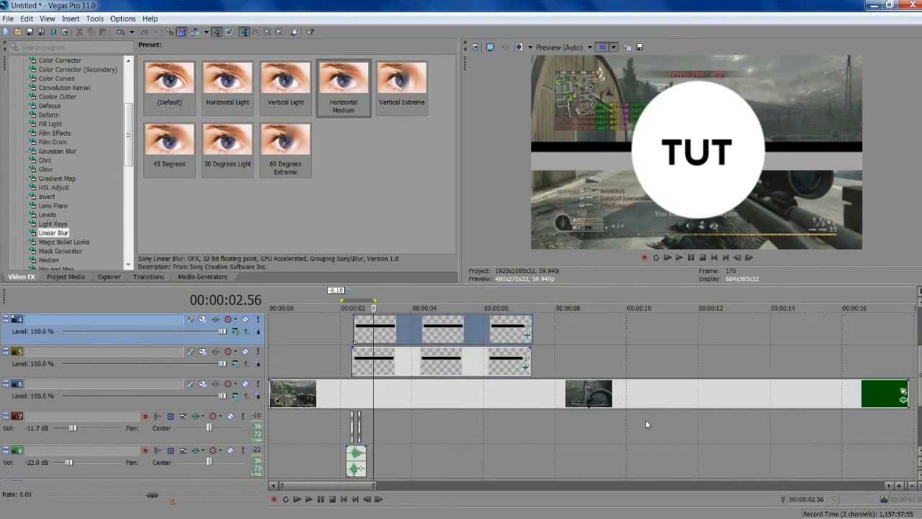